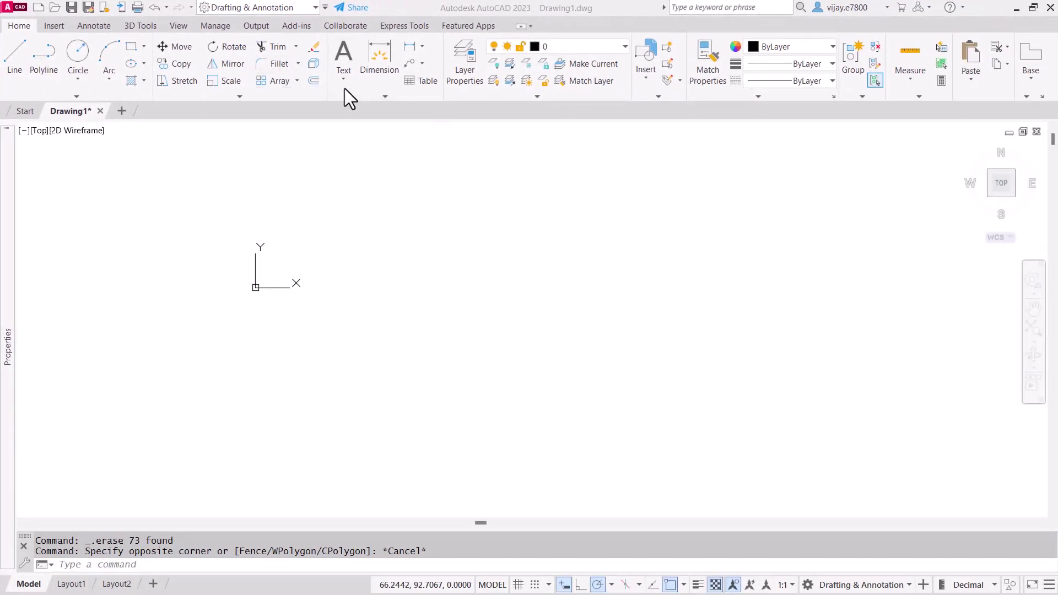
Step: Examine which ribbon tabs and which Home panels are set to be shown
right_click(345, 88)
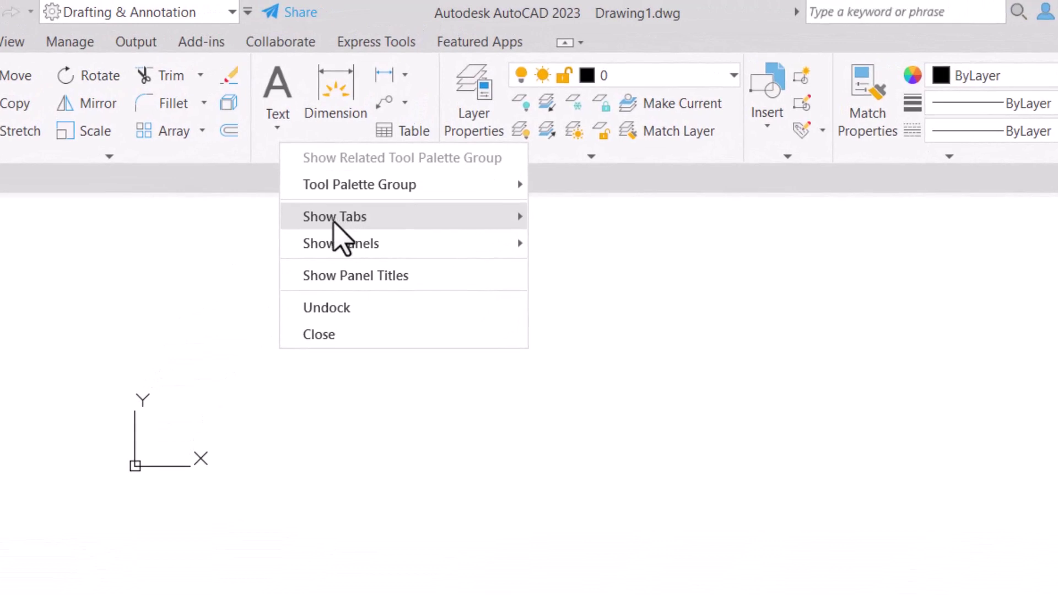
mouse_move(337, 211)
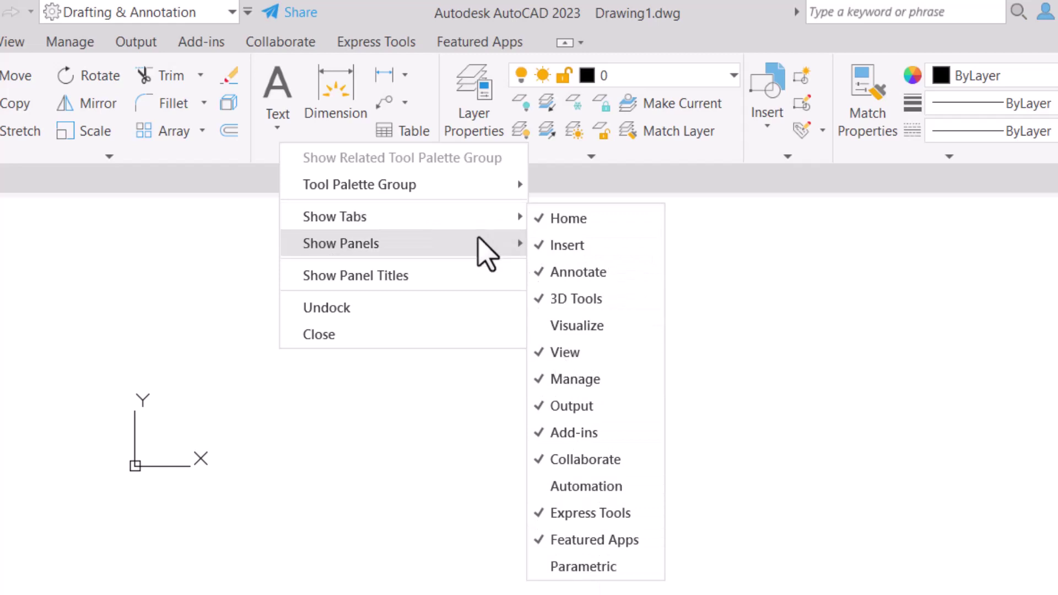
mouse_move(484, 249)
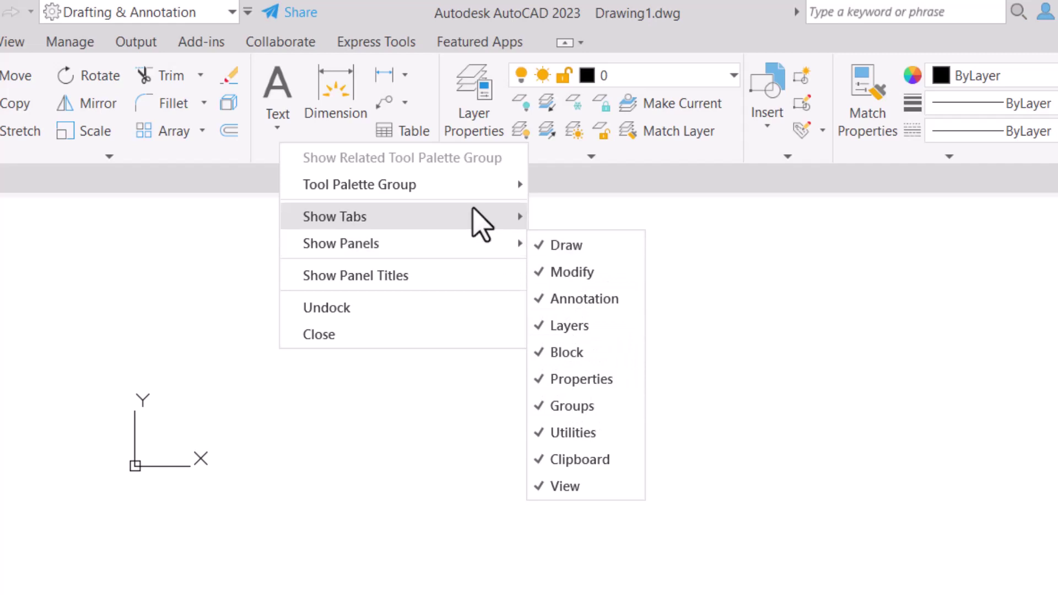
mouse_move(473, 212)
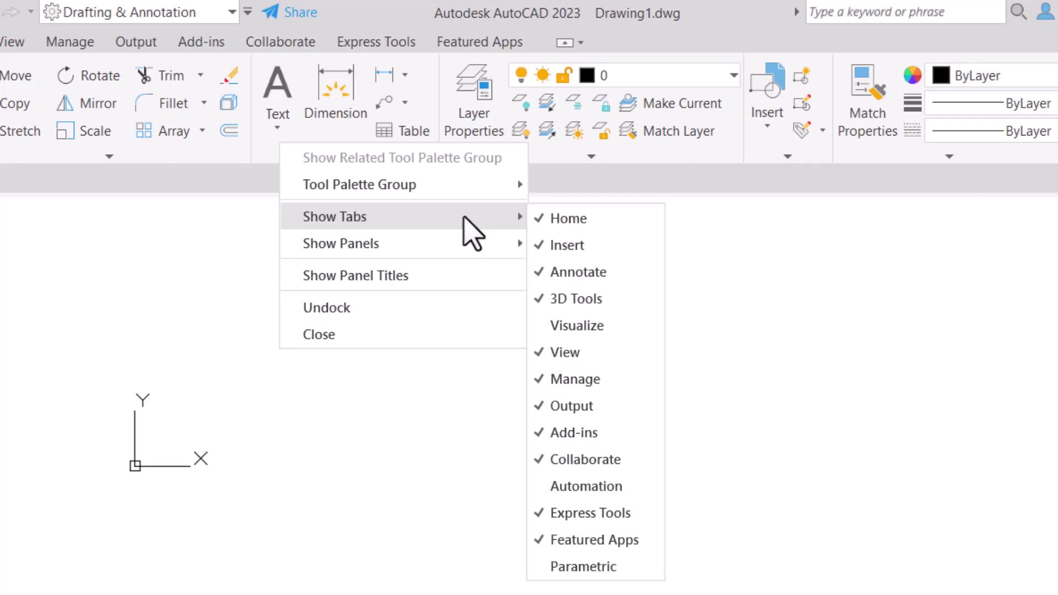
mouse_move(456, 240)
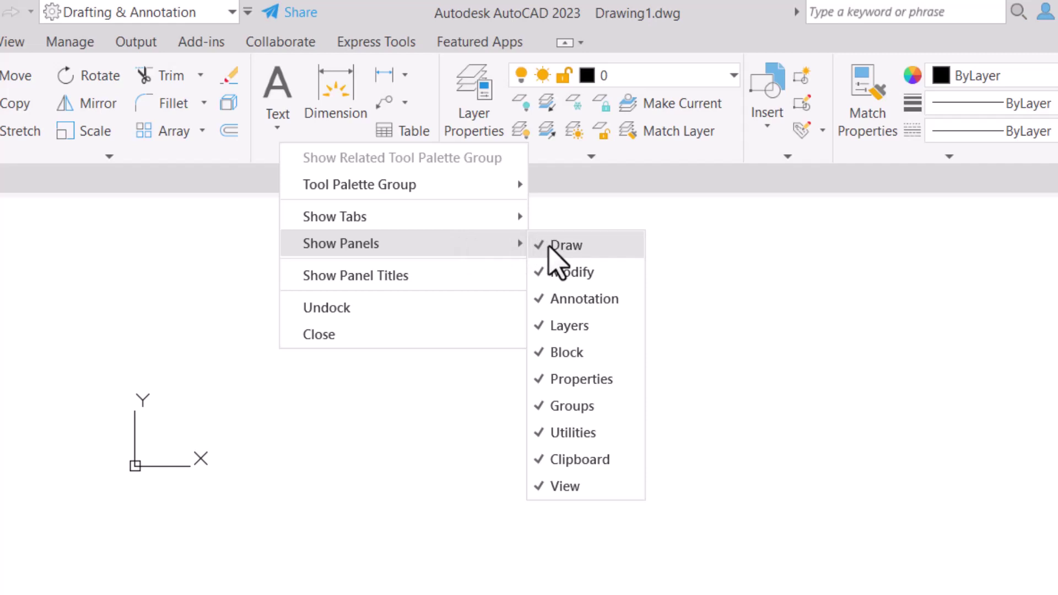
left_click(185, 443)
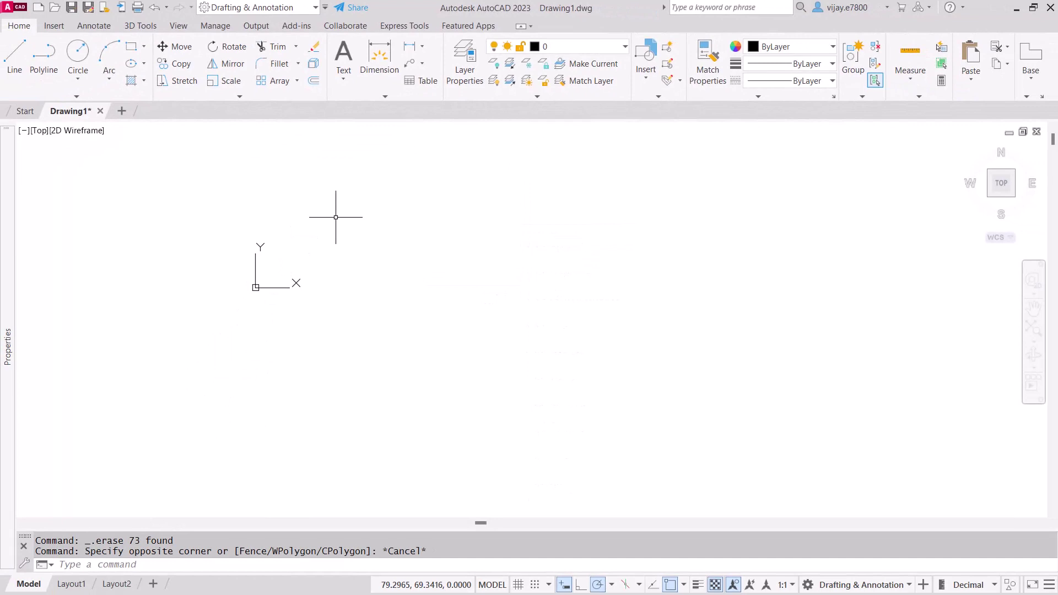
Step: Run the RIBBON command to display the ribbon
type("RIbbon")
key("Return")
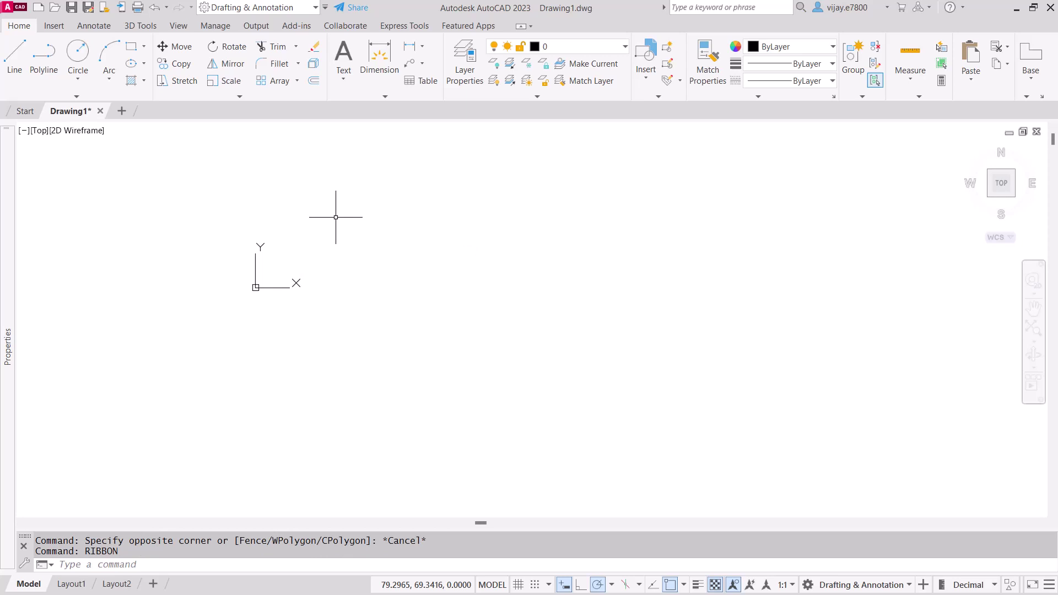
type("RIBBON")
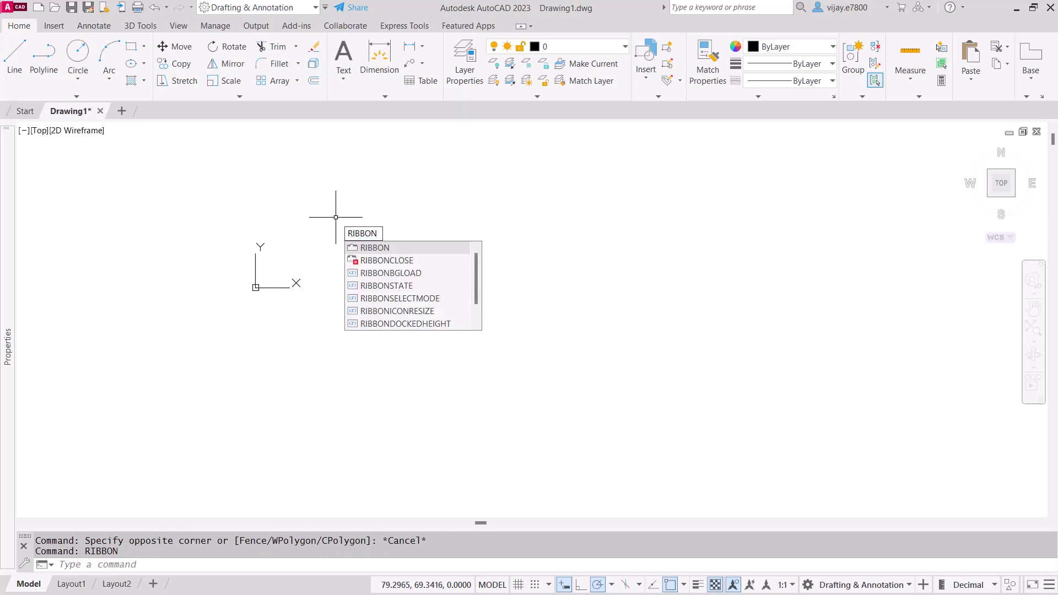
key("Return")
Step: Hide the ribbon with the RIBBONCLOSE command and bring it back with the RIBBON command
type("C")
key("BackSpace")
type("RIBBONc")
key("BackSpace")
type("CLose")
key("BackSpace")
key("BackSpace")
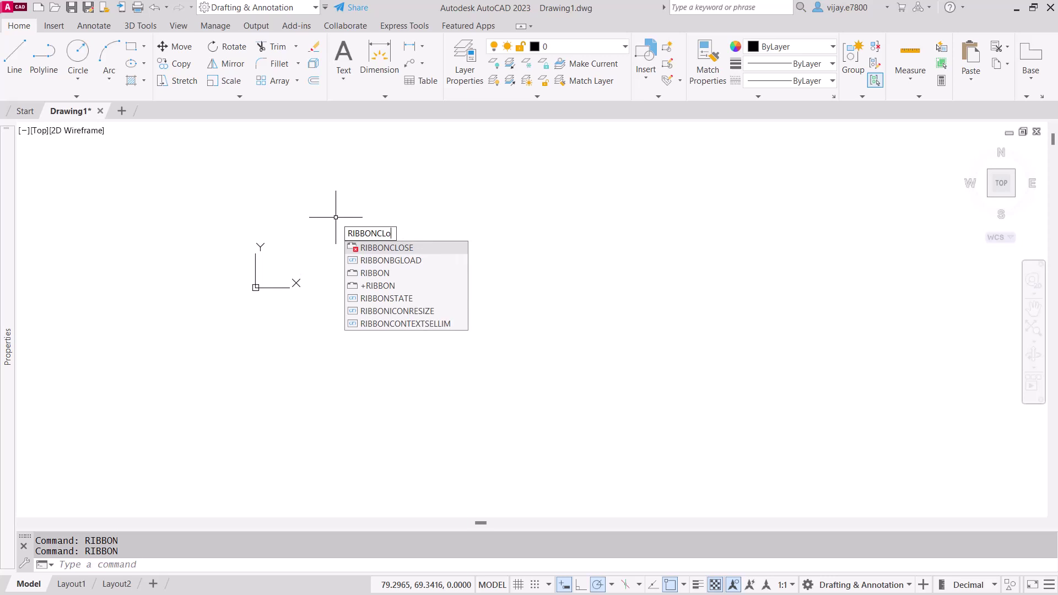
key("BackSpace")
type("OSE")
key("Return")
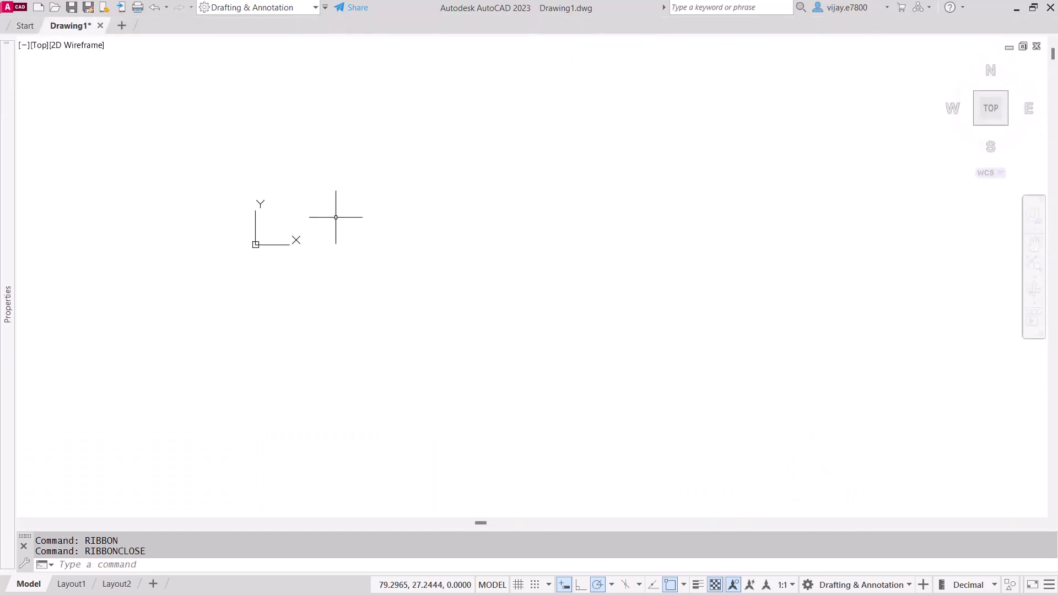
type("RIBBON")
key("Return")
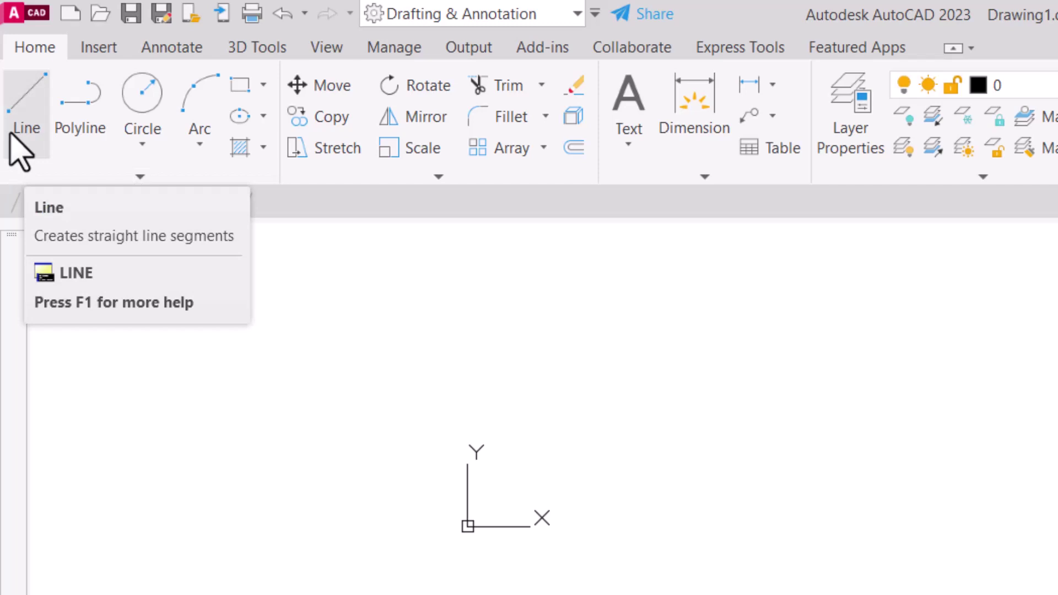
Step: Draw a zigzag chain of seven connected segments above the origin with the Line tool
left_click(10, 135)
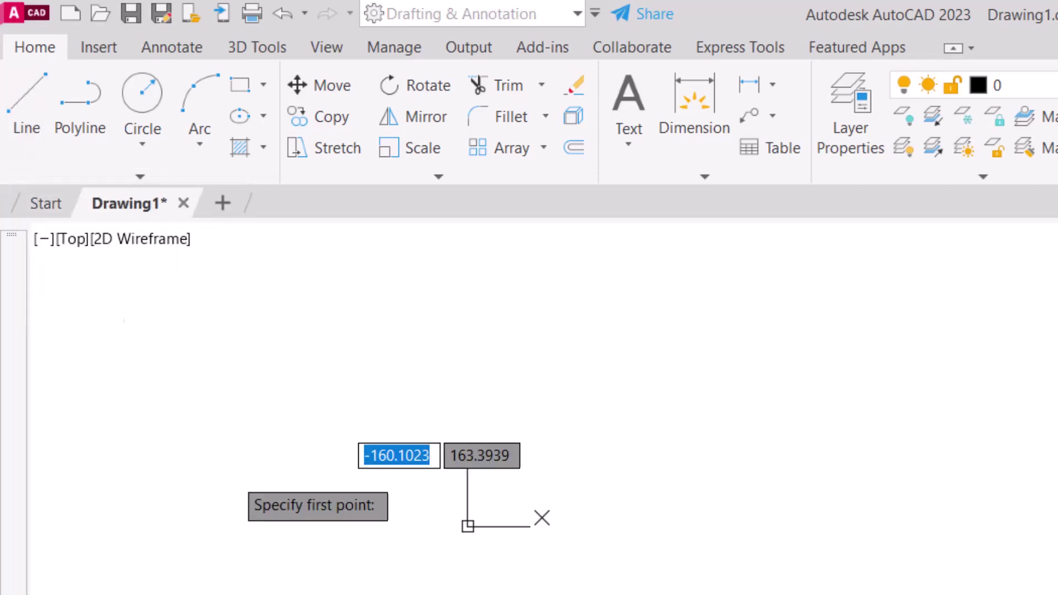
left_click(346, 423)
left_click(497, 319)
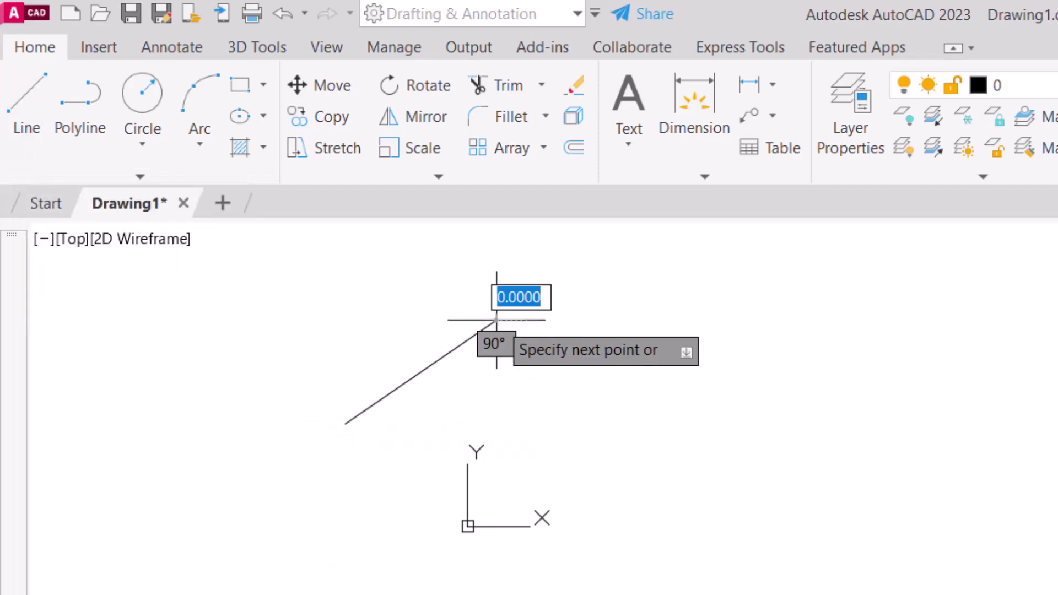
left_click(540, 443)
left_click(653, 303)
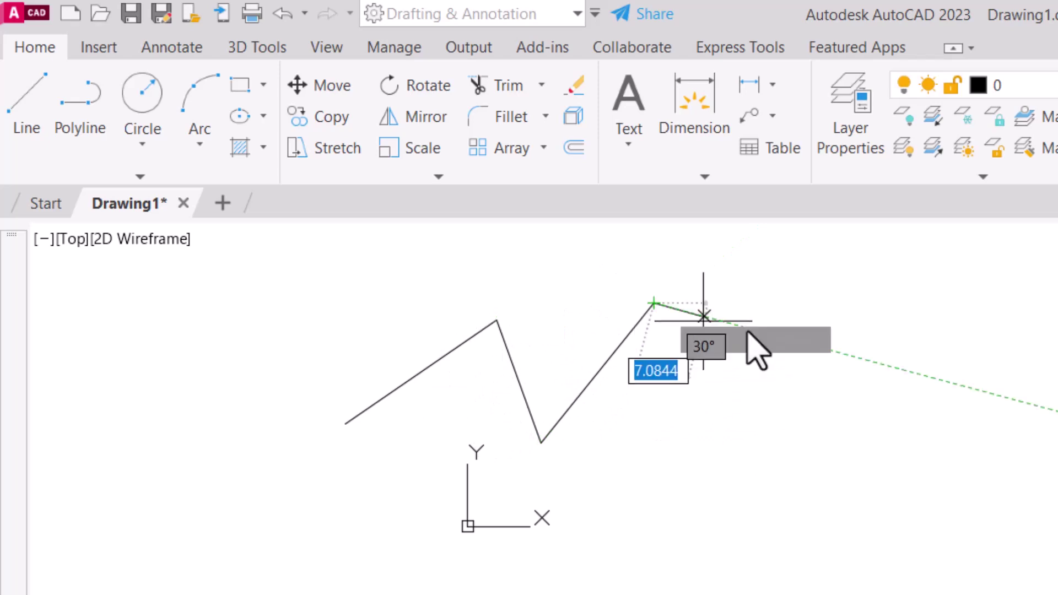
left_click(773, 336)
left_click(942, 306)
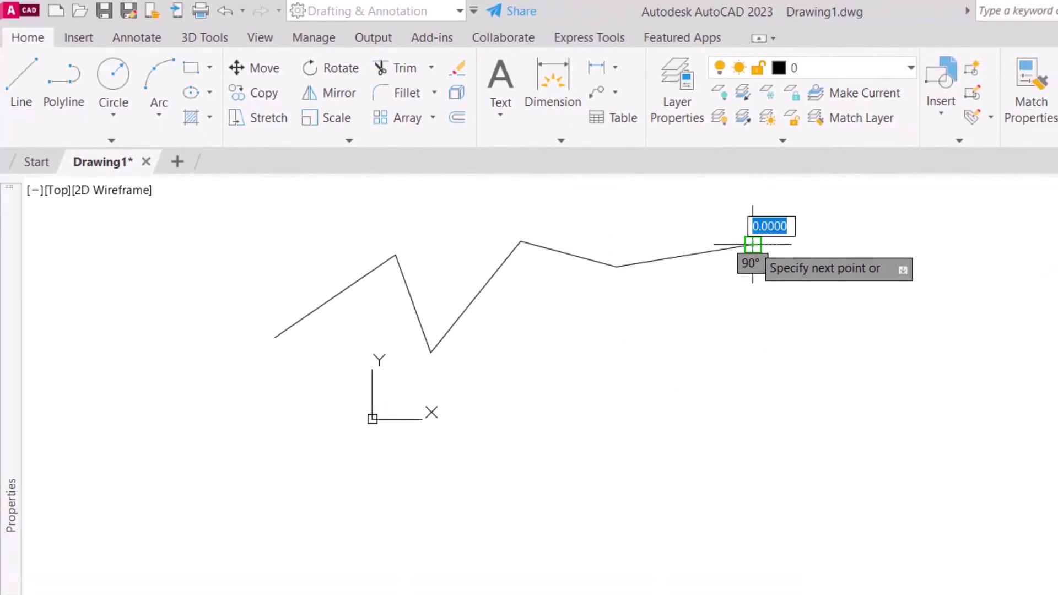
left_click(783, 334)
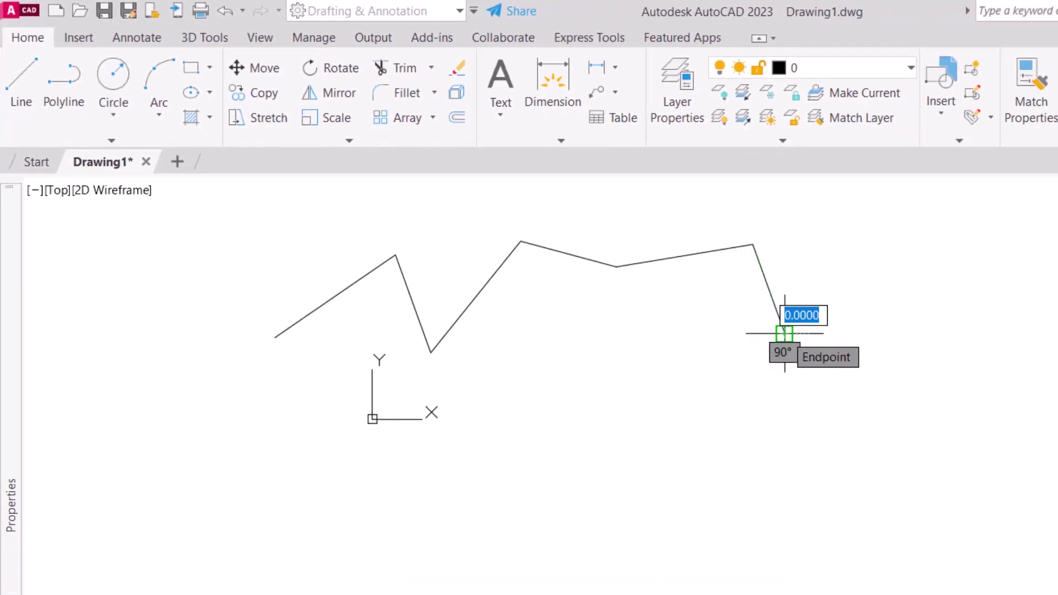
left_click(928, 306)
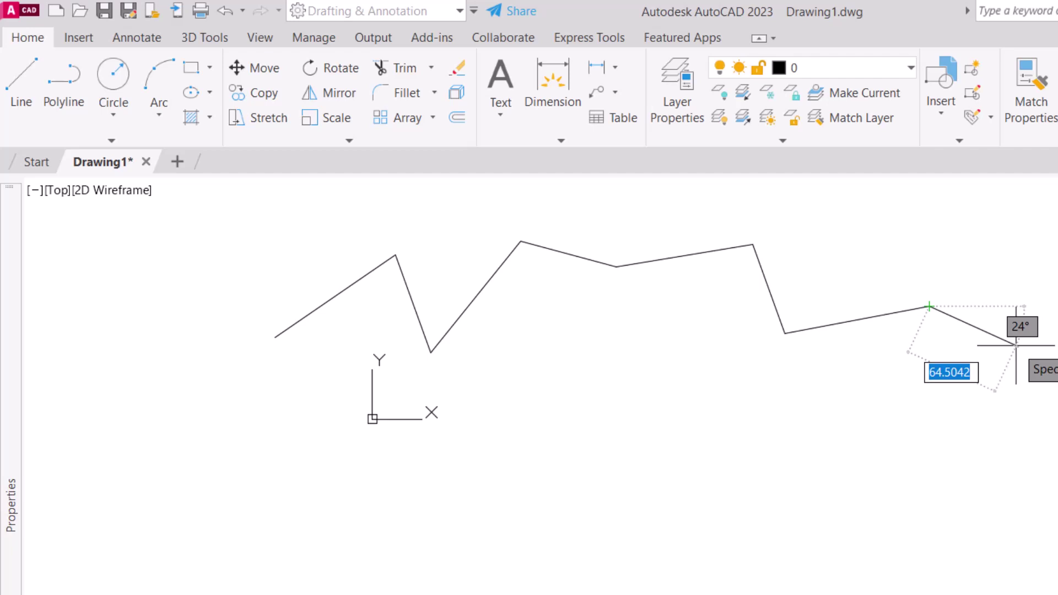
key("Return")
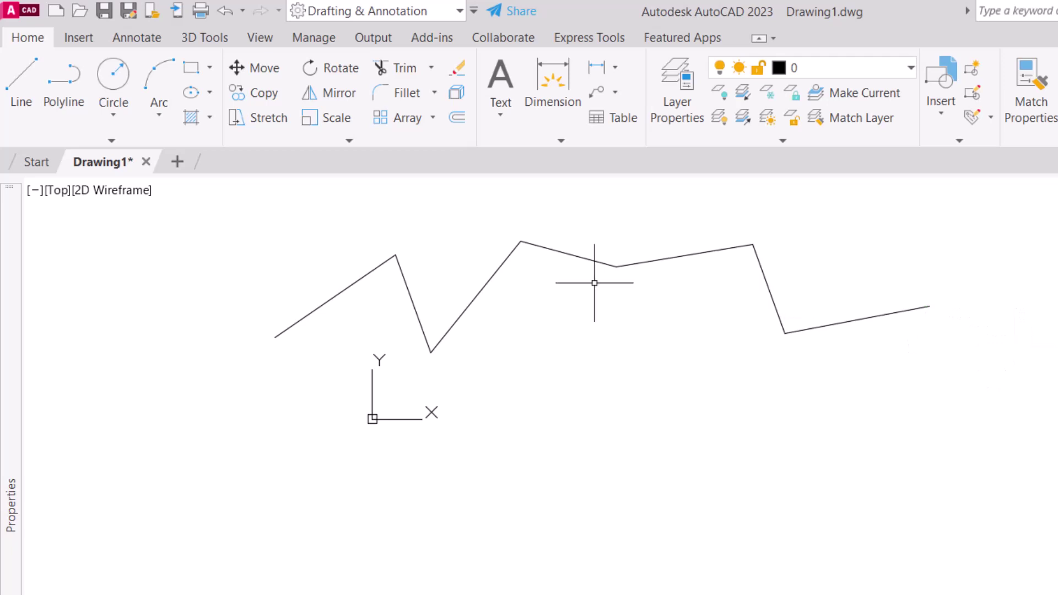
Step: Start a polyline below the zigzag with a straight segment up to near the origin, followed by two tangent arc segments
left_click(71, 92)
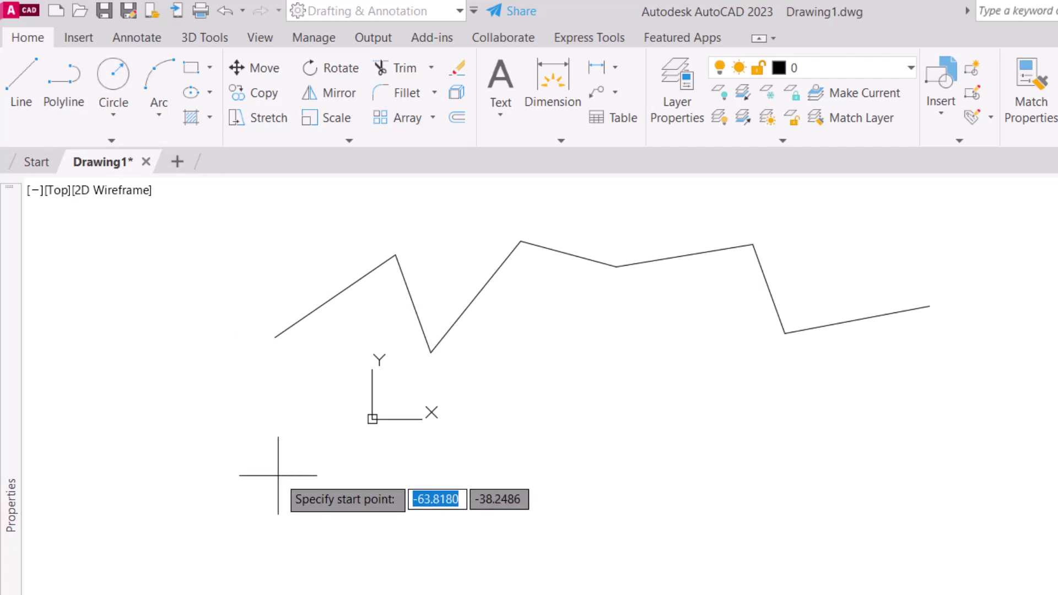
left_click(262, 526)
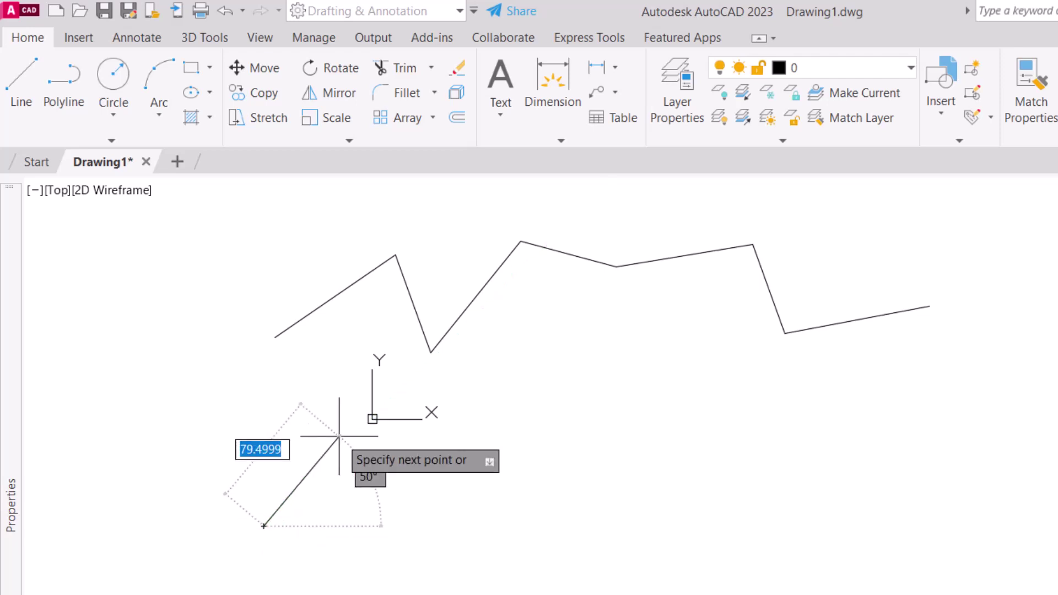
left_click(373, 417)
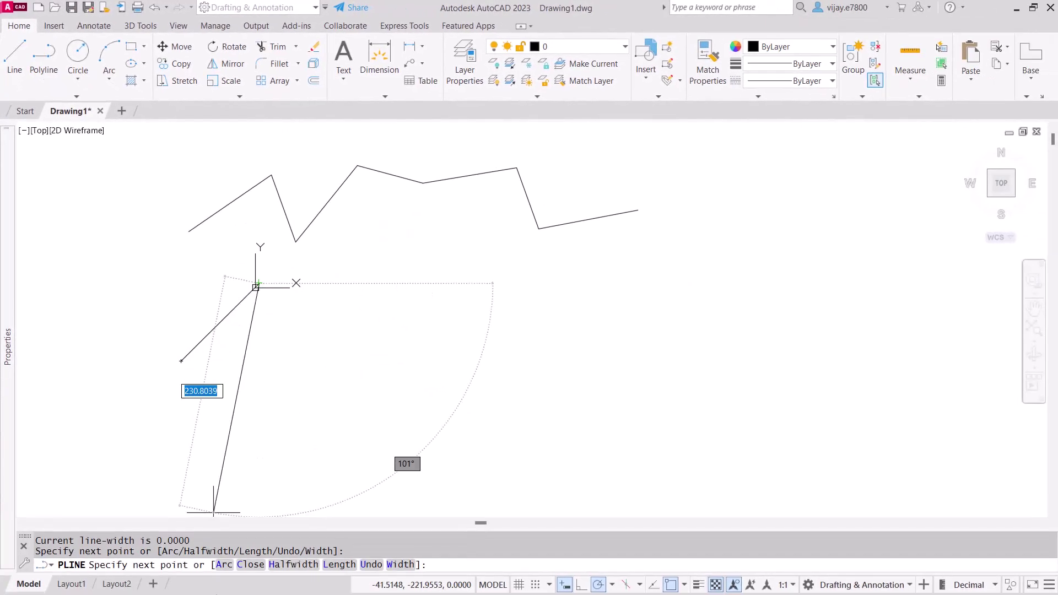
left_click(225, 565)
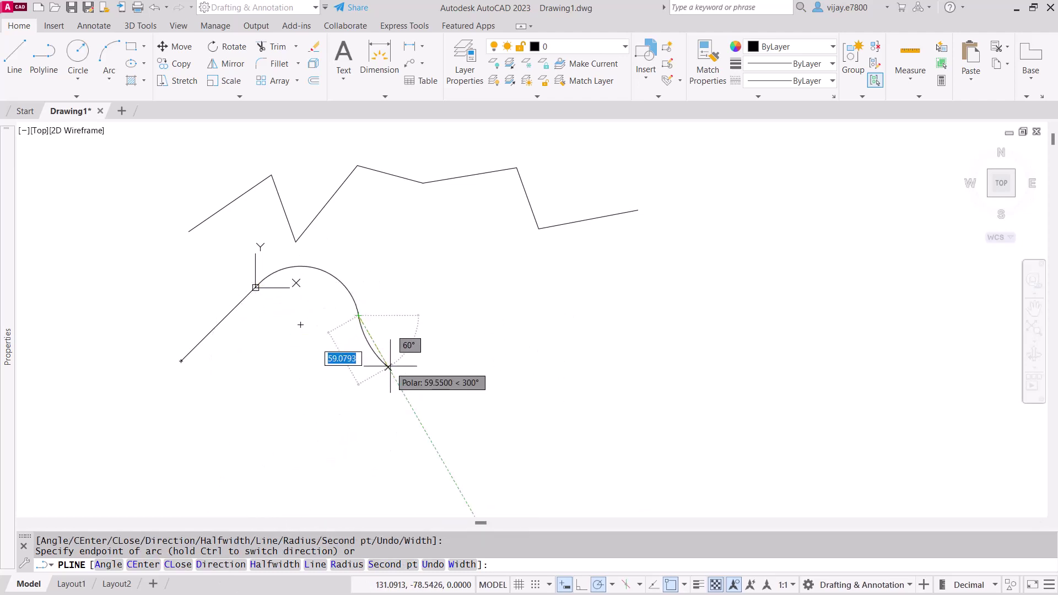
left_click(389, 333)
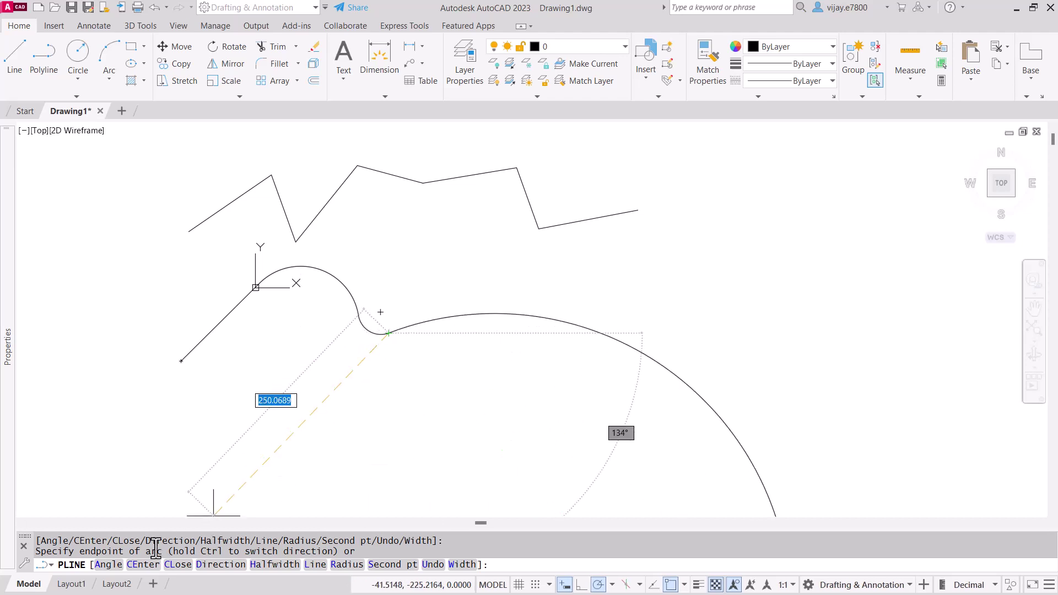
Step: Add a third, upward-curving arc to the polyline using the Angle option with a 45° included angle, and end the polyline
left_click(108, 564)
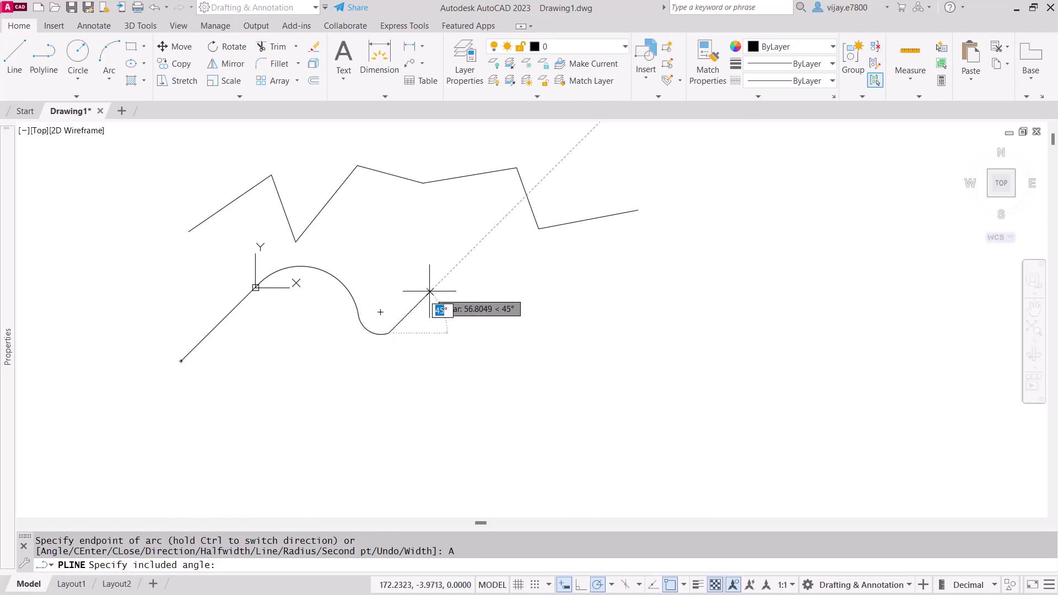
left_click(429, 292)
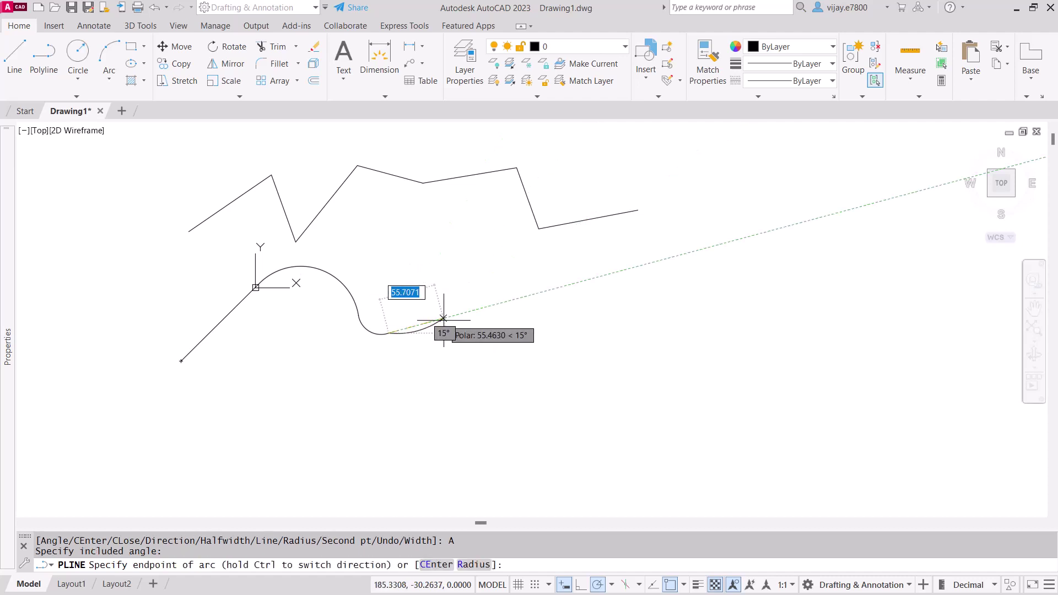
right_click(452, 289)
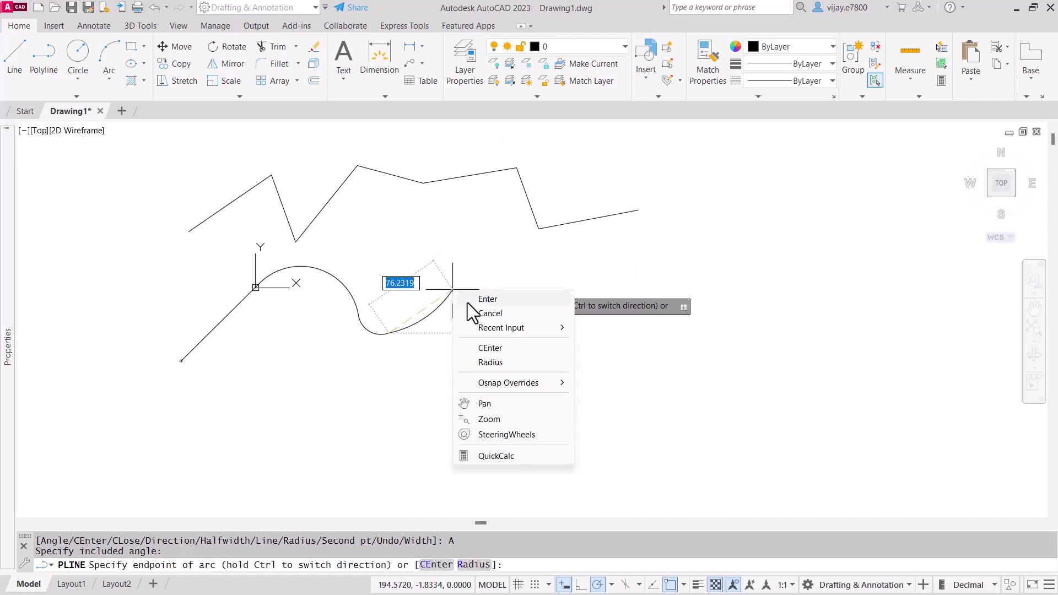
left_click(467, 301)
left_click(449, 290)
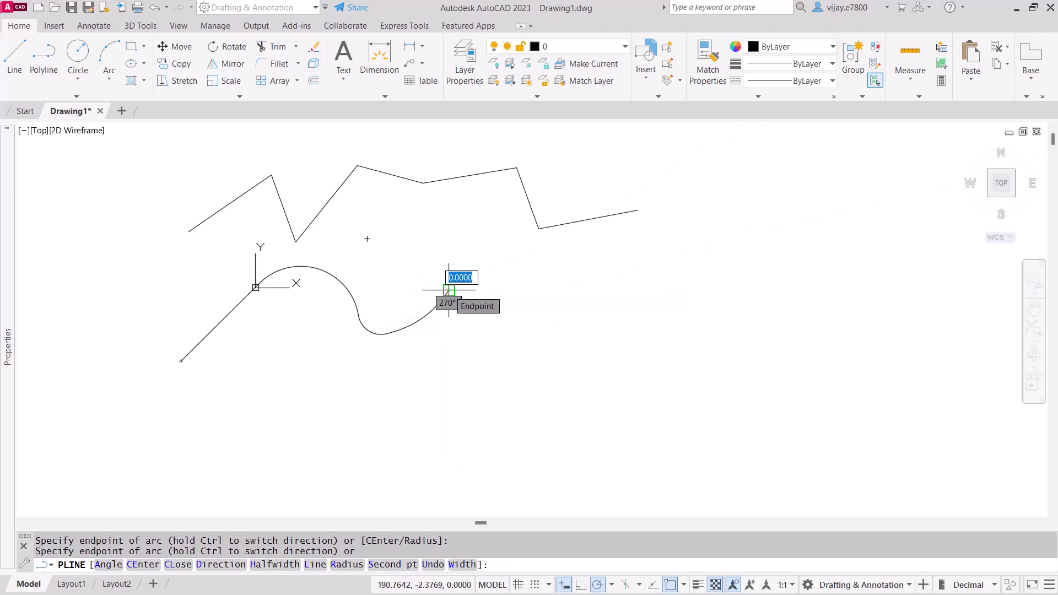
key("Escape")
Step: Select the whole polyline and explode it into separate line and arc objects
left_click(444, 299)
left_click(429, 294)
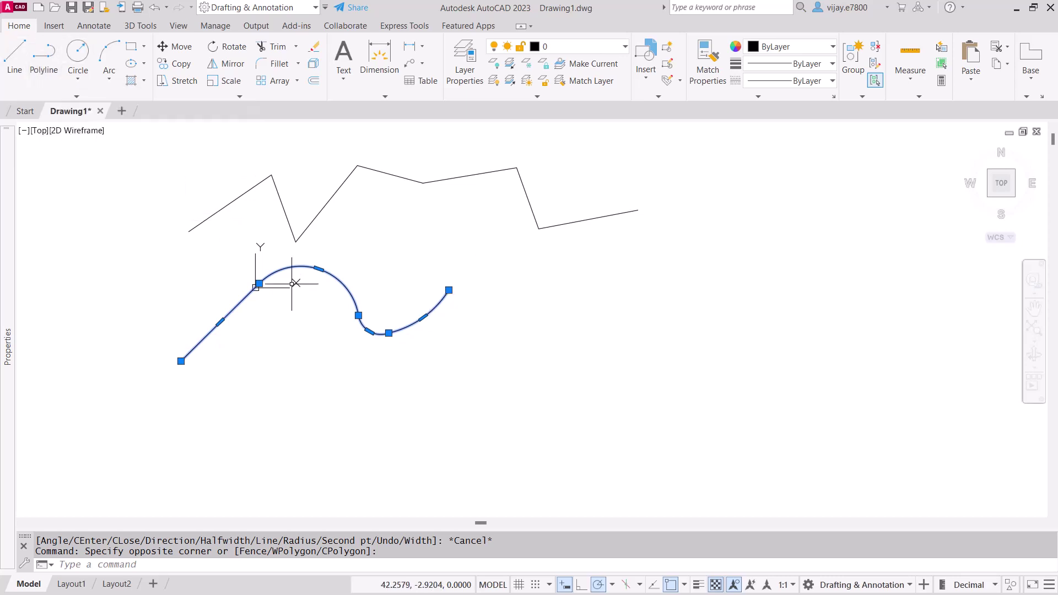
mouse_move(369, 331)
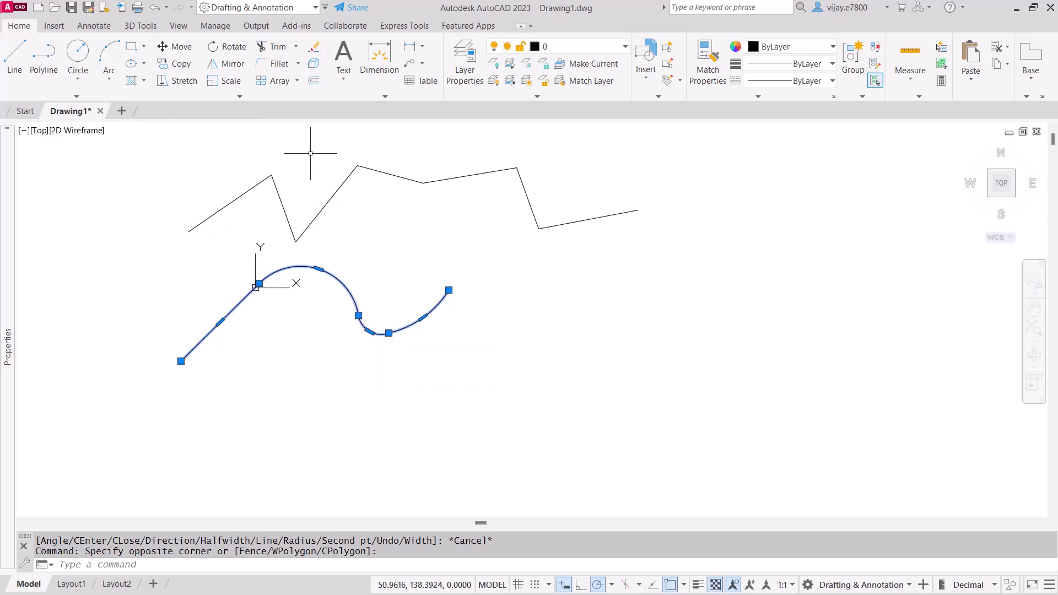
left_click(314, 64)
Step: Check the exploded polyline by selecting its three arcs one by one, and clear the selection
left_click(324, 273)
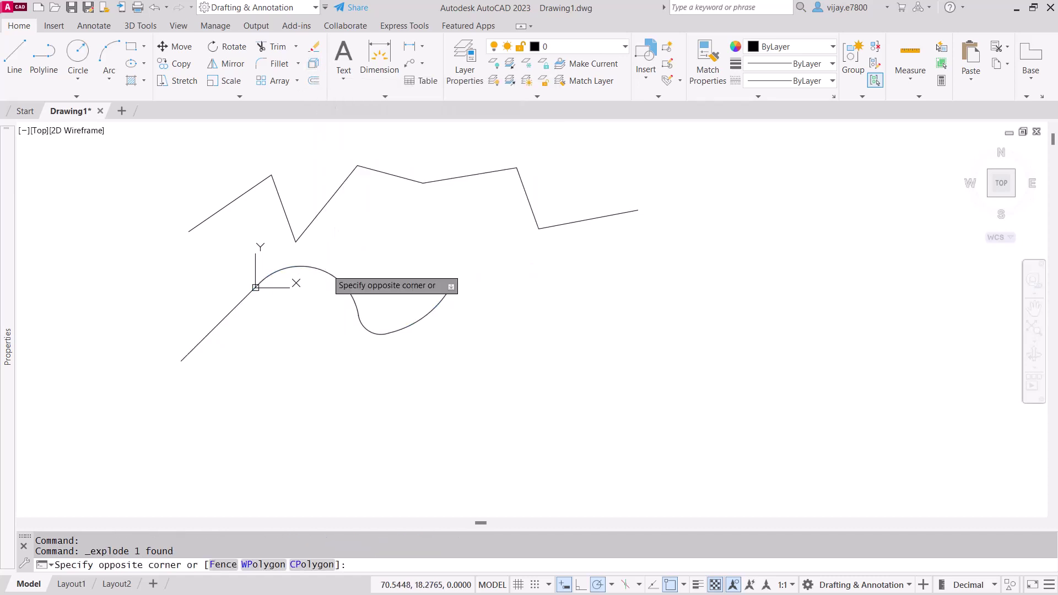
left_click(327, 265)
left_click(362, 325)
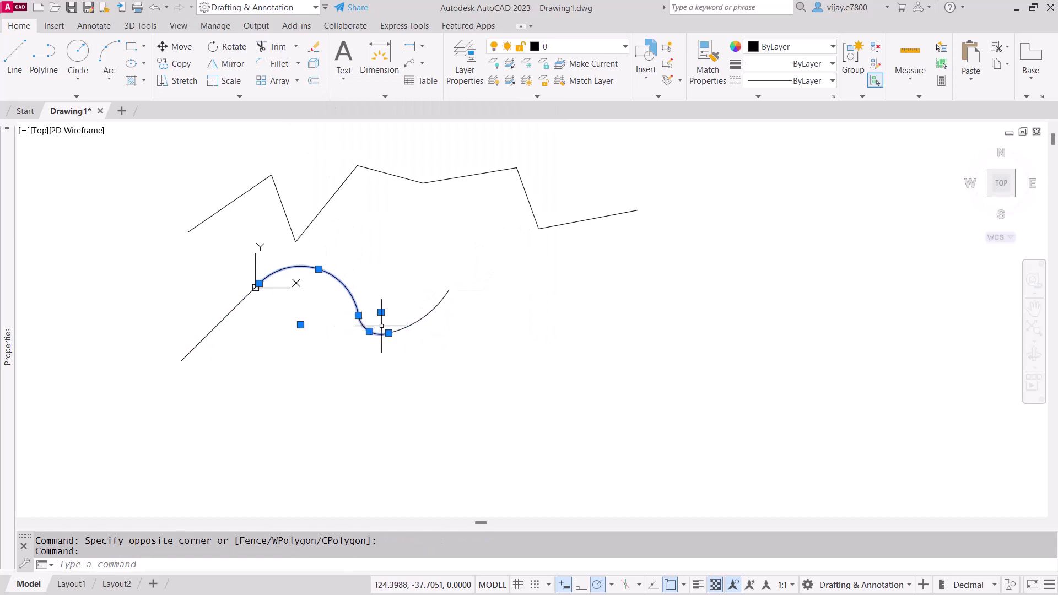
left_click(411, 325)
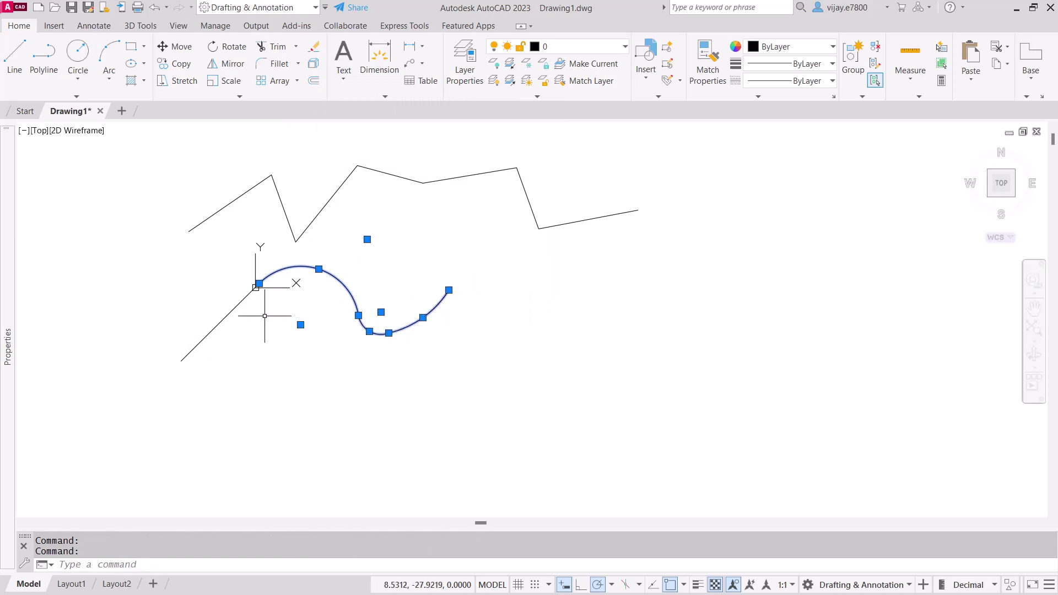
left_click(224, 309)
left_click(228, 301)
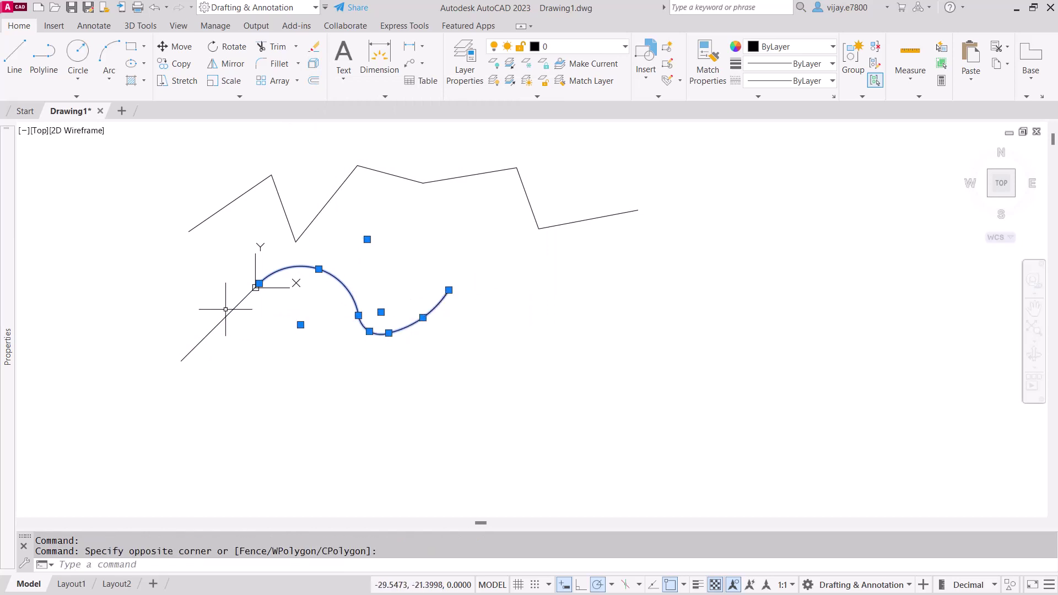
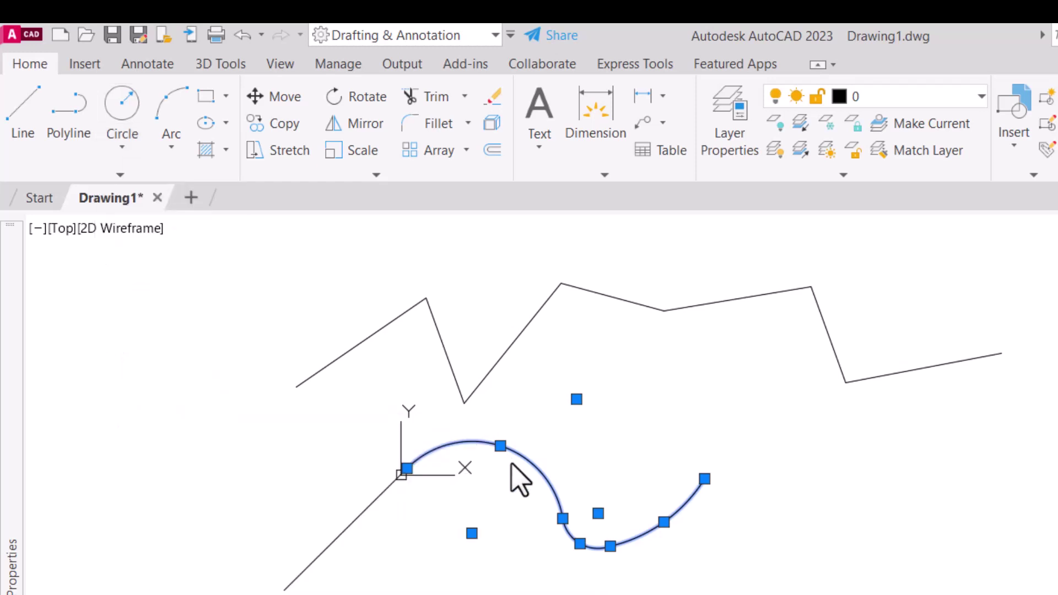
key("Escape")
Step: Draw a Tan, Tan, Tan circle touching the zigzag's third and fourth segments and the first arc of the exploded polyline
left_click(122, 144)
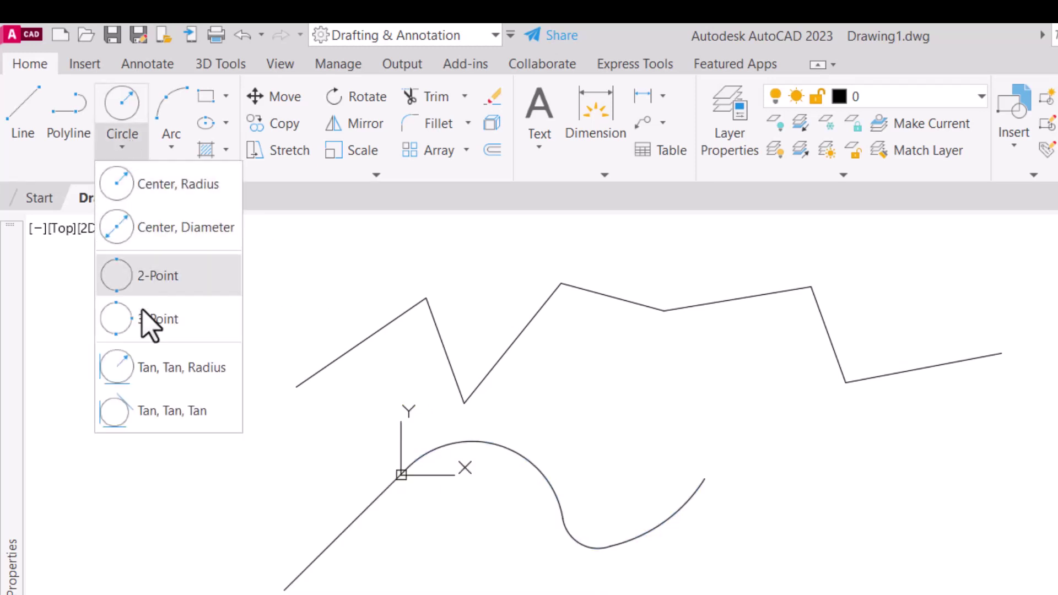
left_click(118, 413)
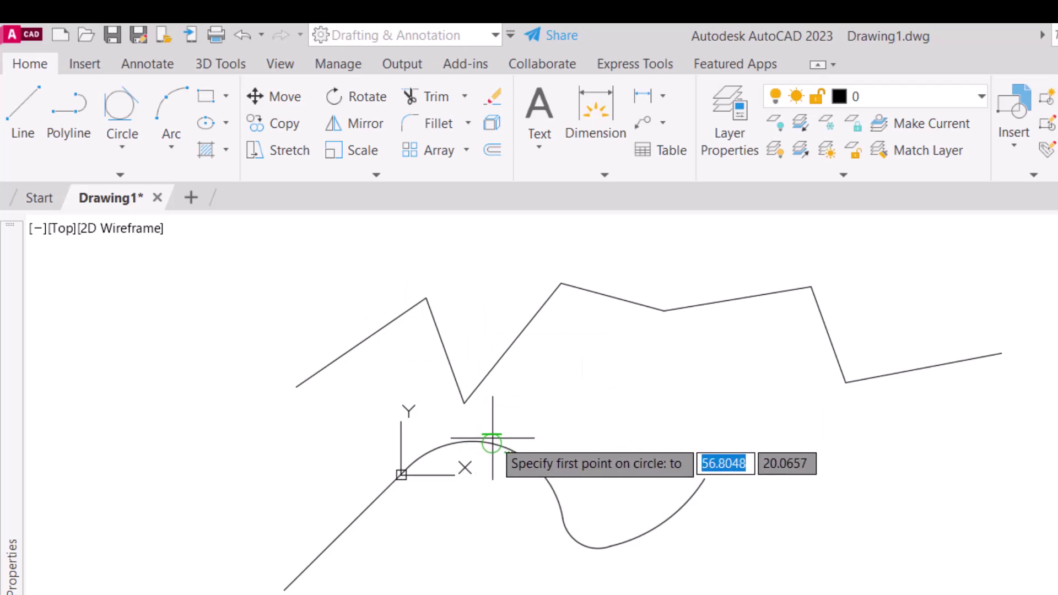
left_click(632, 301)
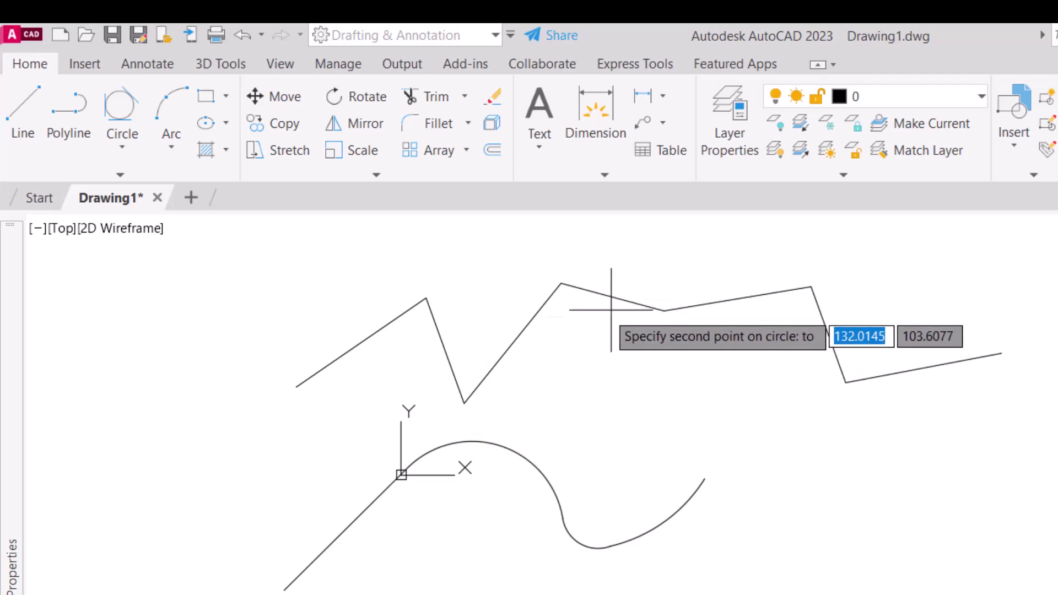
left_click(529, 314)
left_click(507, 464)
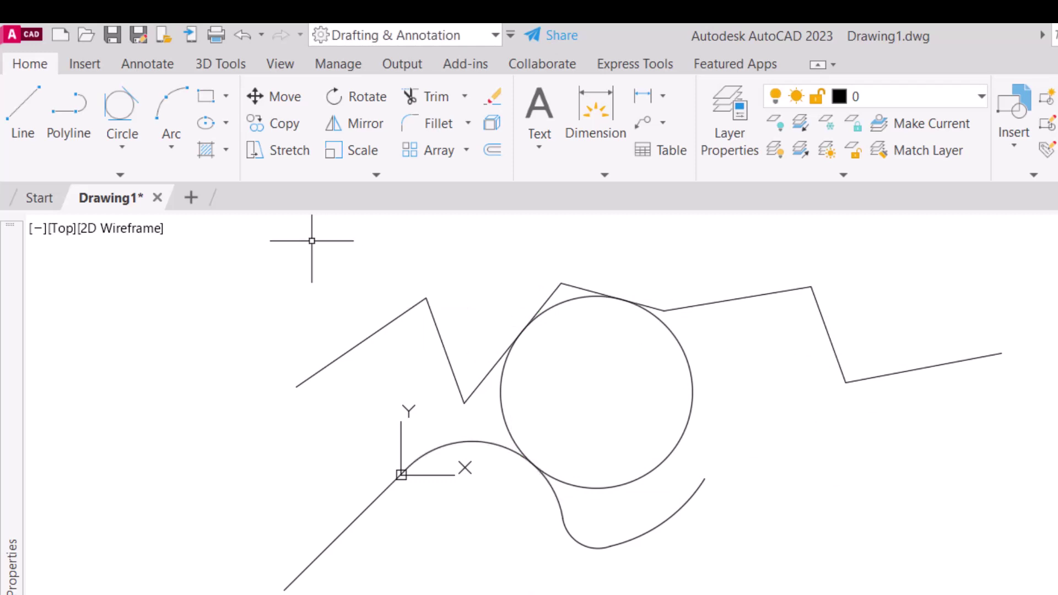
Step: Draw a 3-Point arc curving over the start of the zigzag and ending near its first peak
left_click(141, 146)
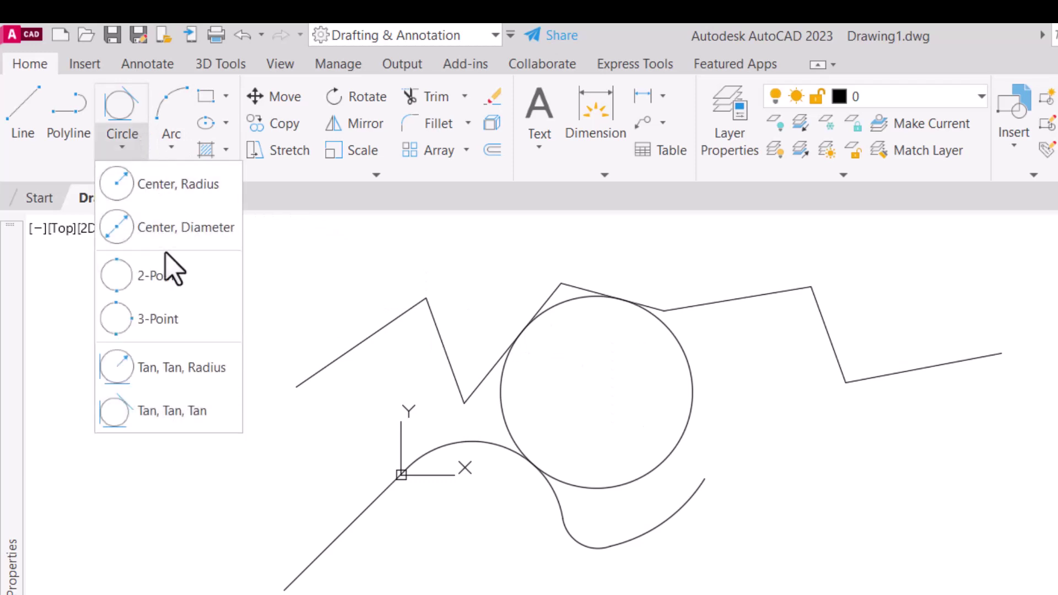
left_click(171, 142)
left_click(171, 142)
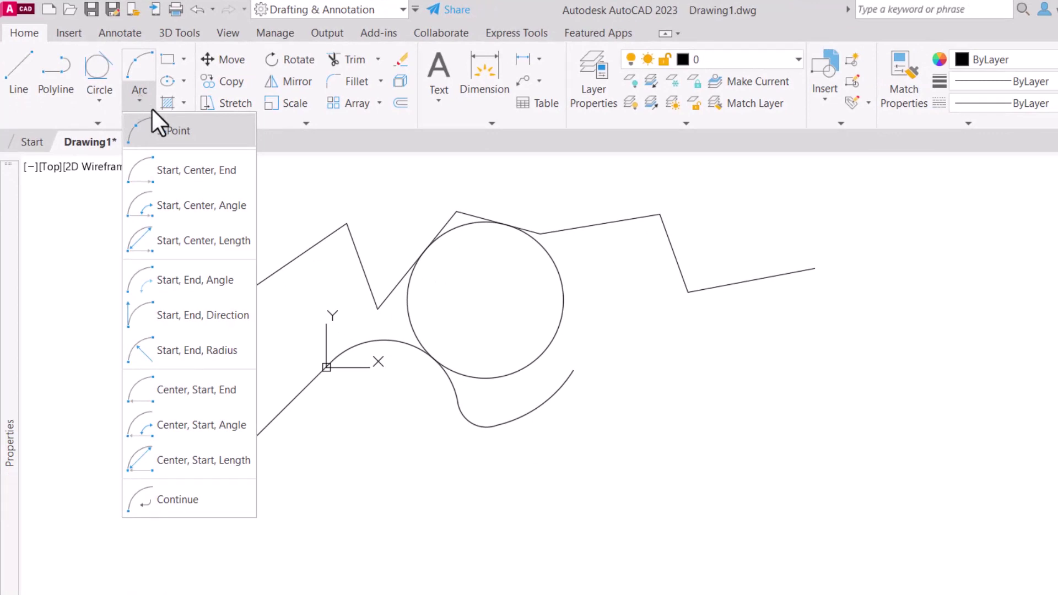
left_click(166, 130)
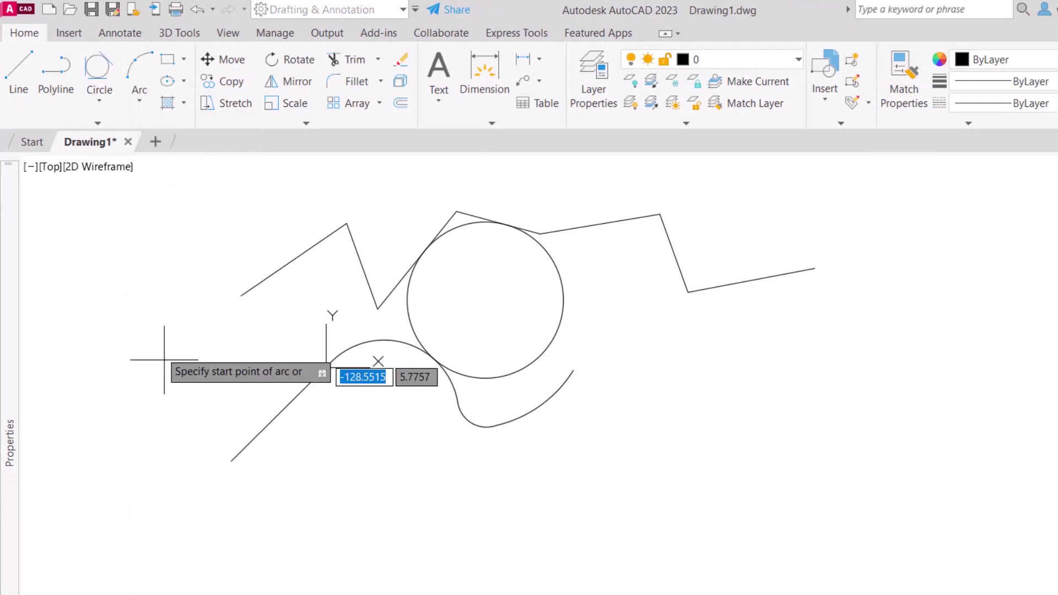
left_click(156, 342)
left_click(220, 223)
left_click(316, 218)
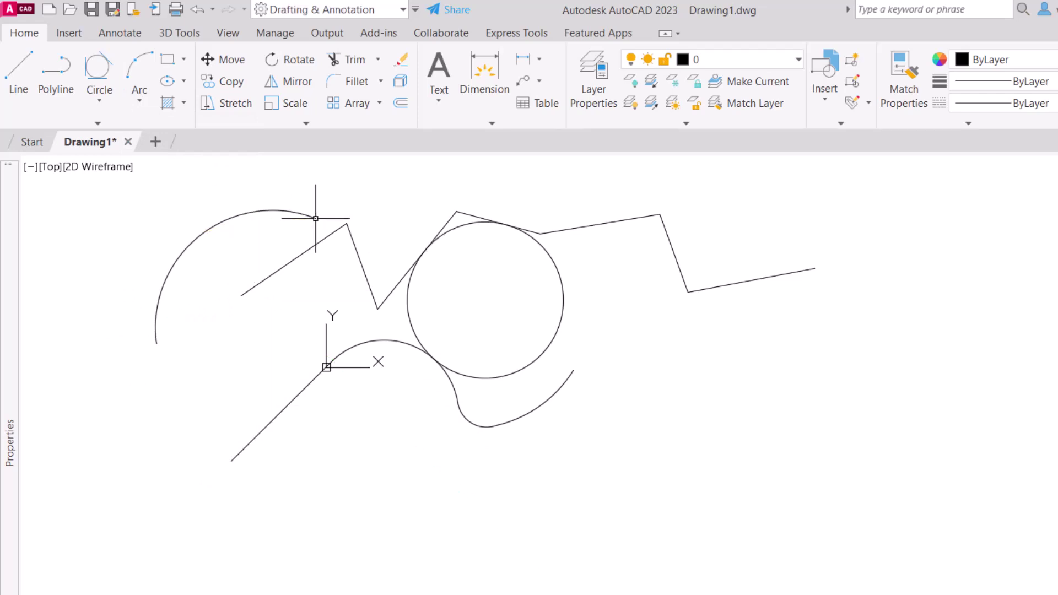
Step: Draw a Start, Center, End arc from the zigzag's first peak, centered on the first segment's midpoint and ending at 180°
left_click(141, 99)
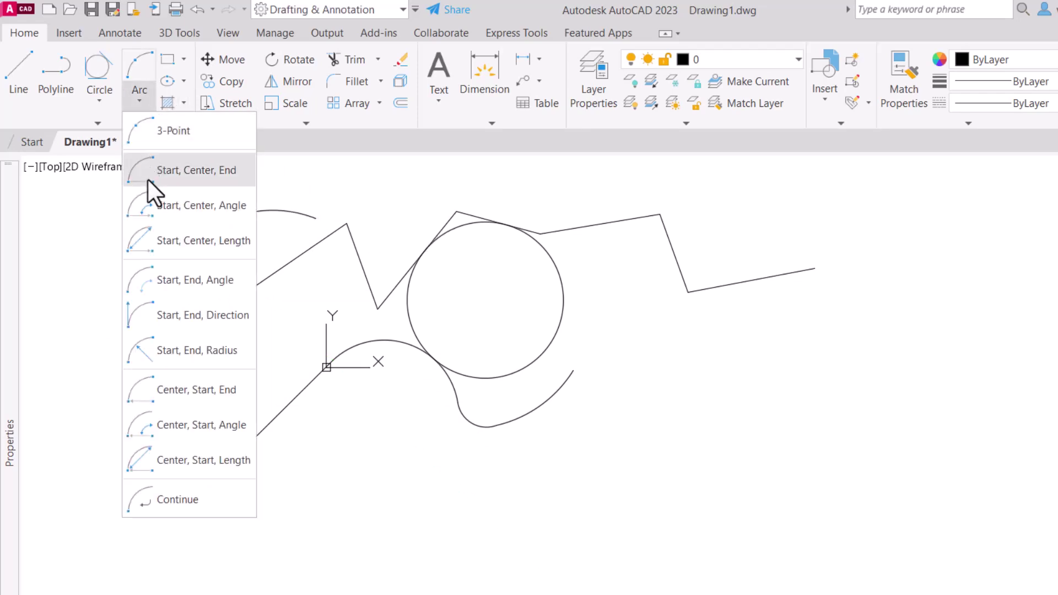
left_click(148, 174)
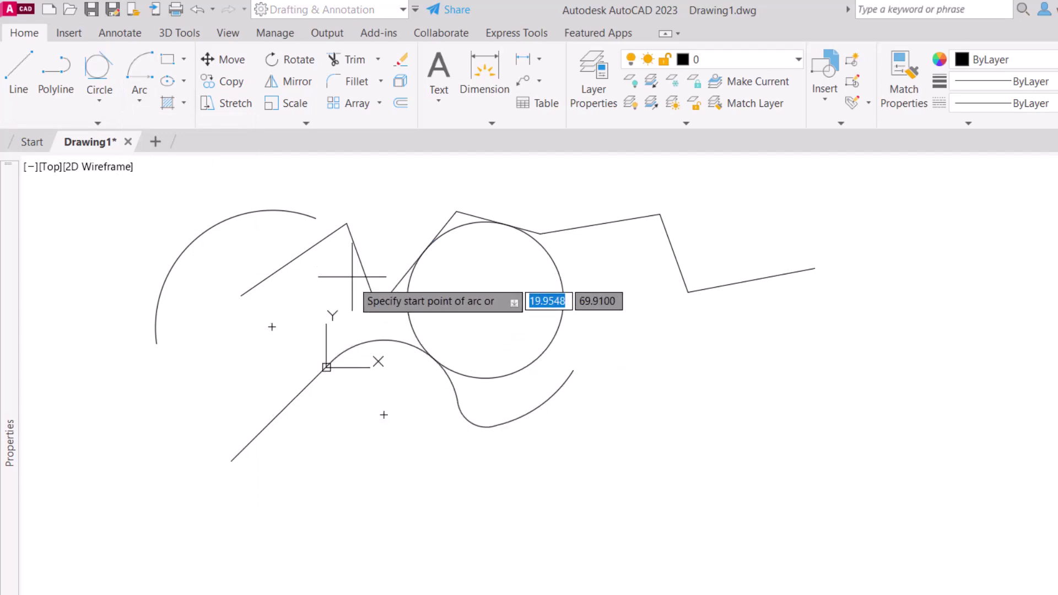
left_click(346, 223)
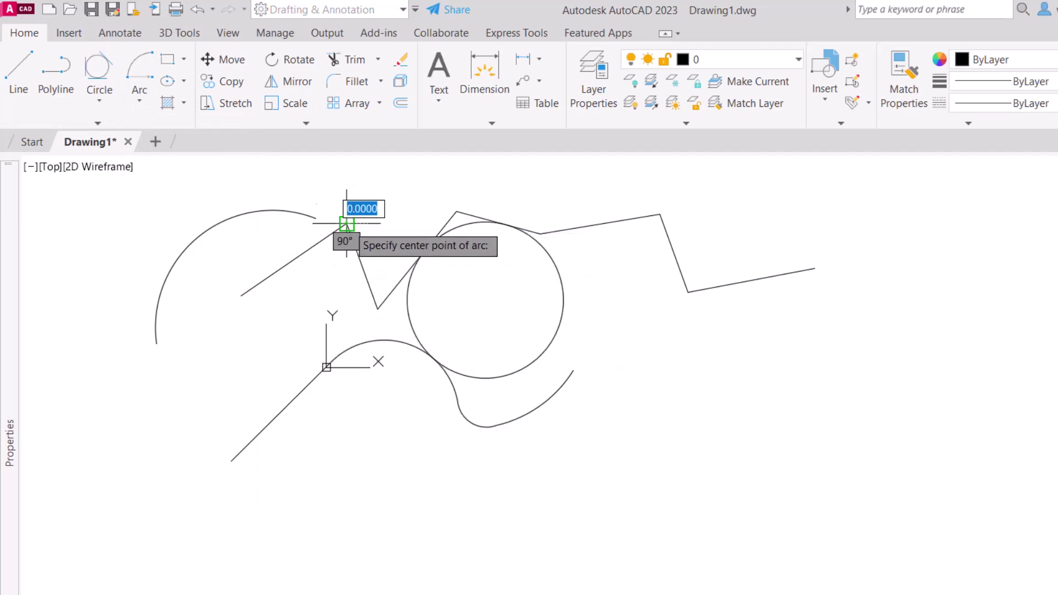
left_click(293, 259)
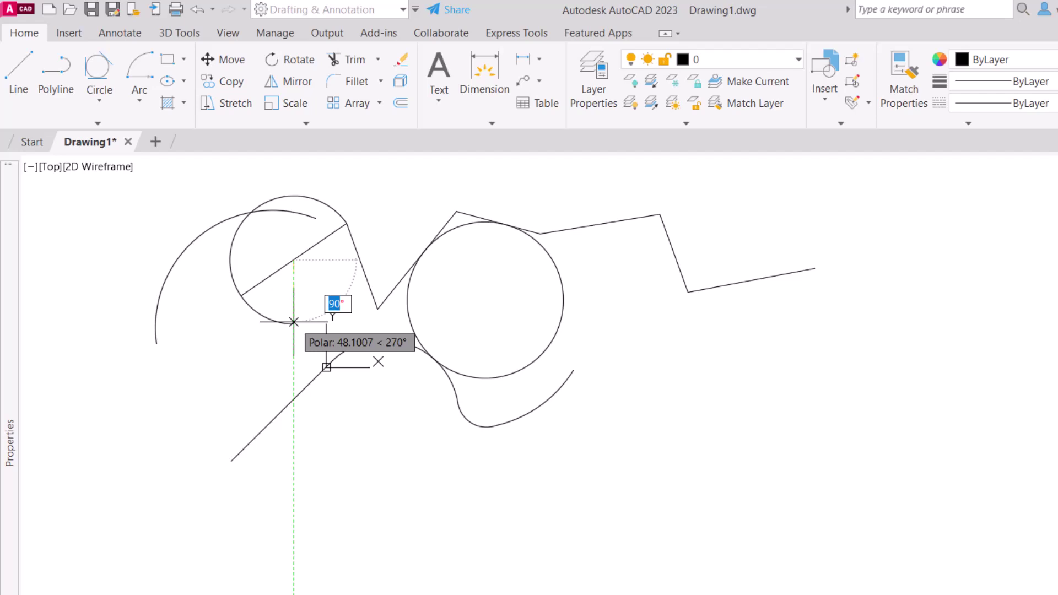
left_click(294, 321)
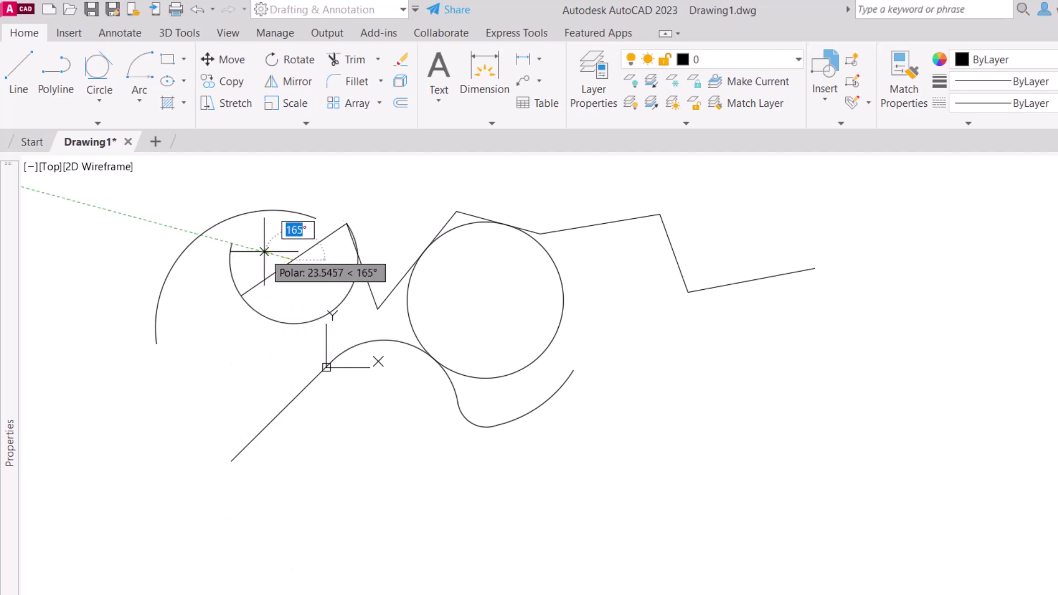
left_click(243, 249)
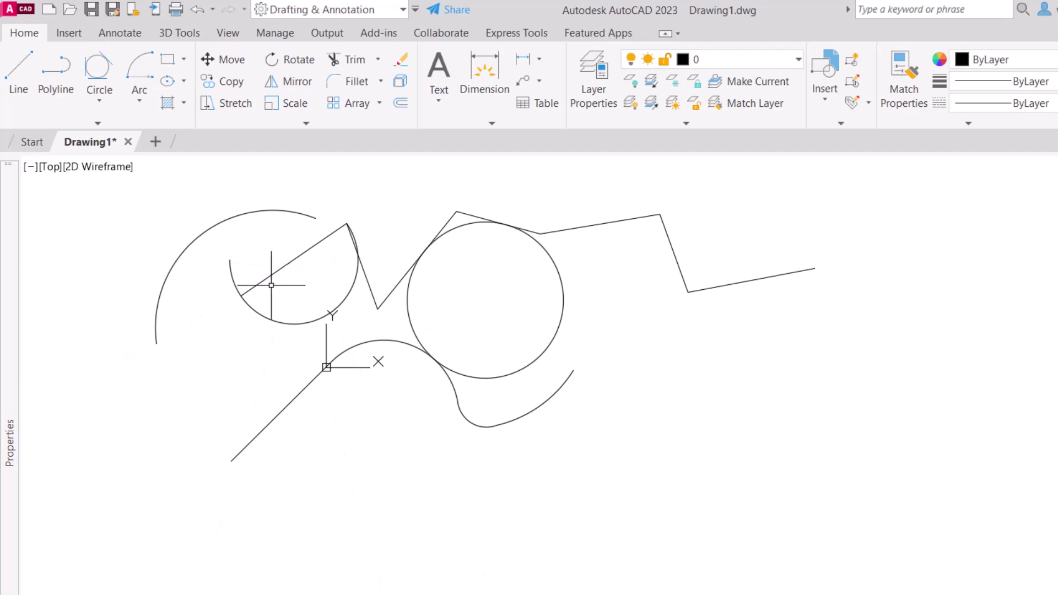
Step: Draw a Start, Center, Angle arc from the zigzag's free right end, centered on the last segment's other endpoint, with a 45° included angle
left_click(144, 91)
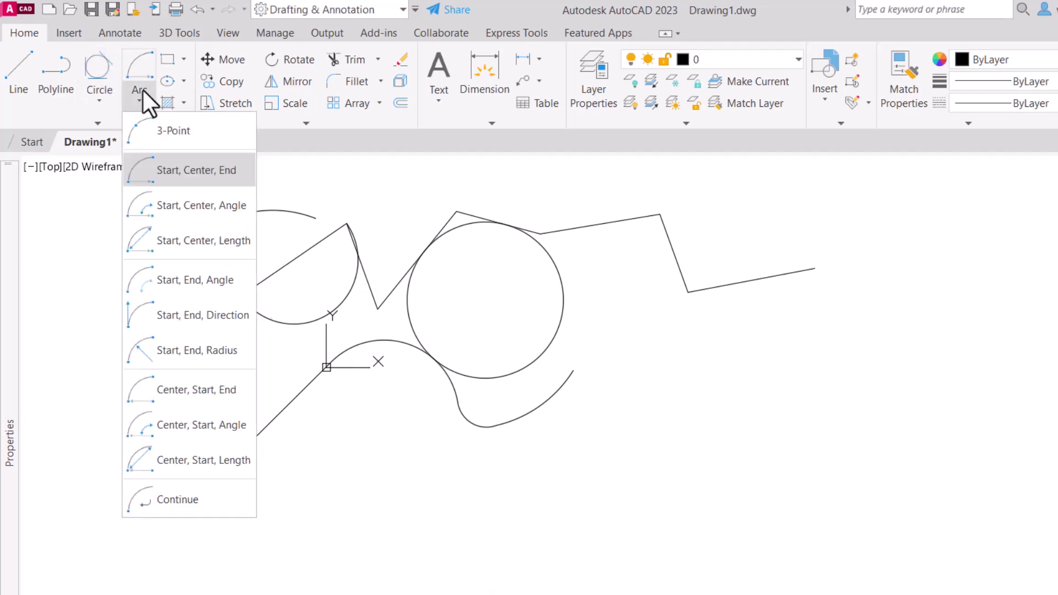
left_click(175, 207)
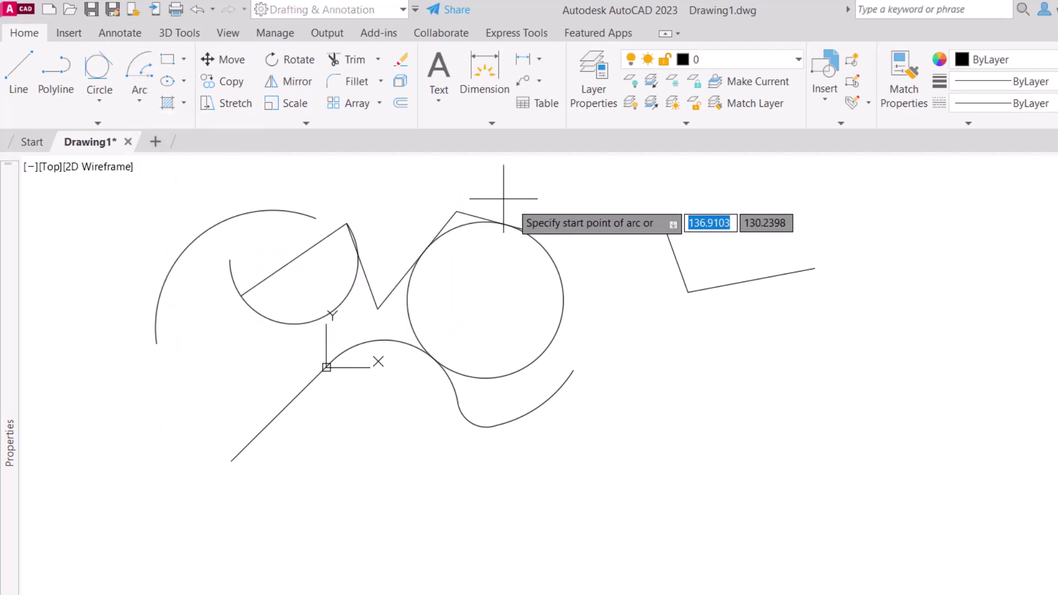
left_click(814, 269)
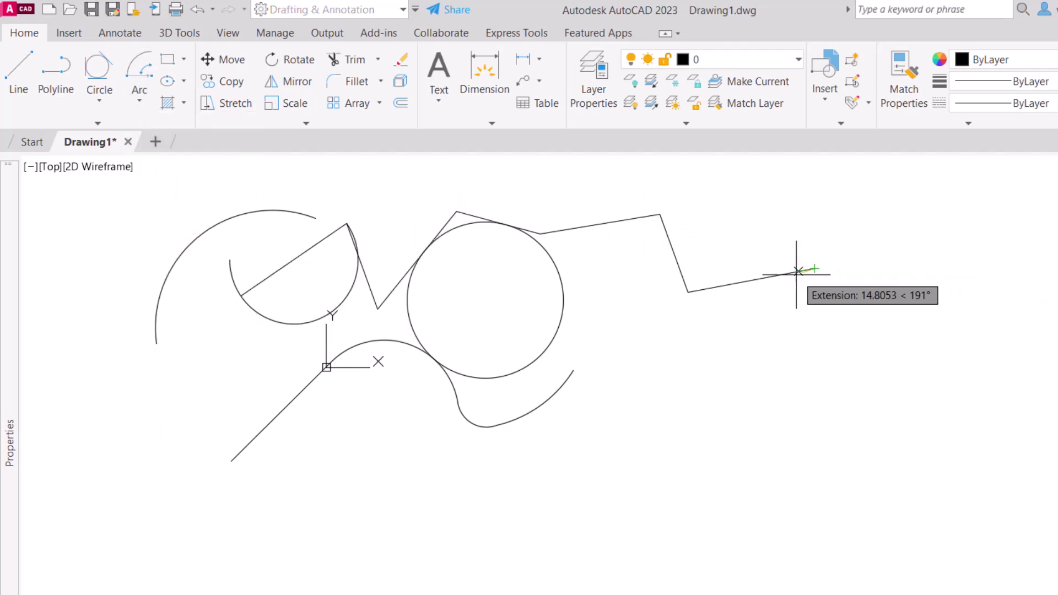
left_click(687, 292)
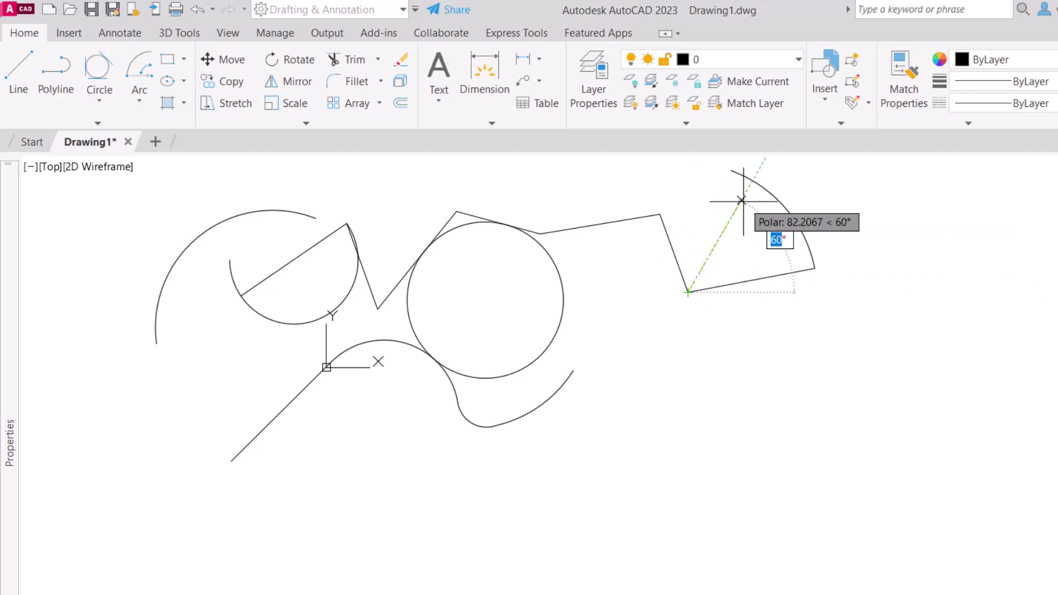
key("Left")
key("Delete")
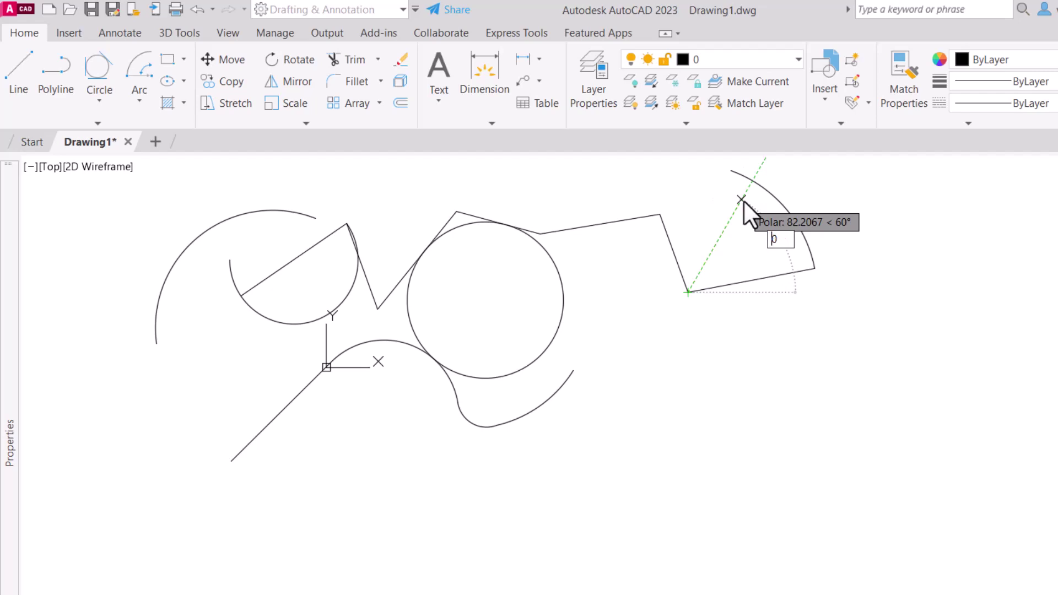
key("Delete")
type("45")
key("Return")
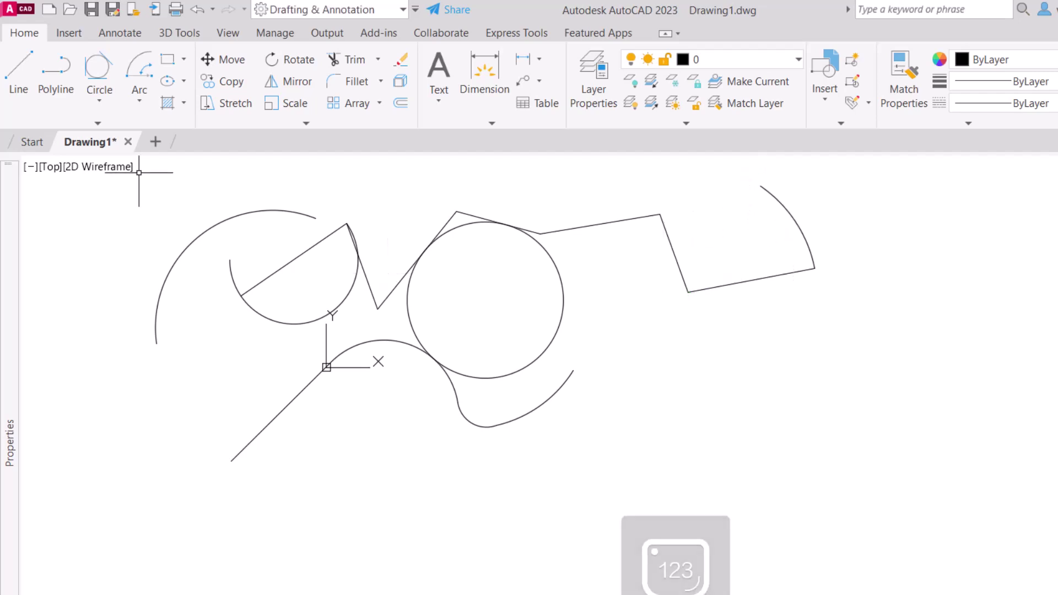
Step: Draw a Start, Center, Length arc from the circle's center, centered on the center of the exploded polyline's first arc, setting the chord length freehand
left_click(145, 102)
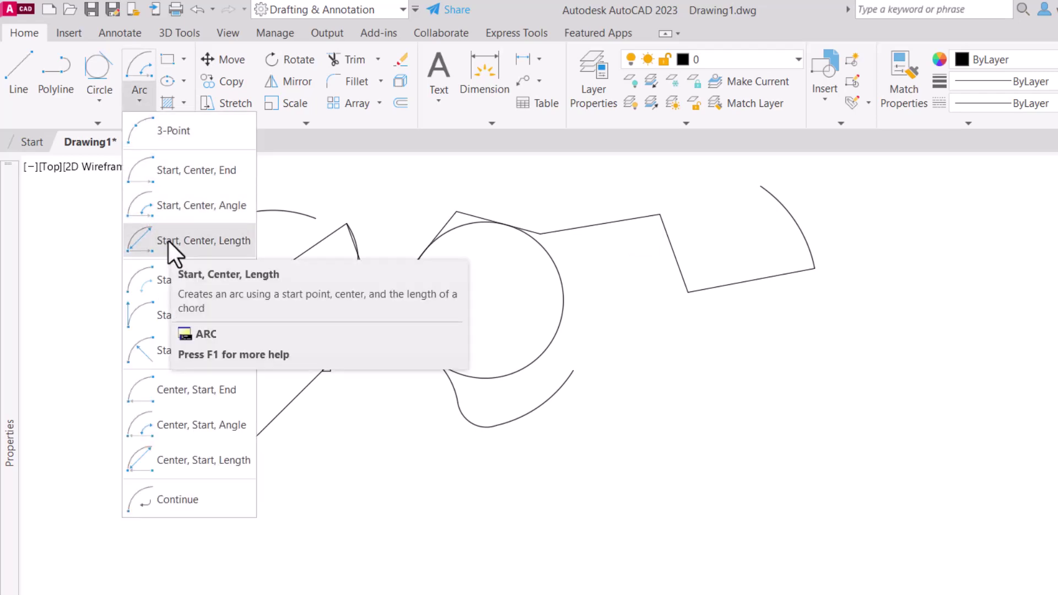
left_click(168, 240)
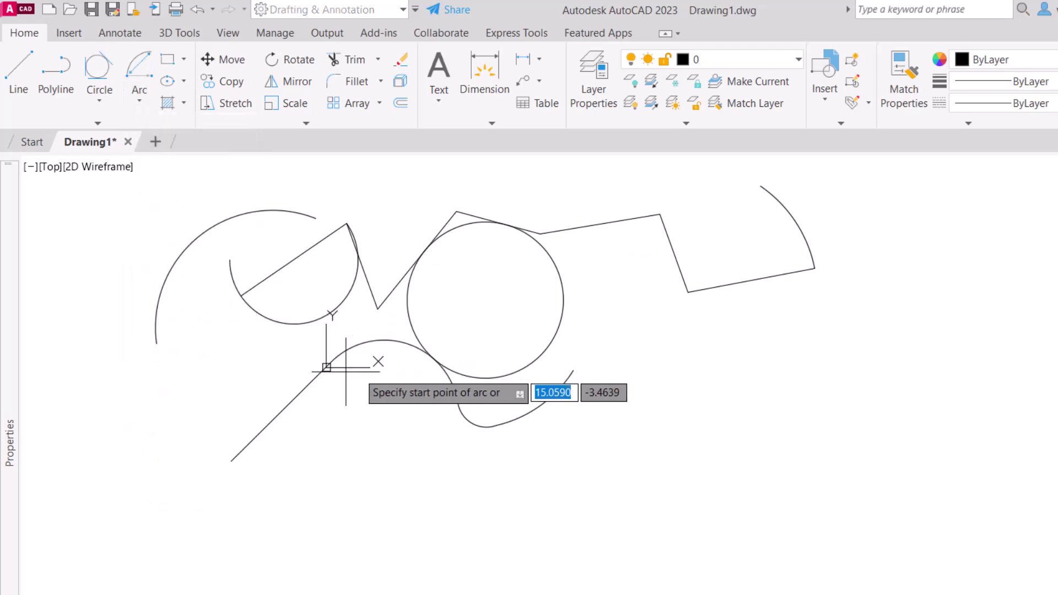
left_click(485, 301)
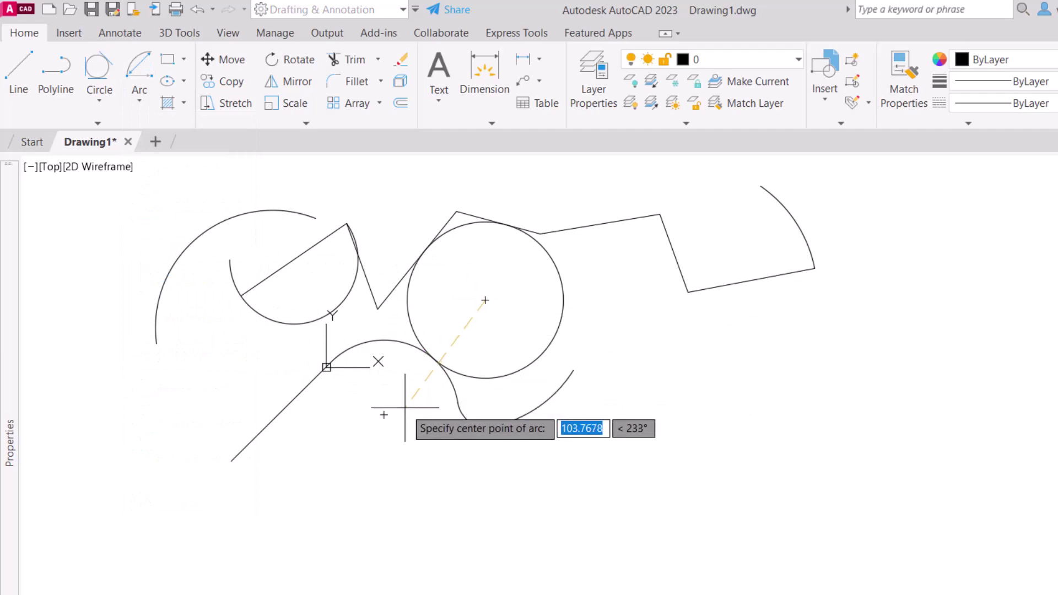
left_click(384, 414)
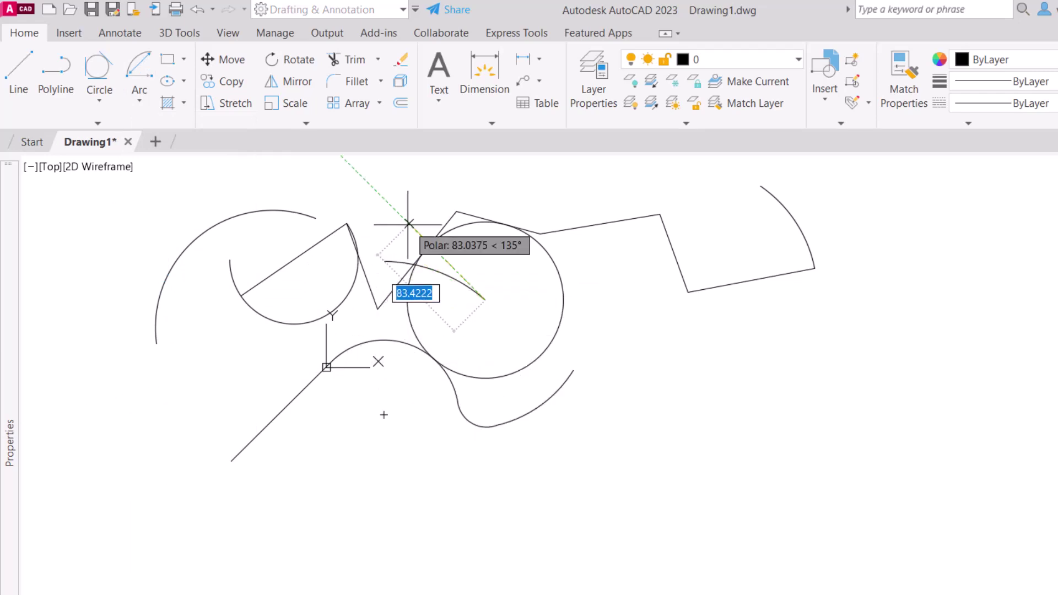
left_click(232, 392)
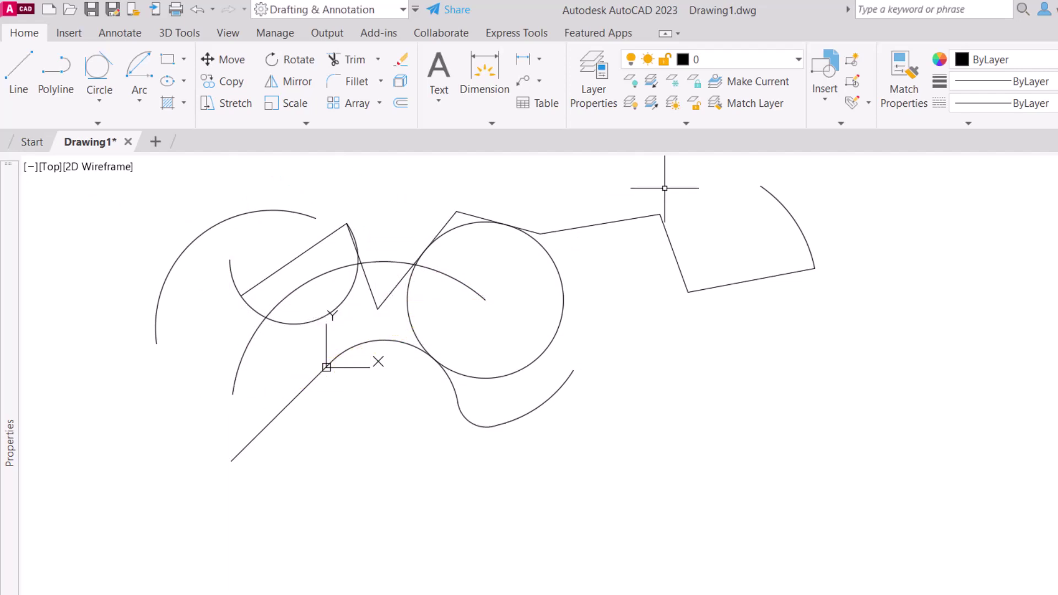
Step: Select all objects in the drawing and delete them
left_click(762, 524)
left_click(99, 173)
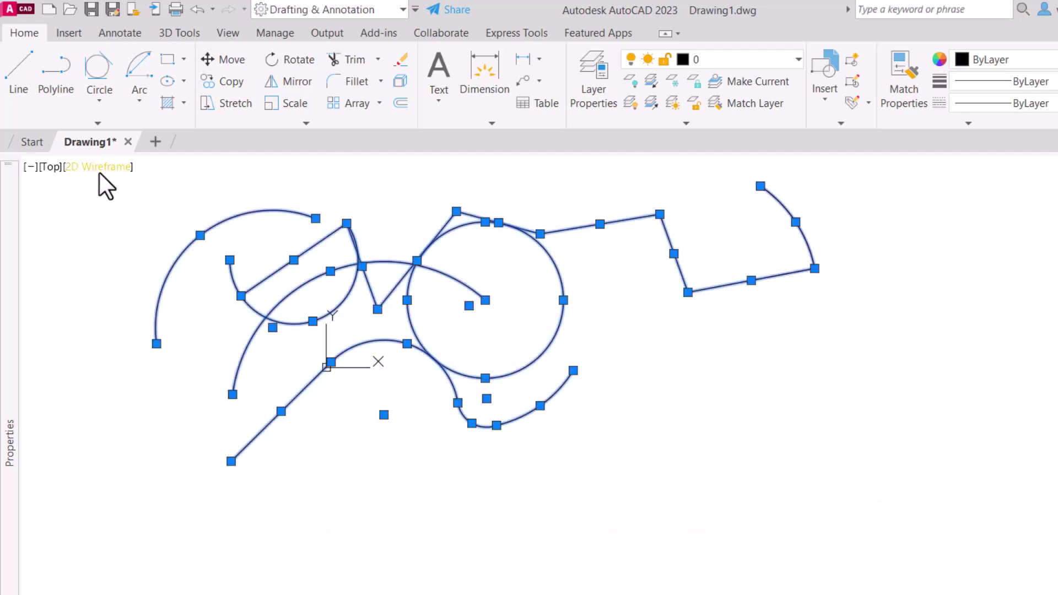
key("Delete")
Step: Draw a Start, End, Angle arc above the origin, from right to left on a horizontal chord, with a 45° included angle
left_click(138, 101)
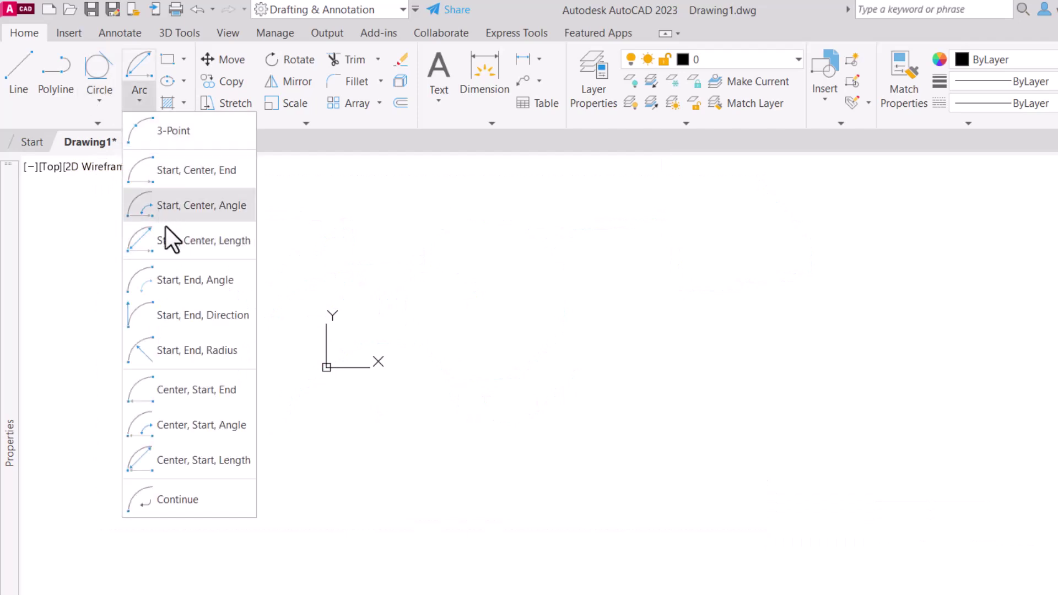
left_click(183, 288)
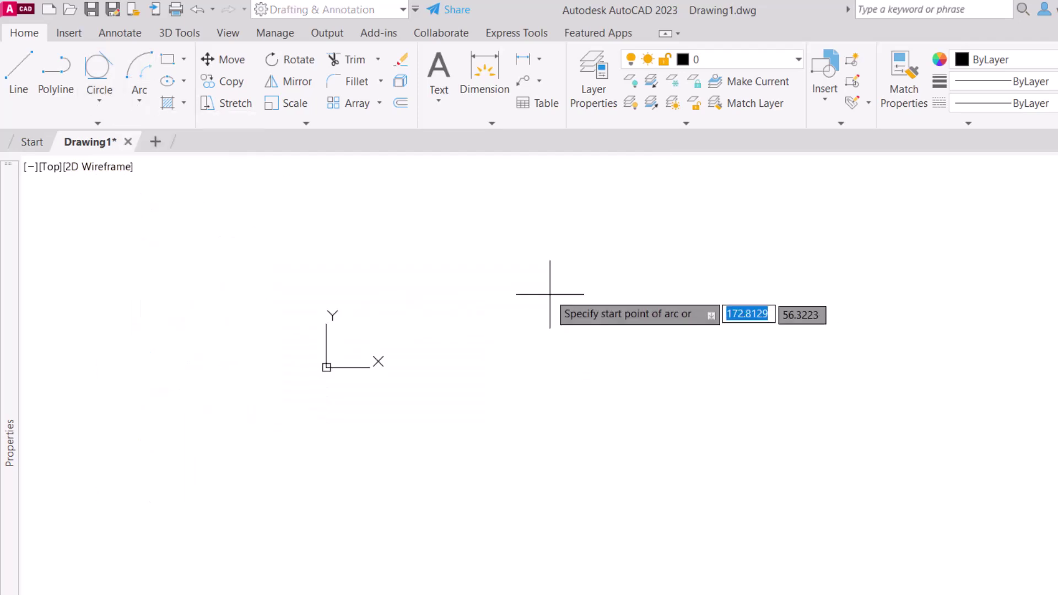
left_click(516, 256)
left_click(347, 256)
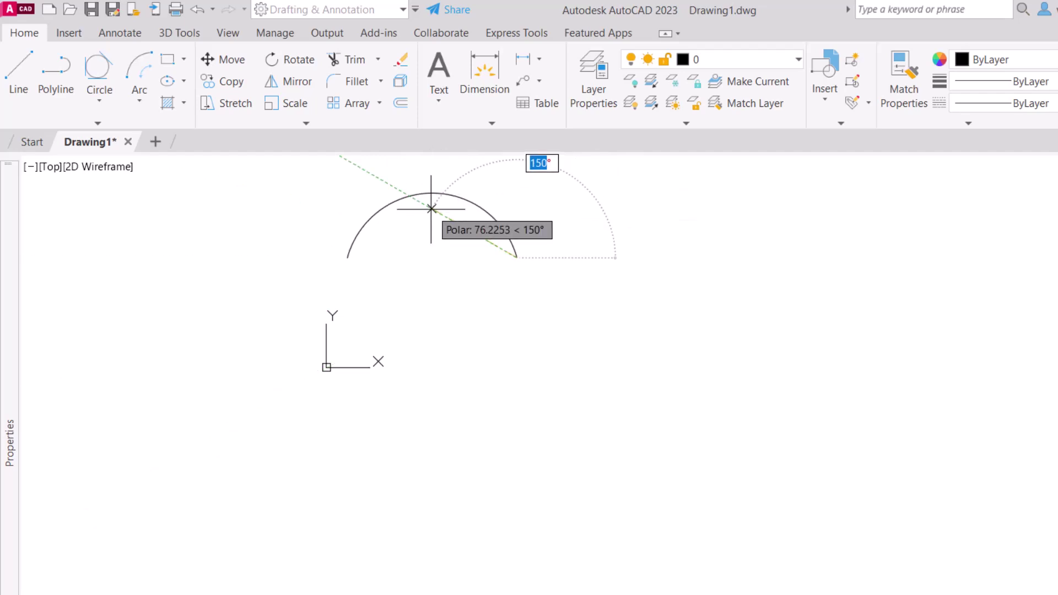
type("45")
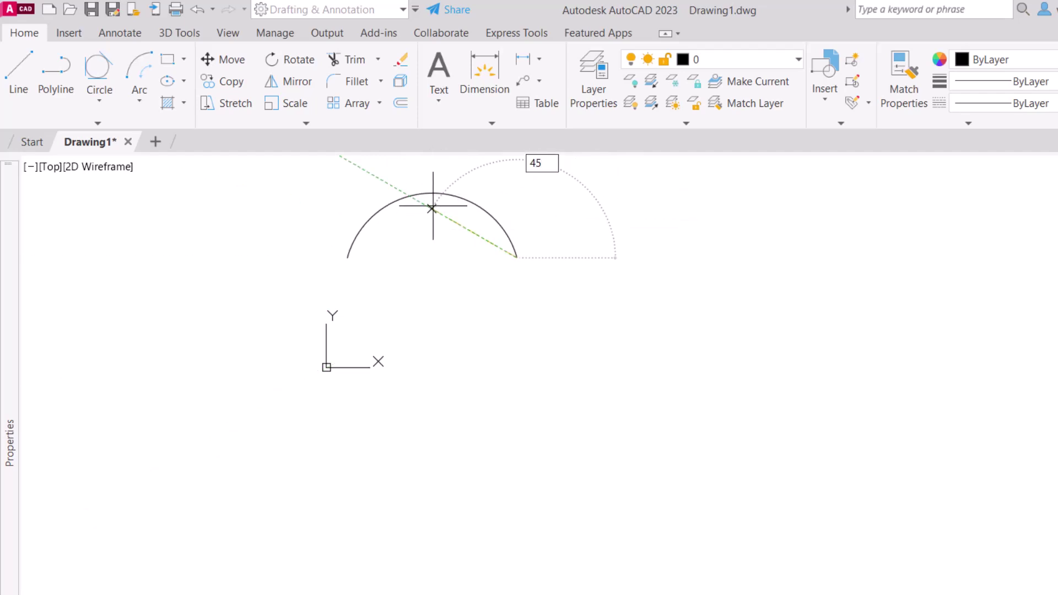
key("Return")
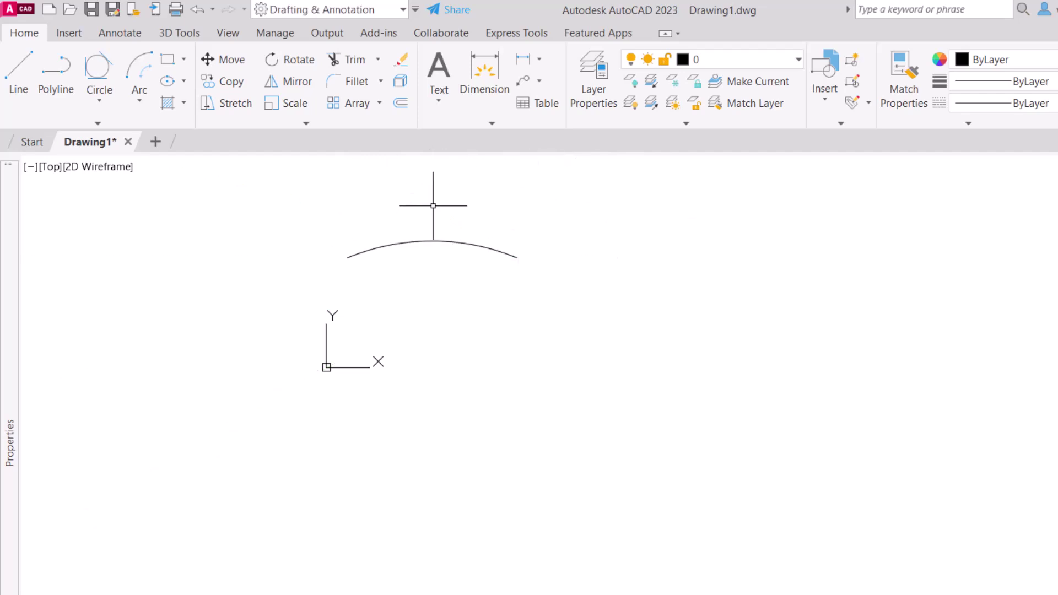
Step: Draw a Start, End, Direction arc from the existing arc's left endpoint to a point below and left of the origin, with the tangent aimed down to the right
left_click(419, 240)
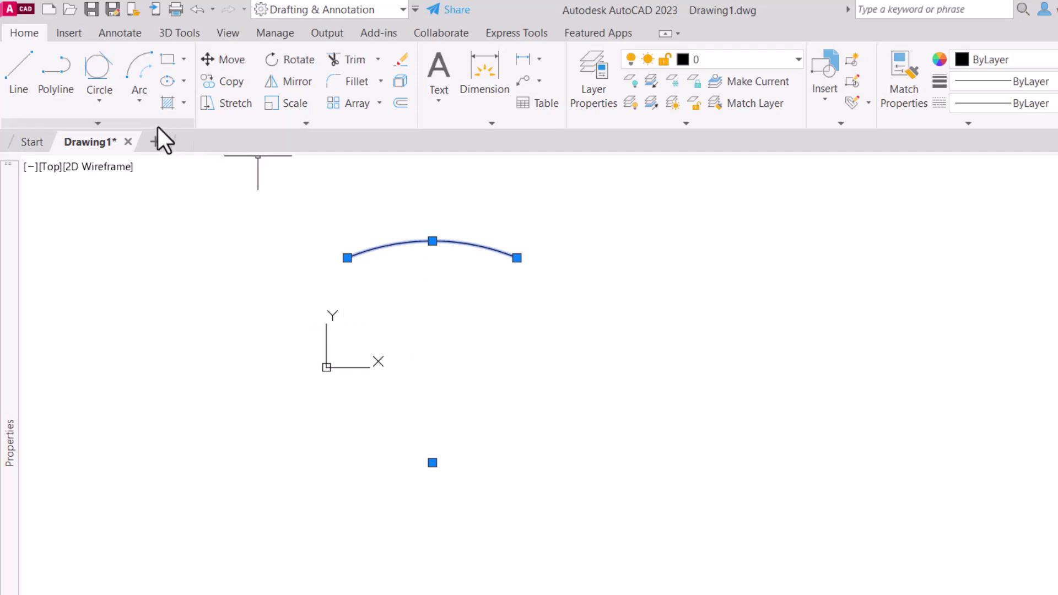
left_click(112, 103)
left_click(143, 106)
left_click(144, 106)
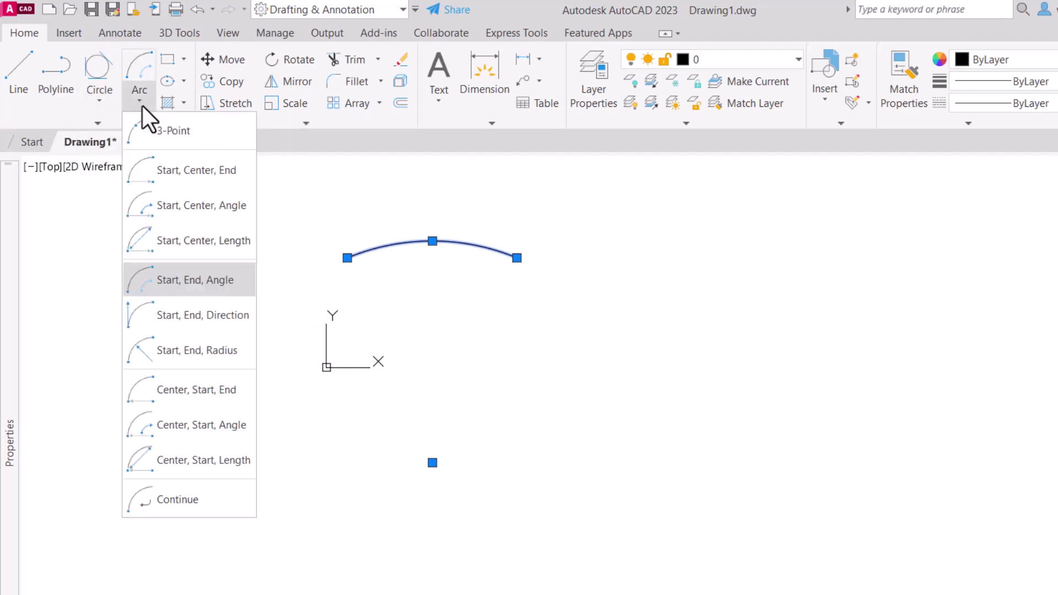
left_click(167, 315)
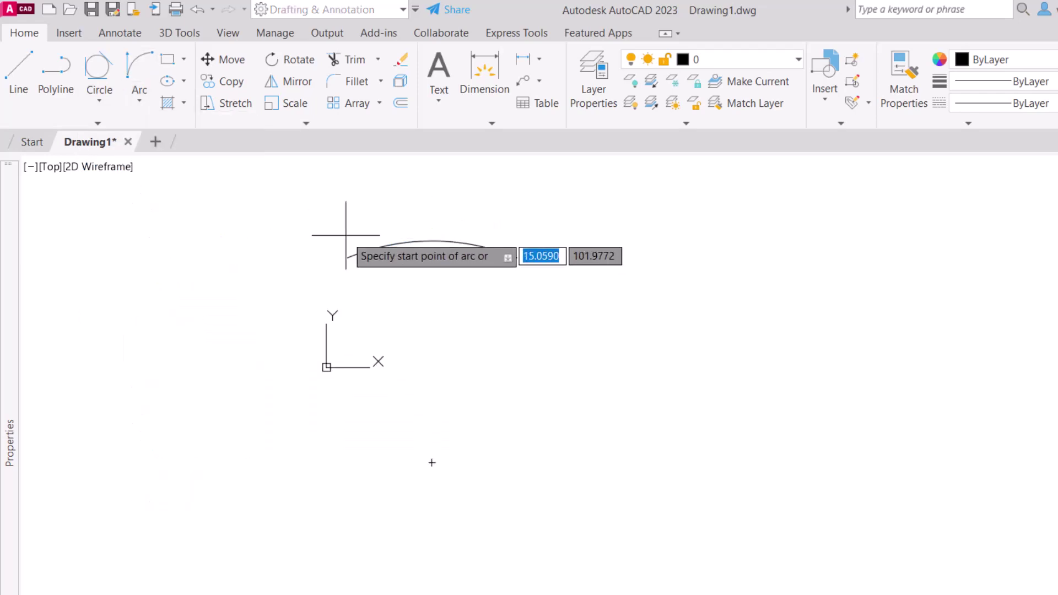
left_click(348, 257)
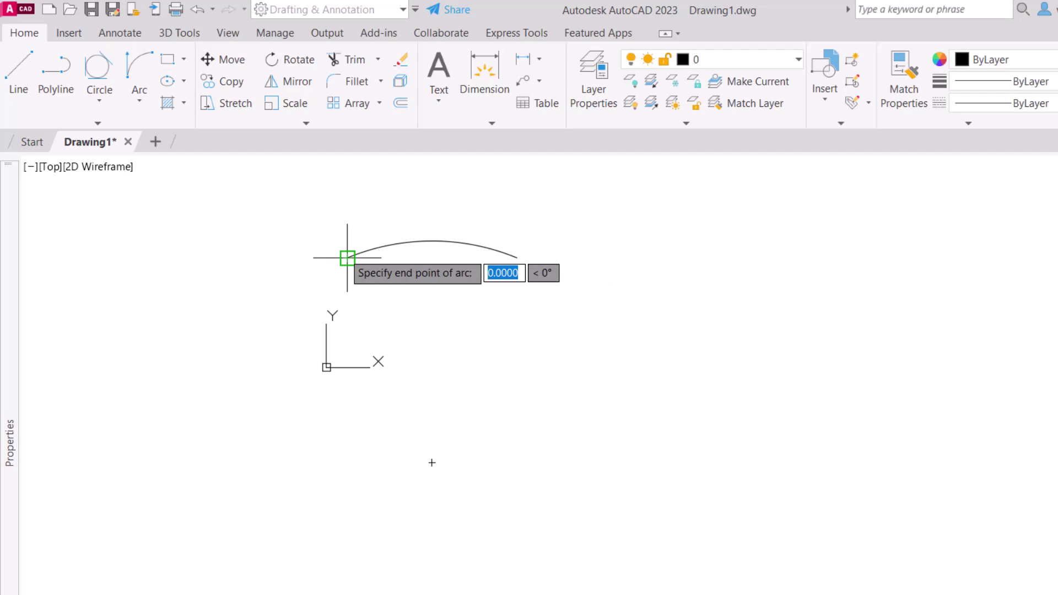
left_click(282, 407)
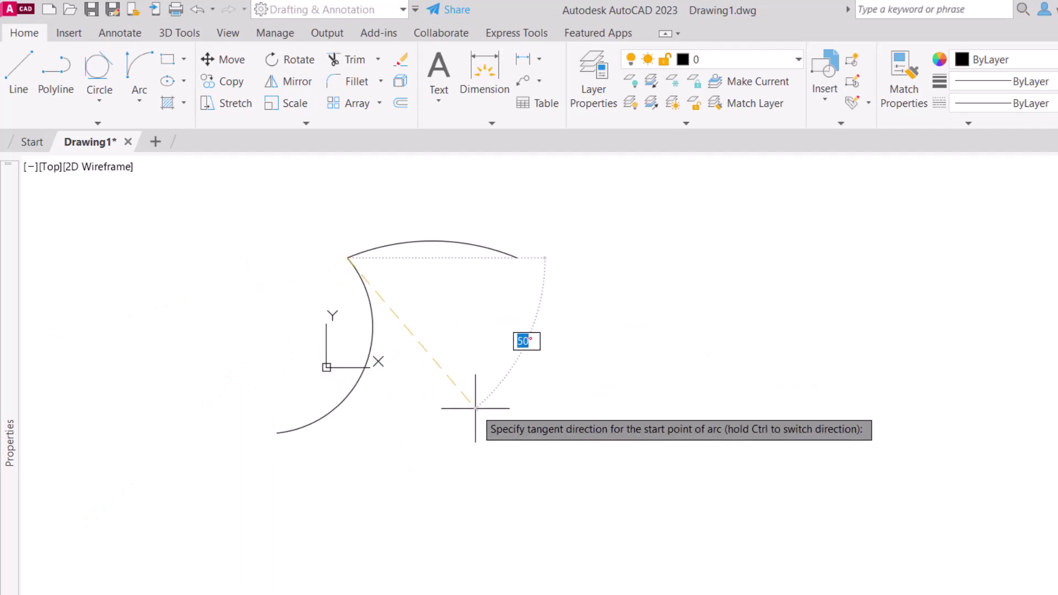
key("Escape")
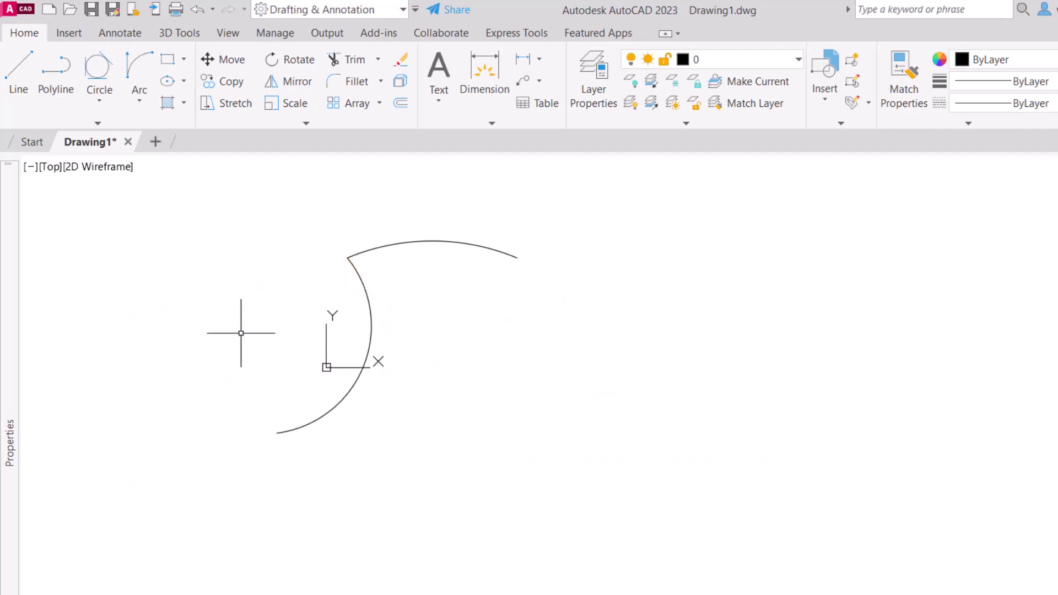
Step: Draw a Start, End, Radius arc between the top arc's left and right endpoints, bulging downward, setting the radius at the top arc's midpoint
left_click(146, 101)
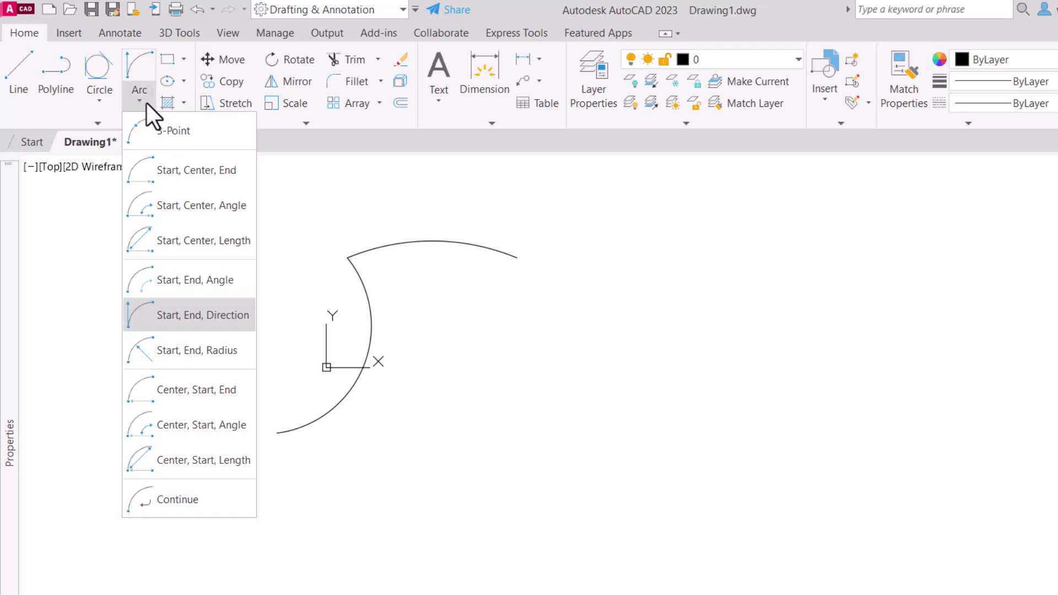
left_click(195, 352)
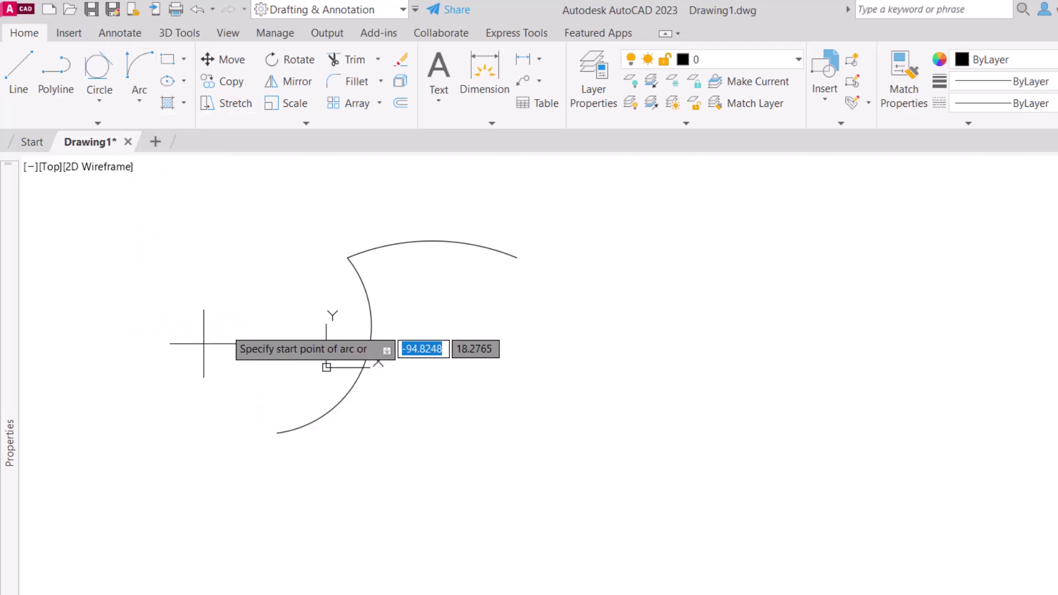
left_click(347, 257)
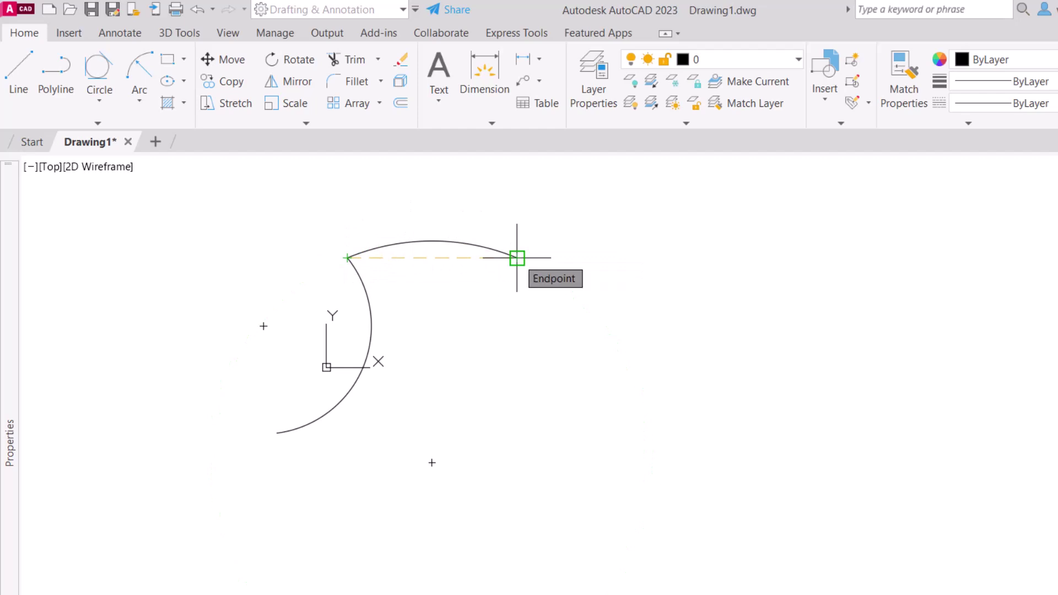
left_click(517, 257)
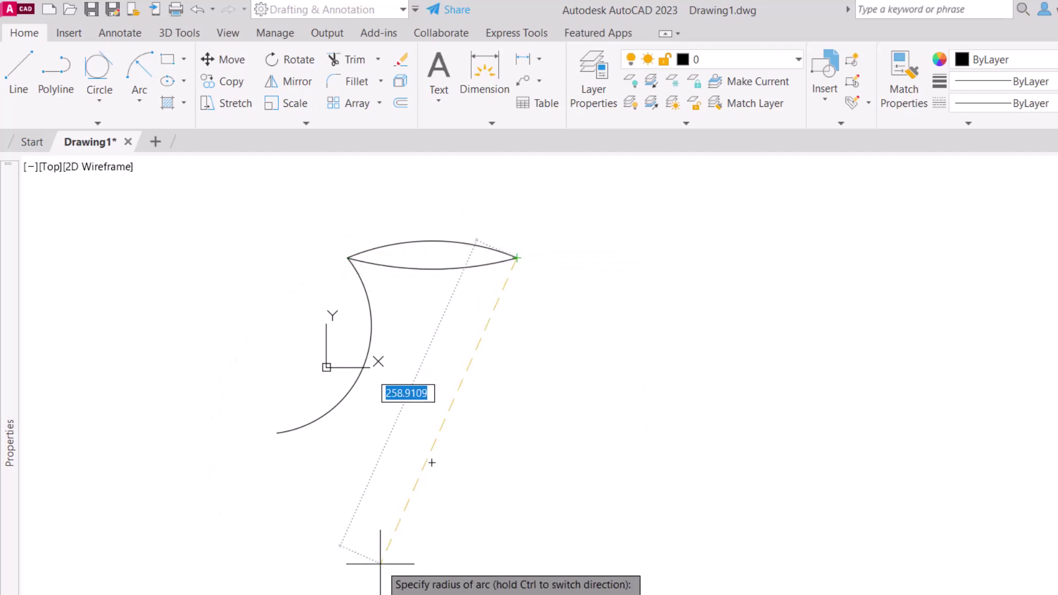
left_click(432, 241)
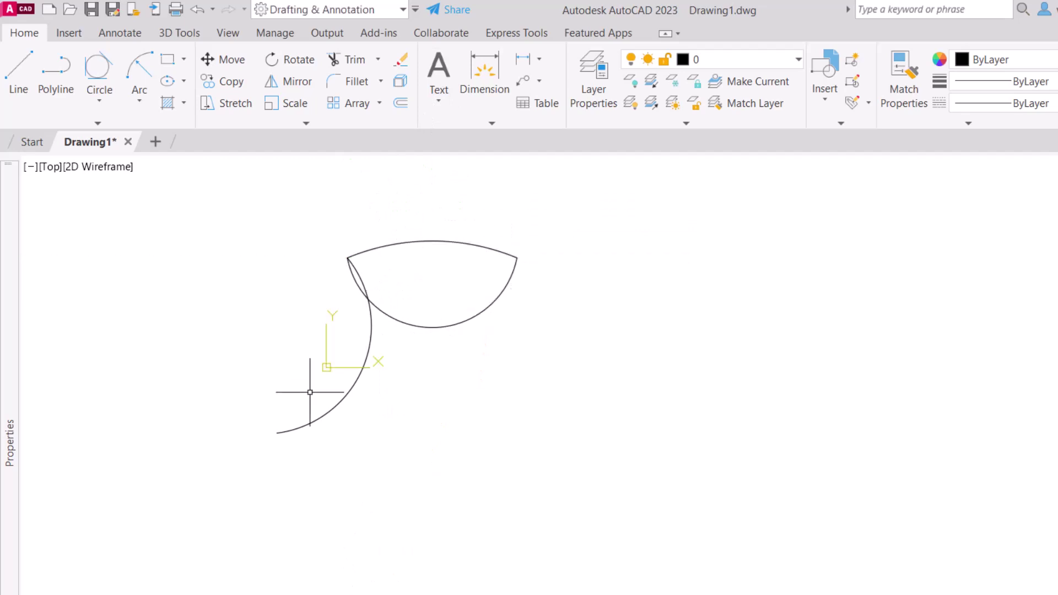
Step: Draw a Center, Start, End arc above the other arcs, centered on the top arc's midpoint and running from right to left
left_click(130, 99)
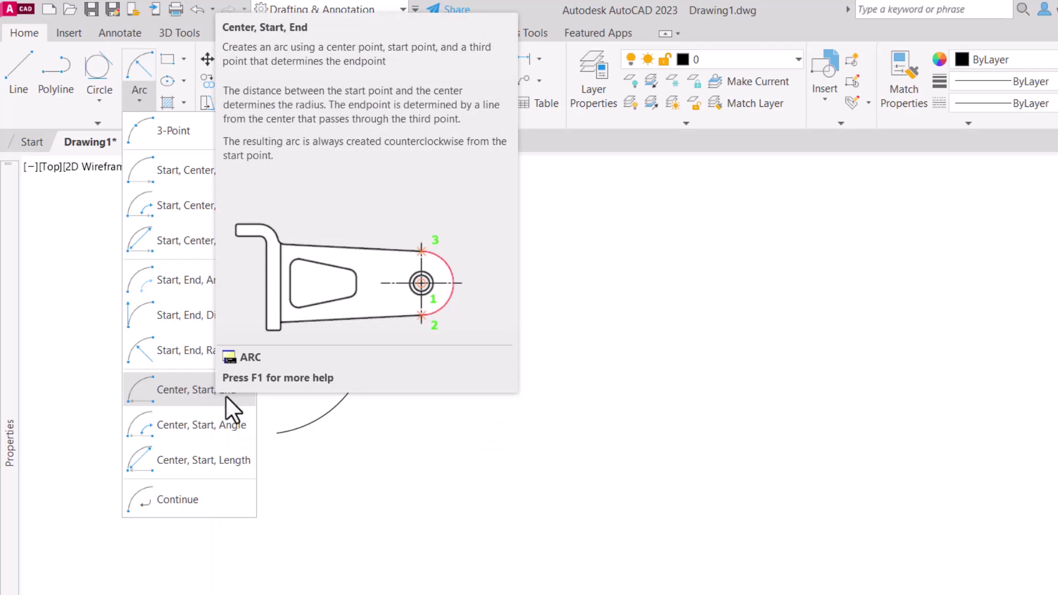
left_click(187, 385)
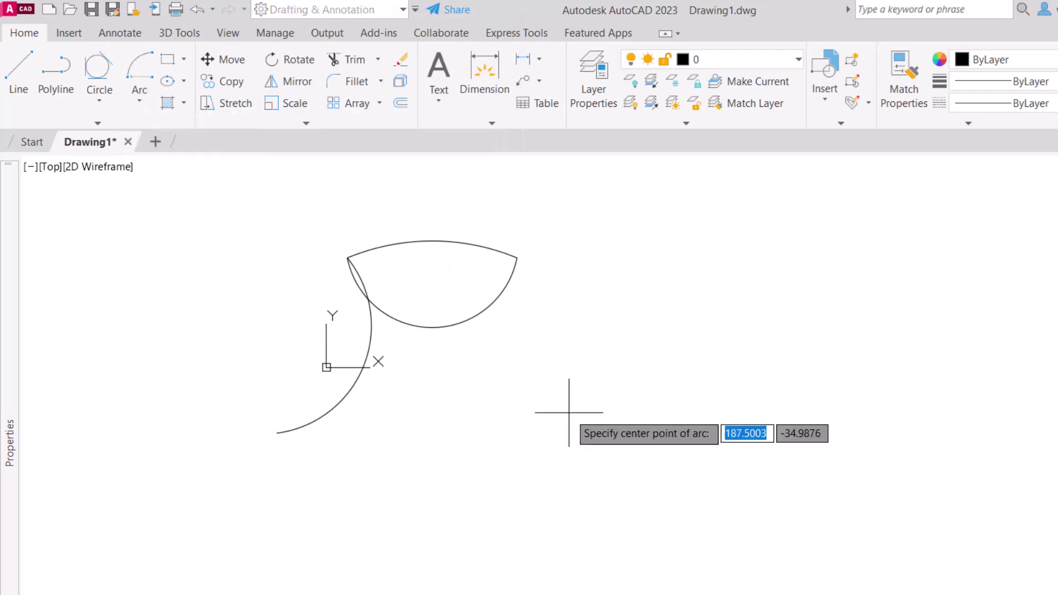
left_click(432, 239)
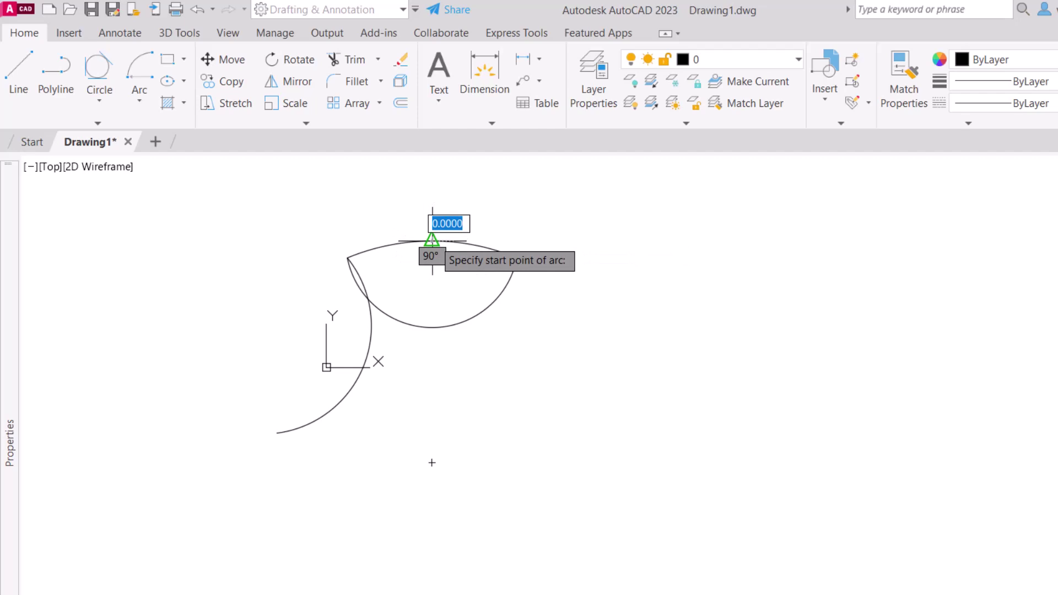
left_click(508, 206)
left_click(372, 200)
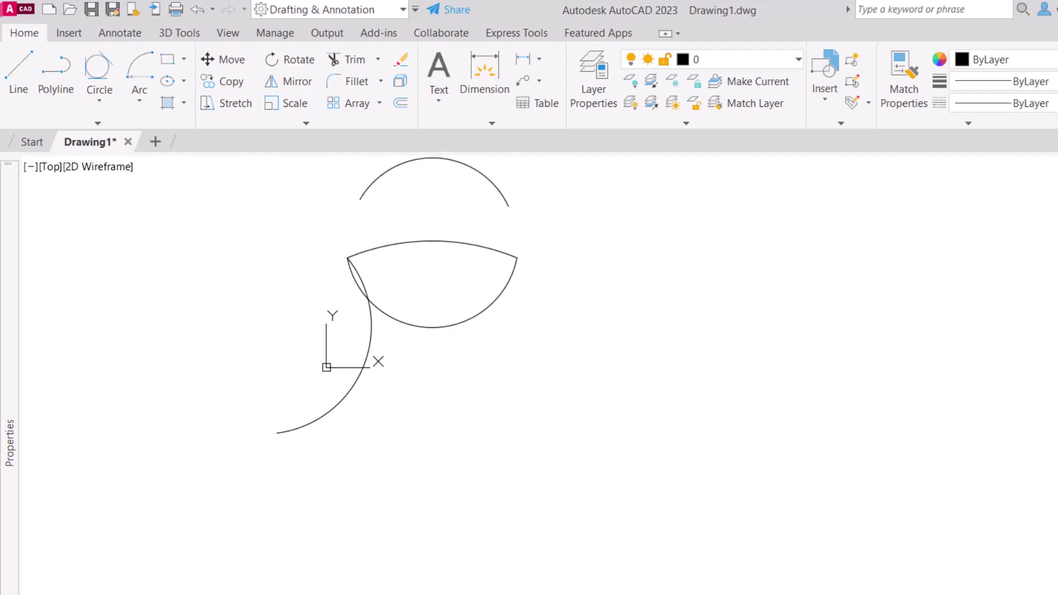
Step: Draw a Center, Start, Angle arc centered on the 45° arc's center, starting at the downward-bulging arc's midpoint, with a 120° included angle
left_click(138, 102)
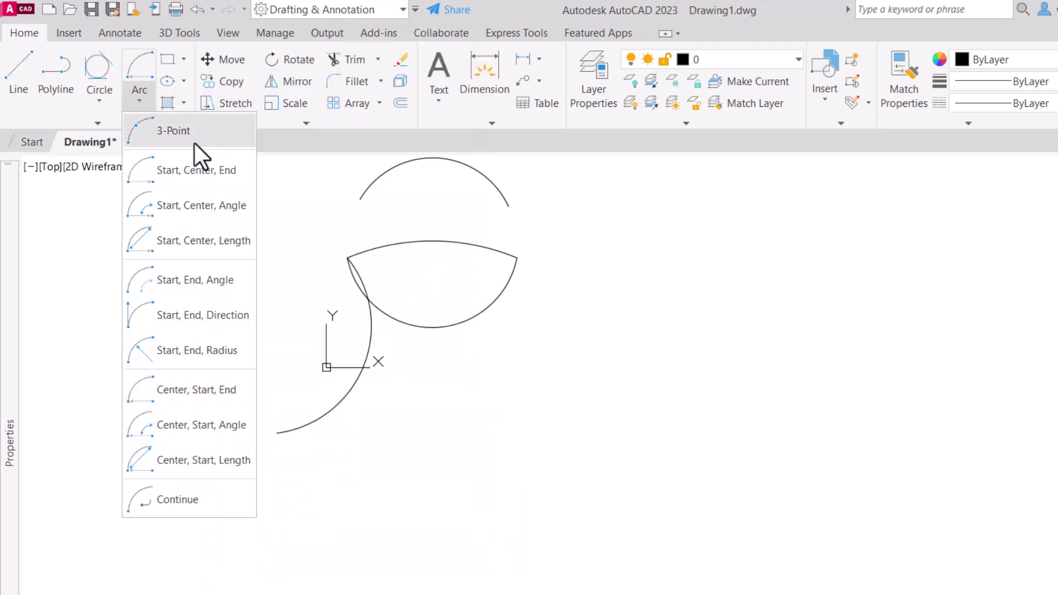
left_click(202, 425)
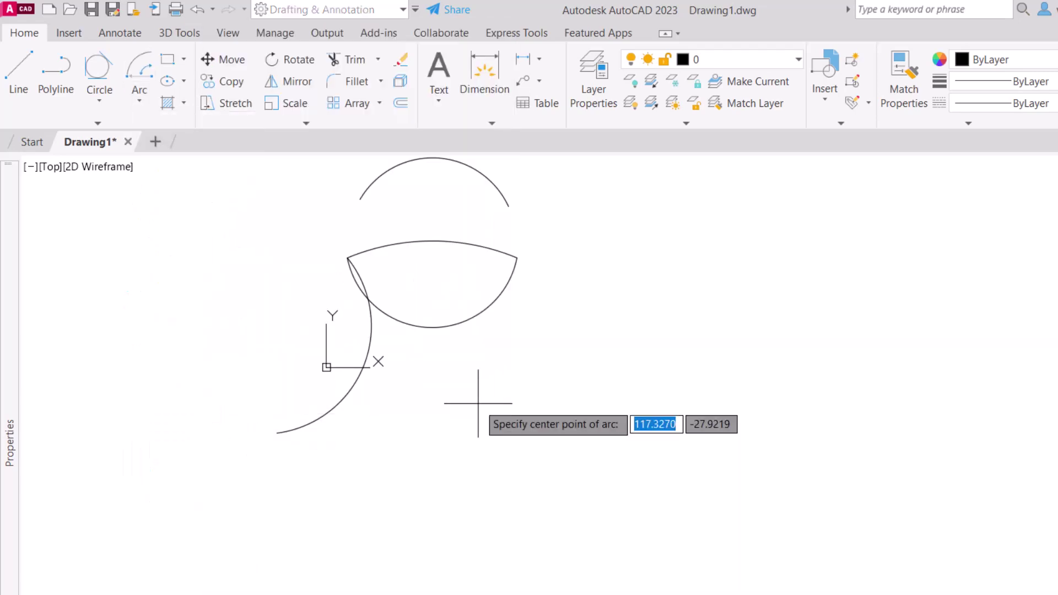
left_click(432, 462)
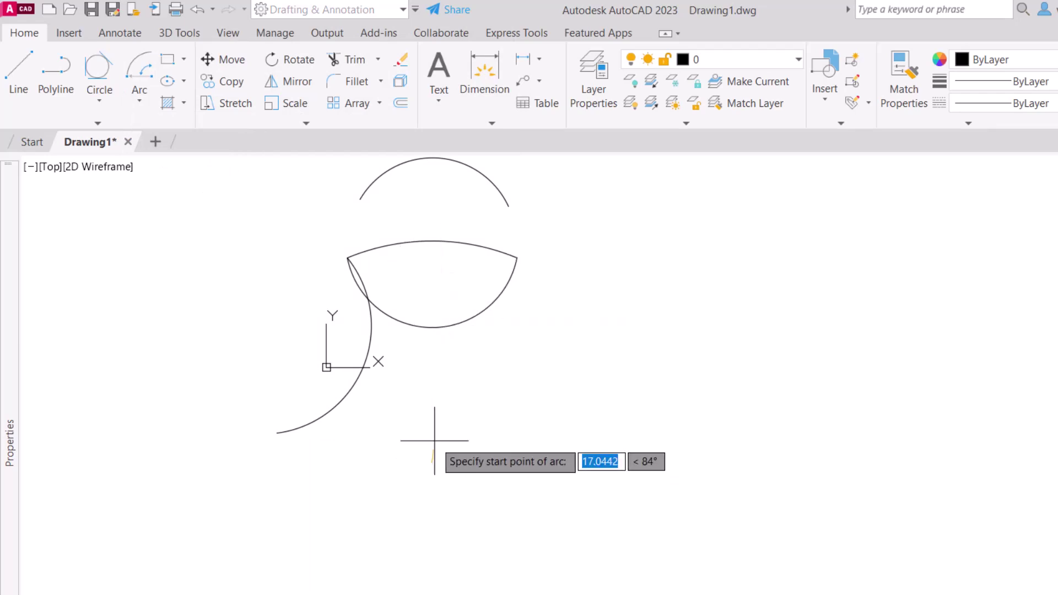
left_click(432, 327)
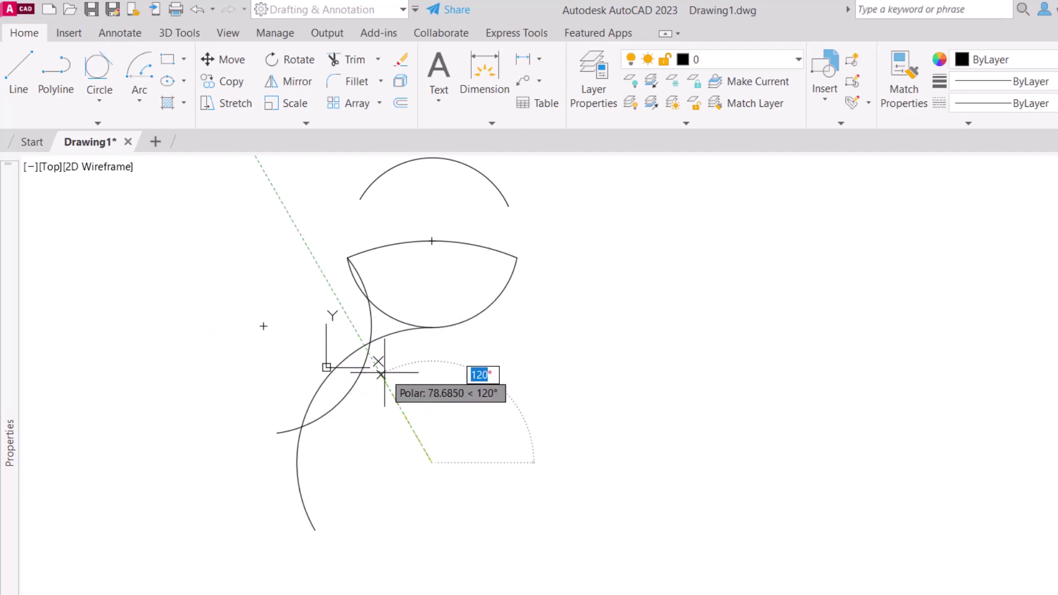
type("120")
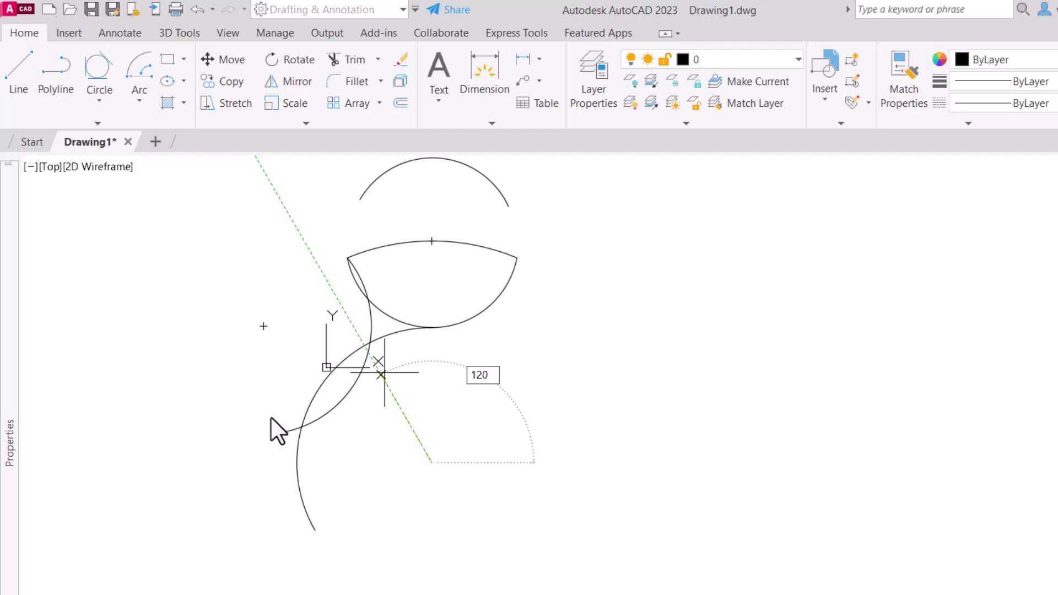
key("Return")
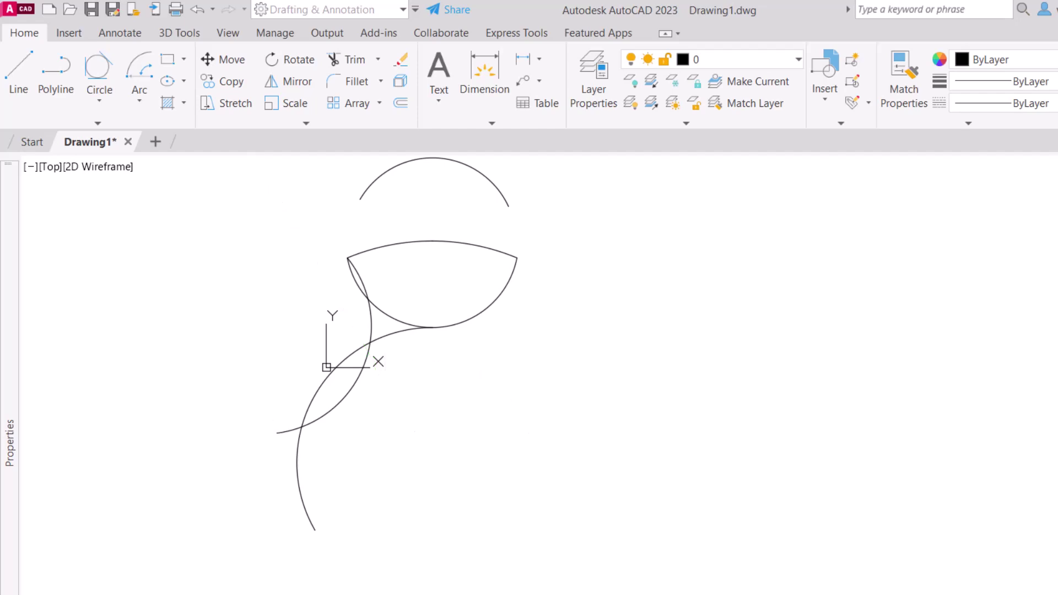
Step: Draw a Center, Start, Length arc centered on the downward-bulging arc's midpoint, starting at the 45° arc's center, with a freehand chord length
left_click(140, 100)
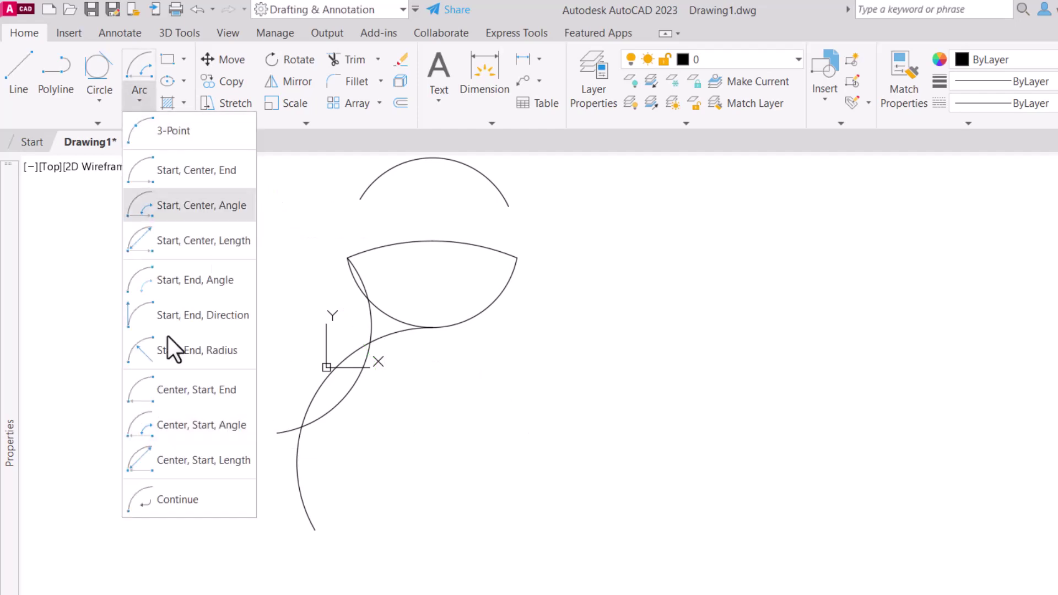
left_click(181, 465)
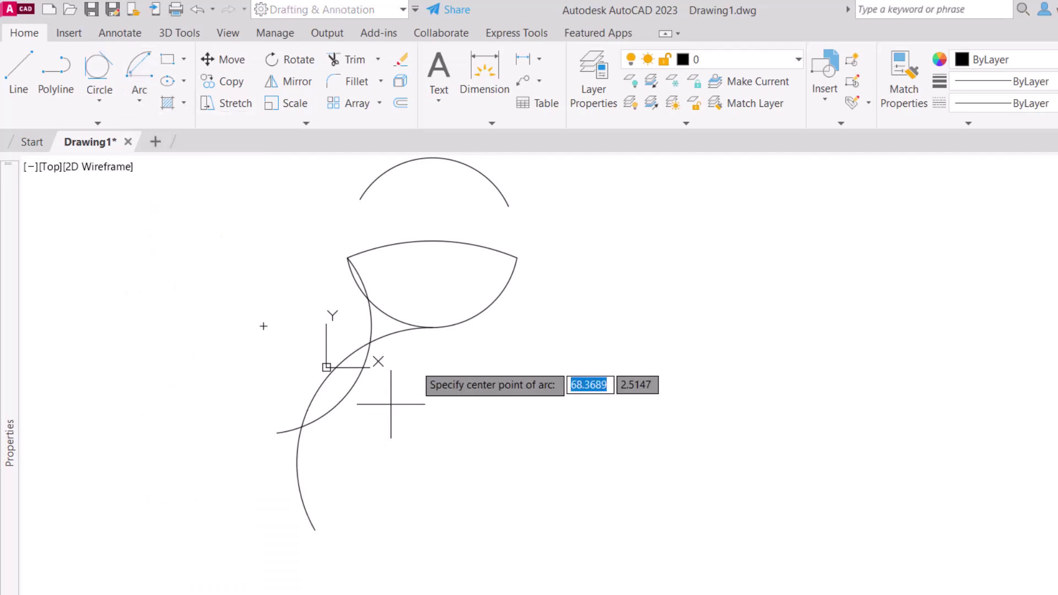
left_click(432, 328)
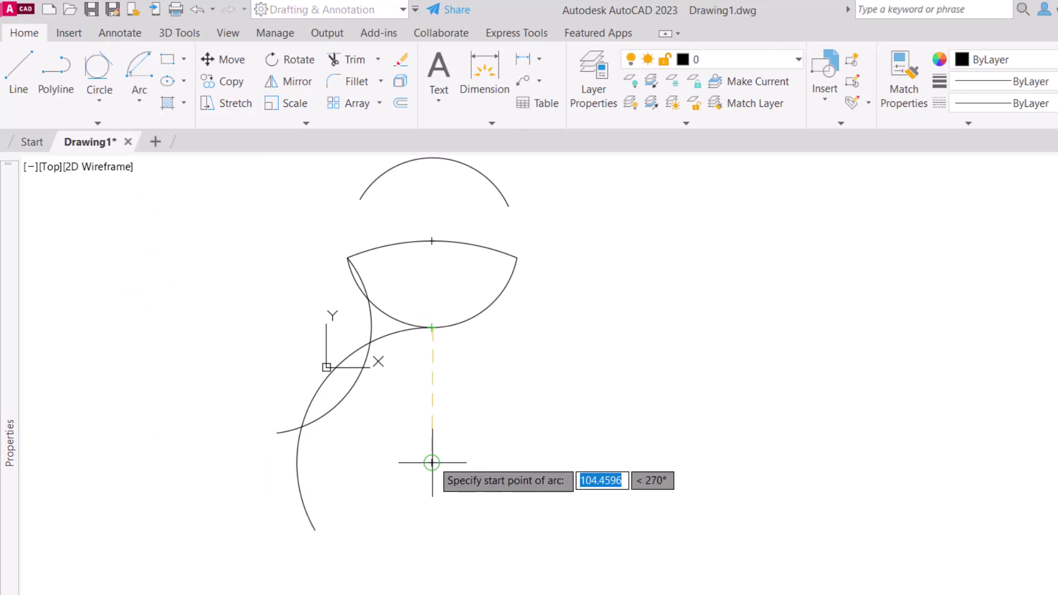
left_click(433, 463)
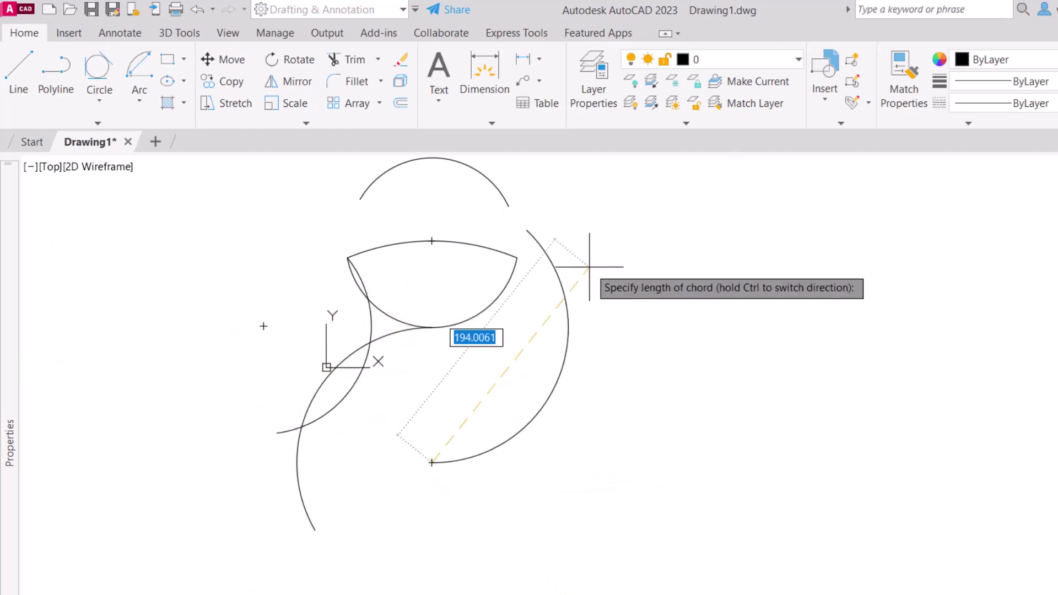
left_click(520, 385)
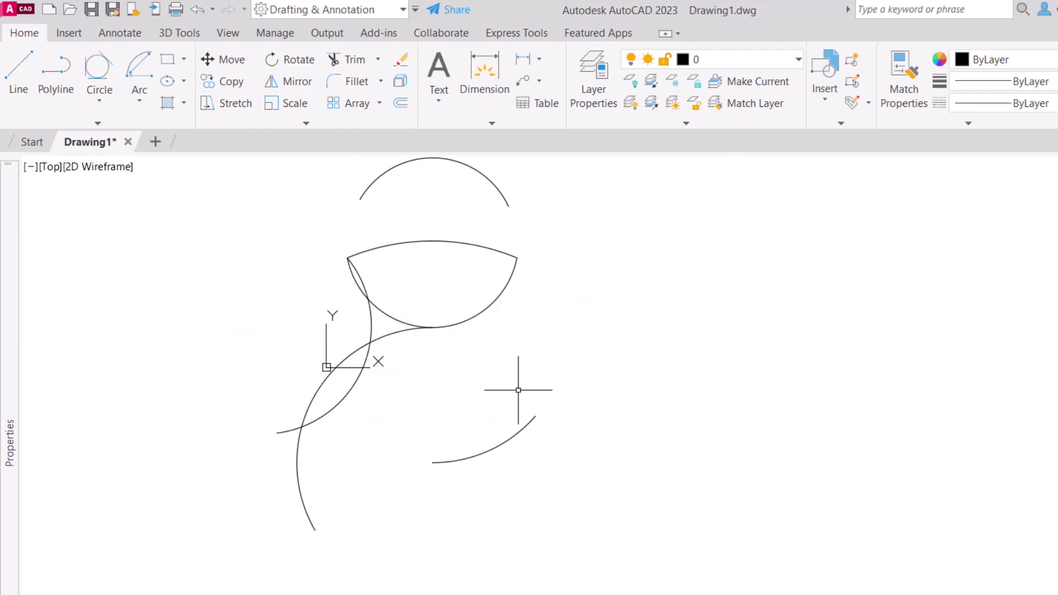
Step: Select all the arcs in the drawing and delete them
left_click(671, 543)
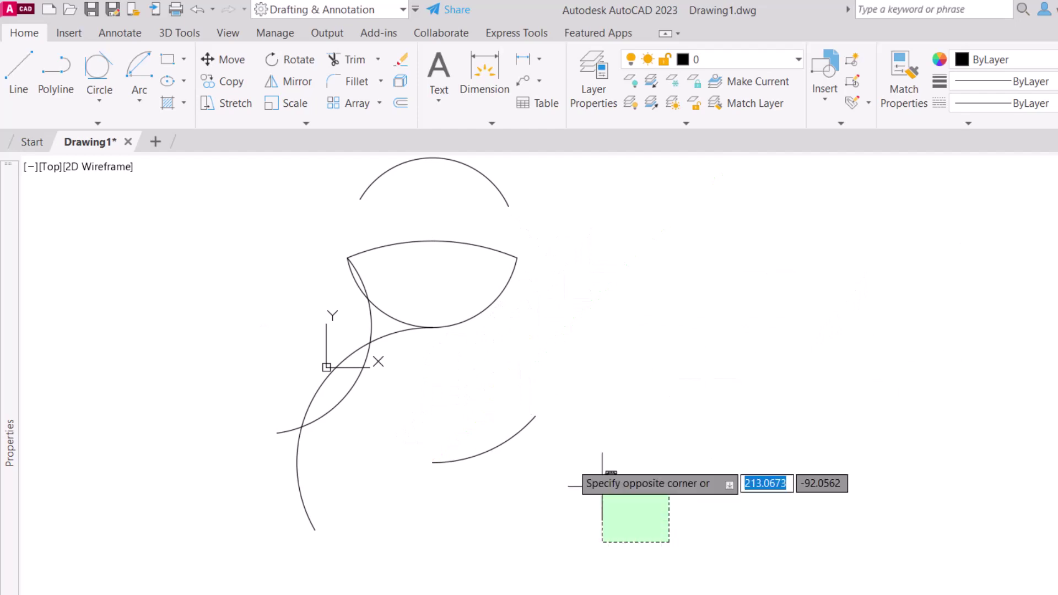
left_click(257, 158)
key("Delete")
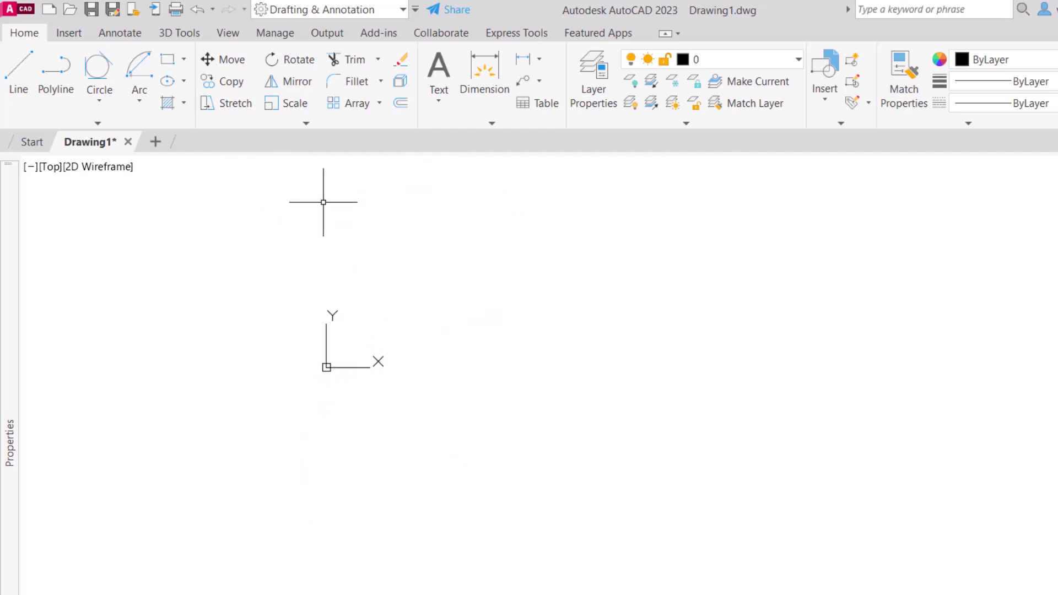
Step: Try to draw a Continue arc tangent to the end of the last drawn arc
left_click(139, 101)
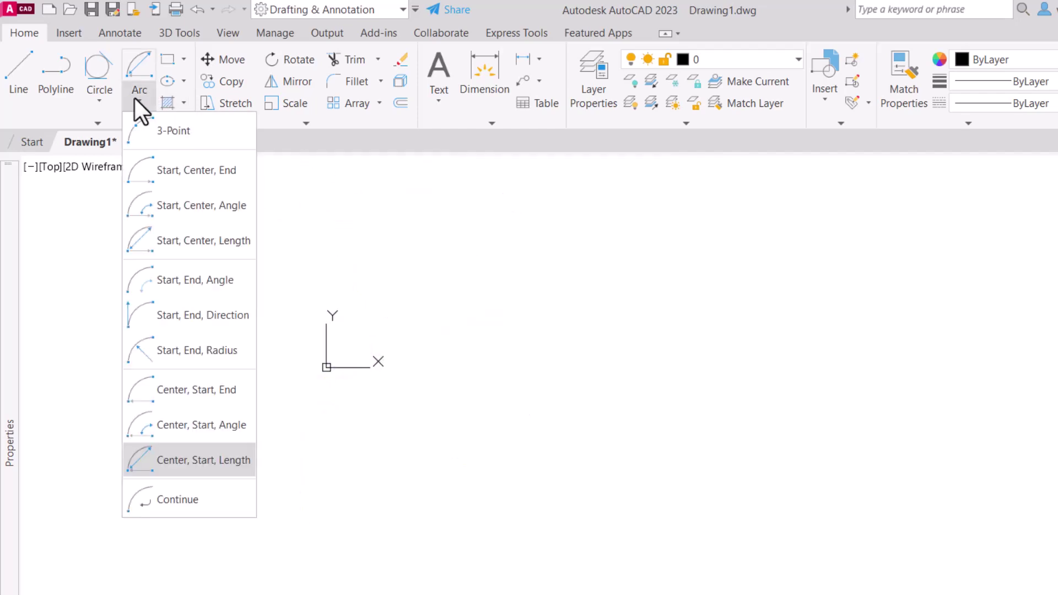
left_click(169, 501)
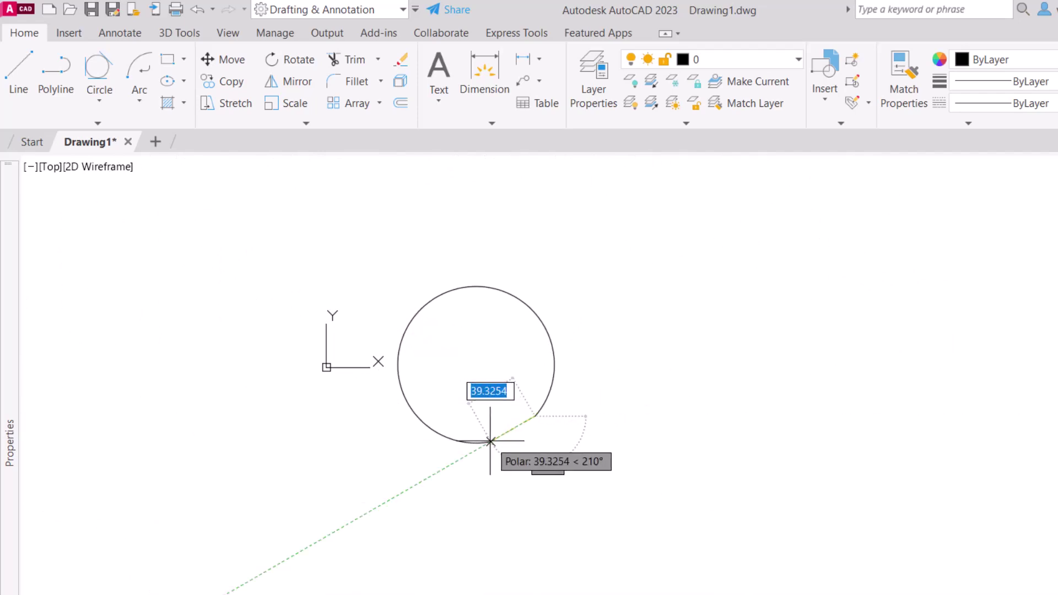
key("Escape")
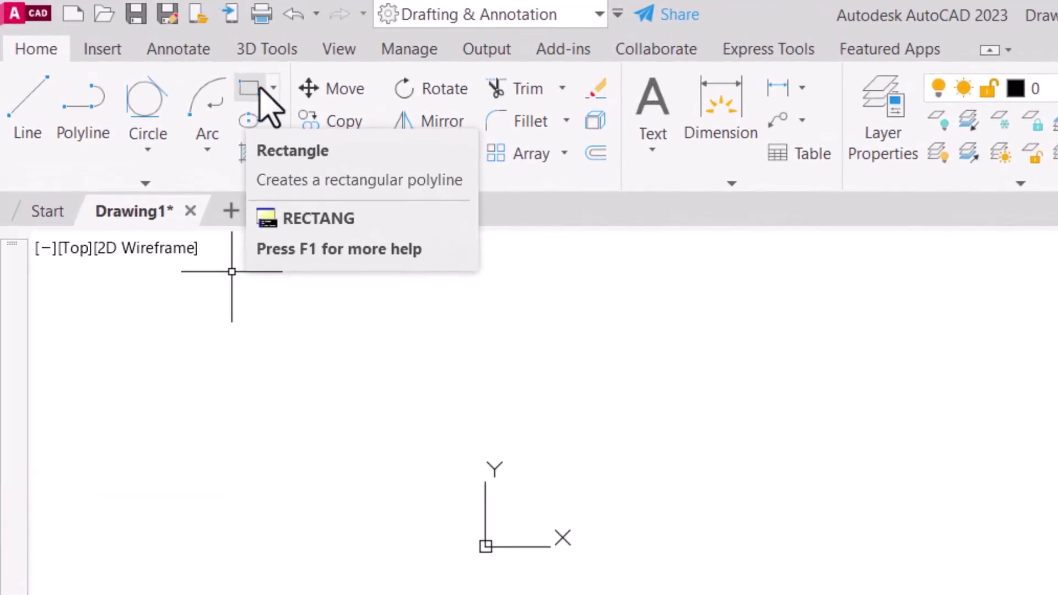
Step: Draw a 50 by 20 rectangle rotated 45°, starting from a freehand corner below and to the right of the origin
left_click(273, 91)
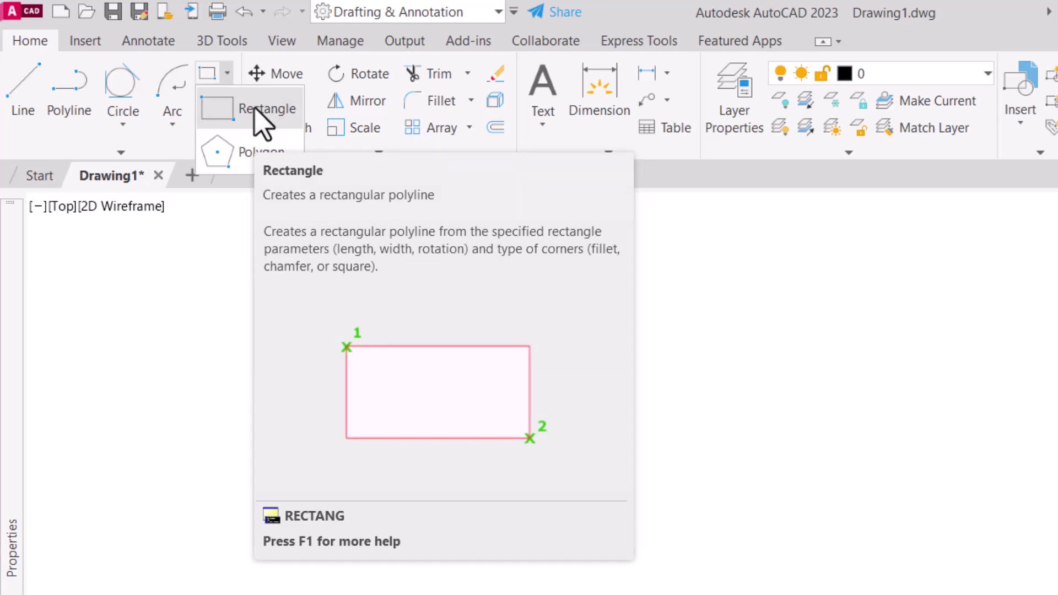
left_click(257, 113)
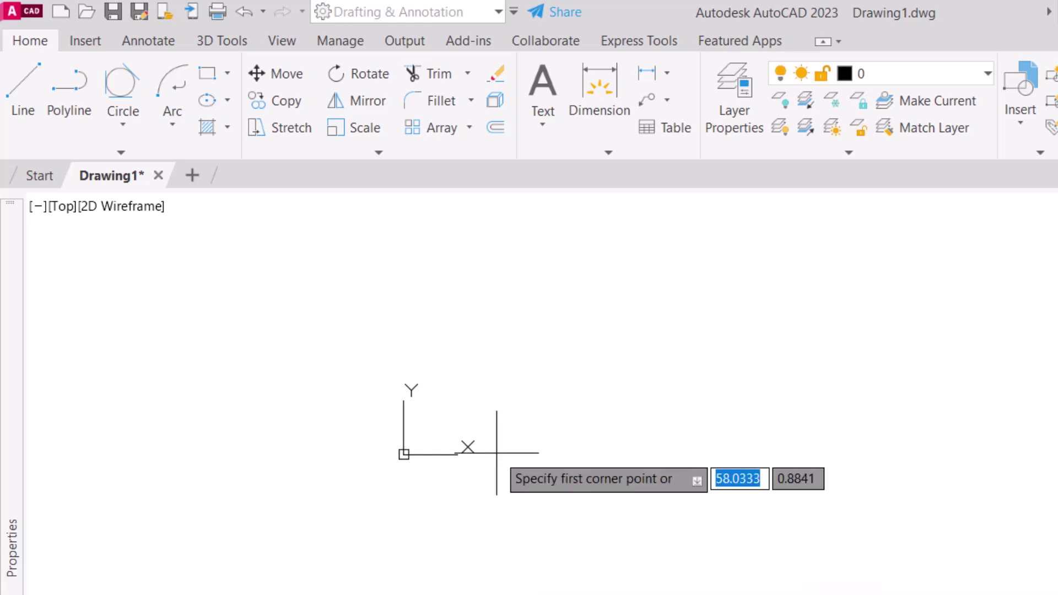
left_click(536, 529)
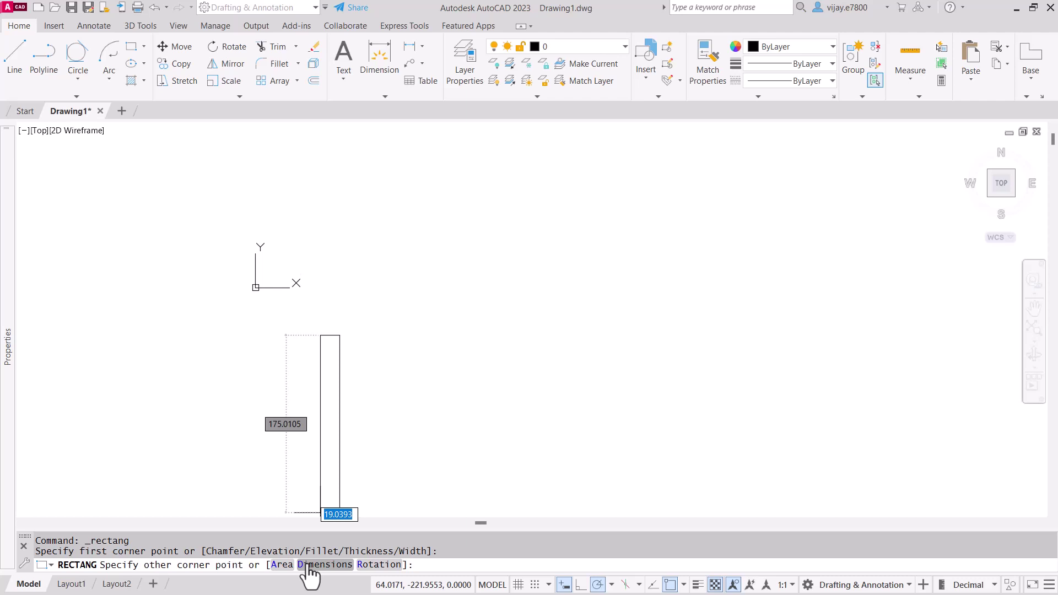
left_click(375, 565)
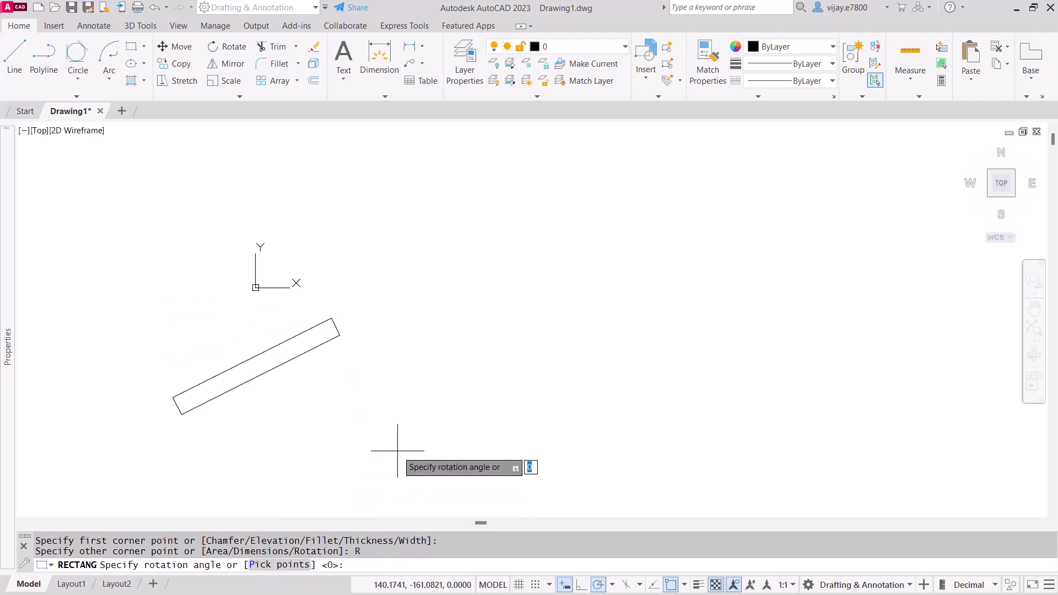
type("45")
key("Return")
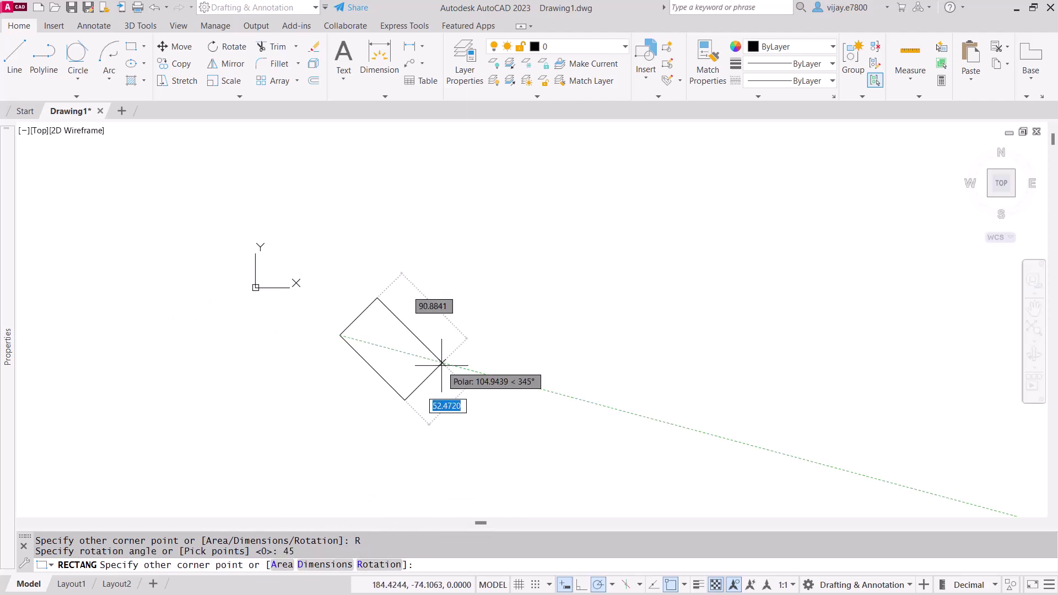
left_click(317, 565)
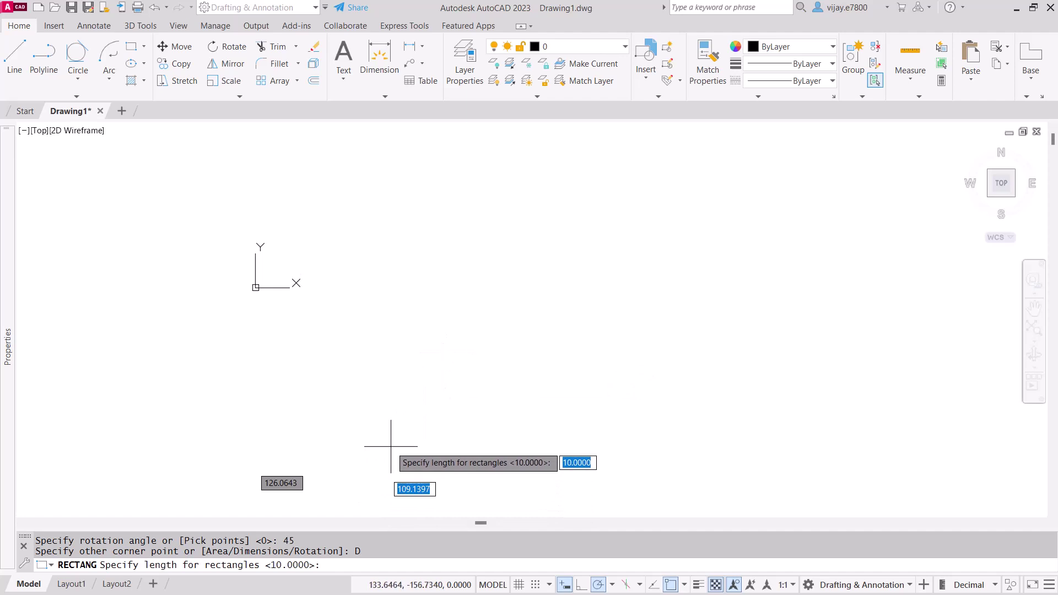
key("Return")
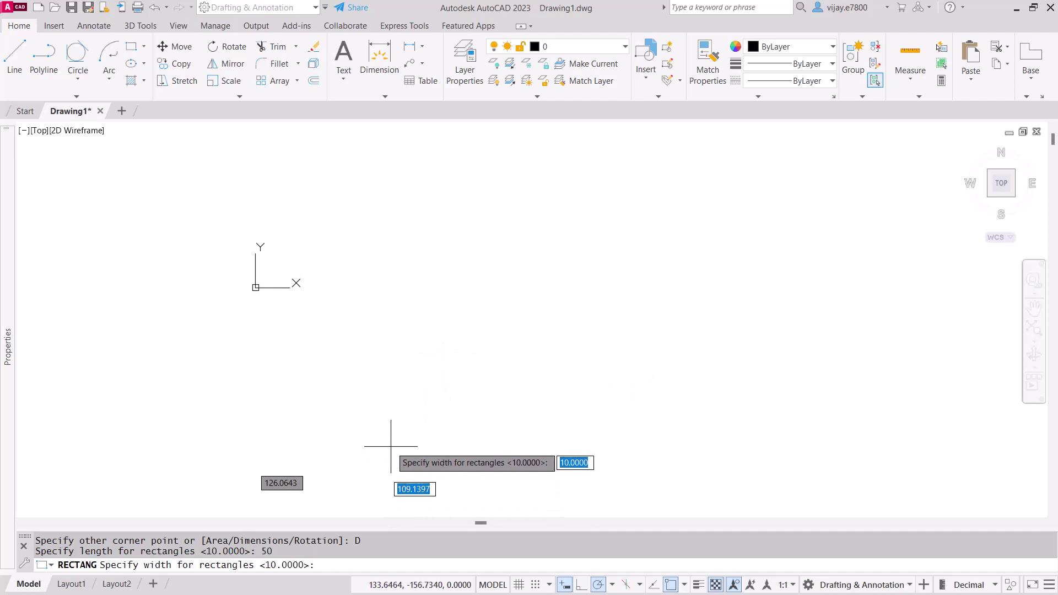
type("20")
key("Return")
middle_click_drag(440, 332, 371, 317)
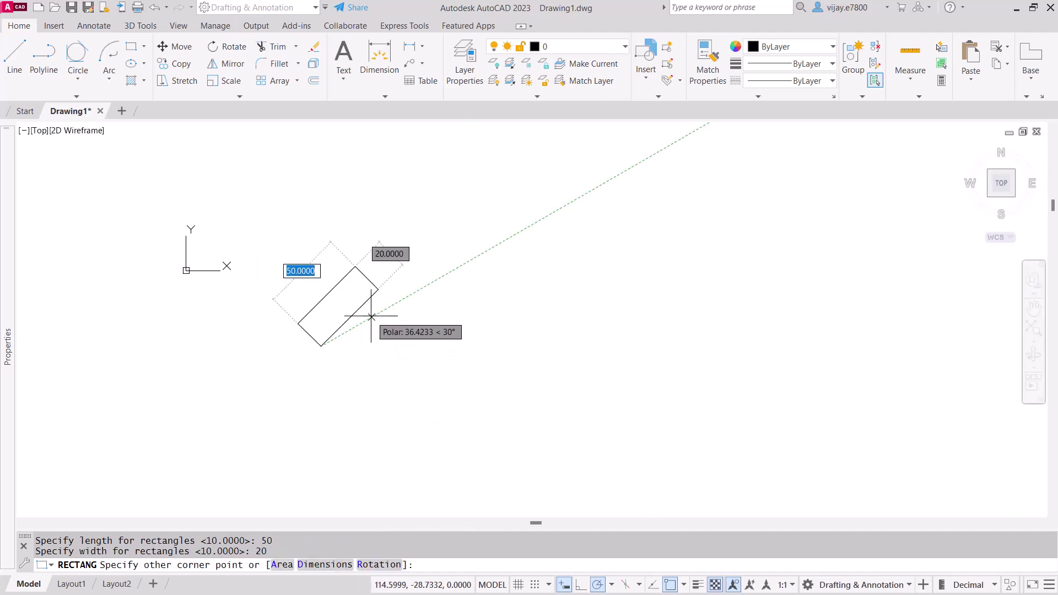
left_click(418, 343)
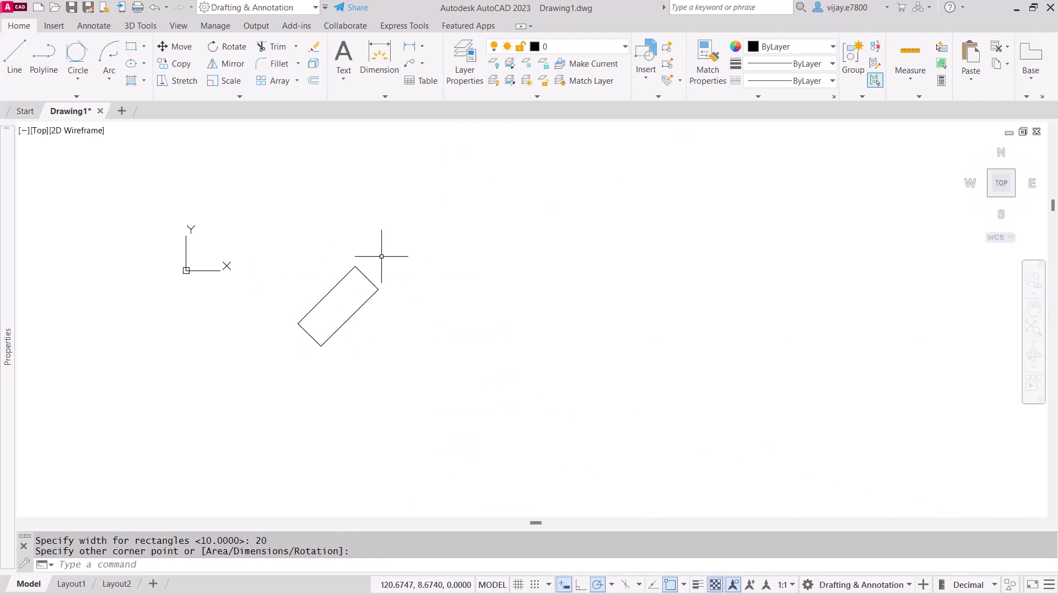
left_click(144, 46)
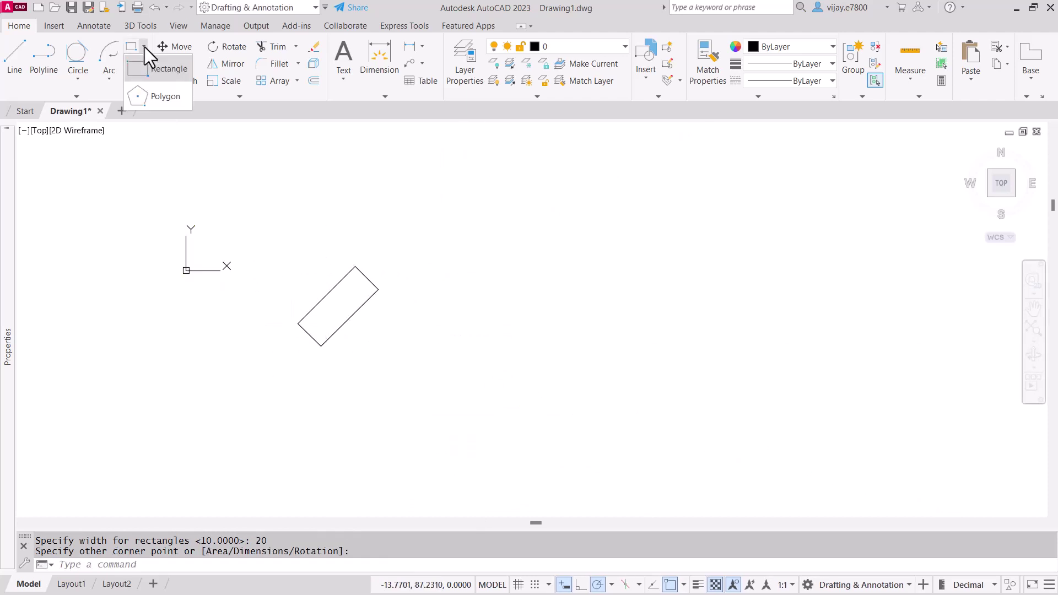
left_click(153, 90)
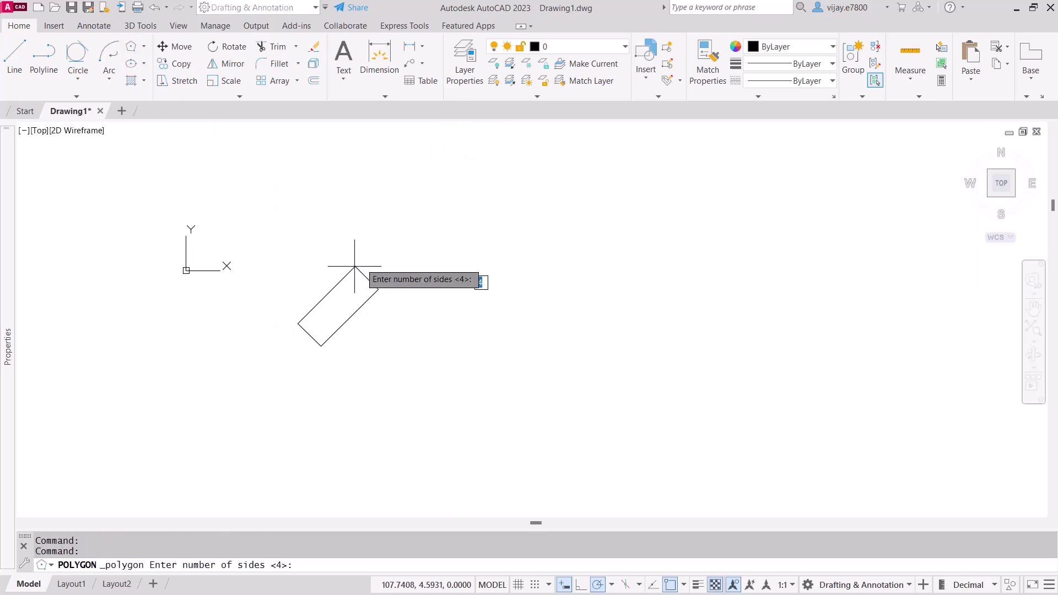
type("5")
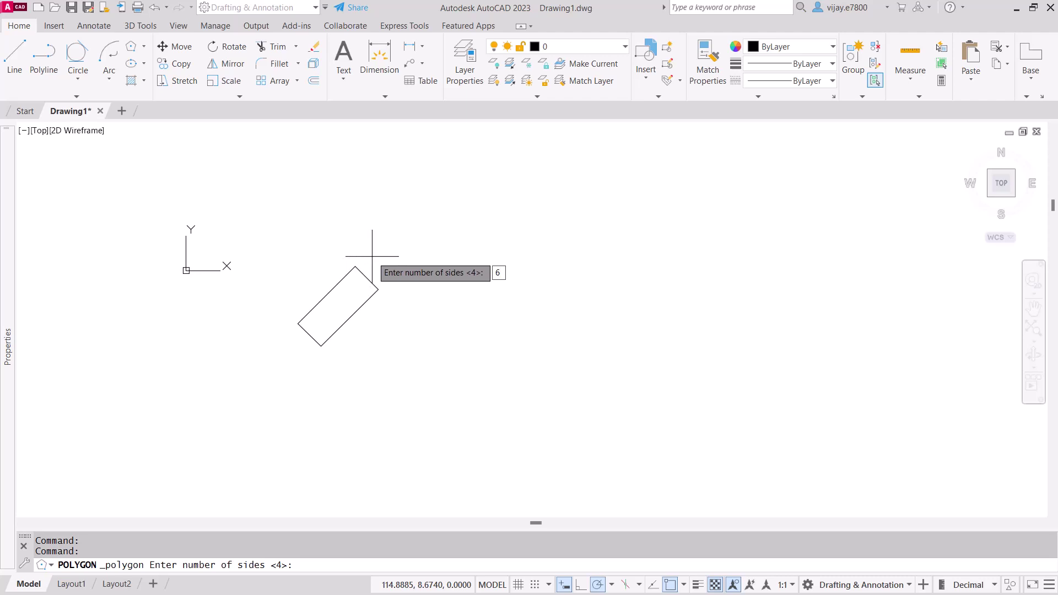
key("Return")
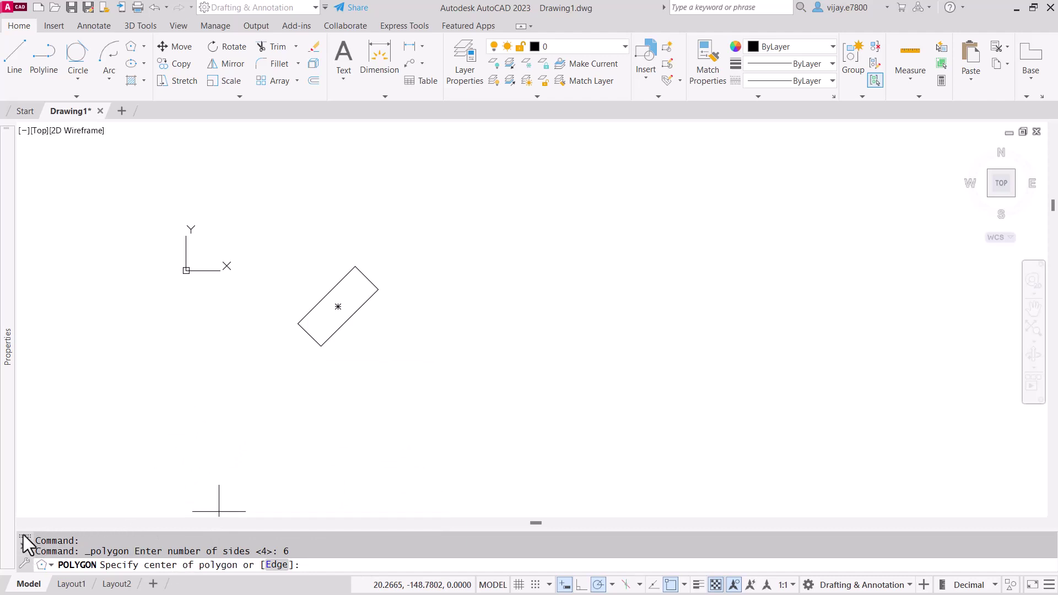
Step: Undock the command line and float it over the drawing area just below the ribbon
mouse_move(24, 537)
left_mouse_down()
mouse_move(31, 209)
mouse_move(61, 113)
mouse_move(55, 123)
left_mouse_up()
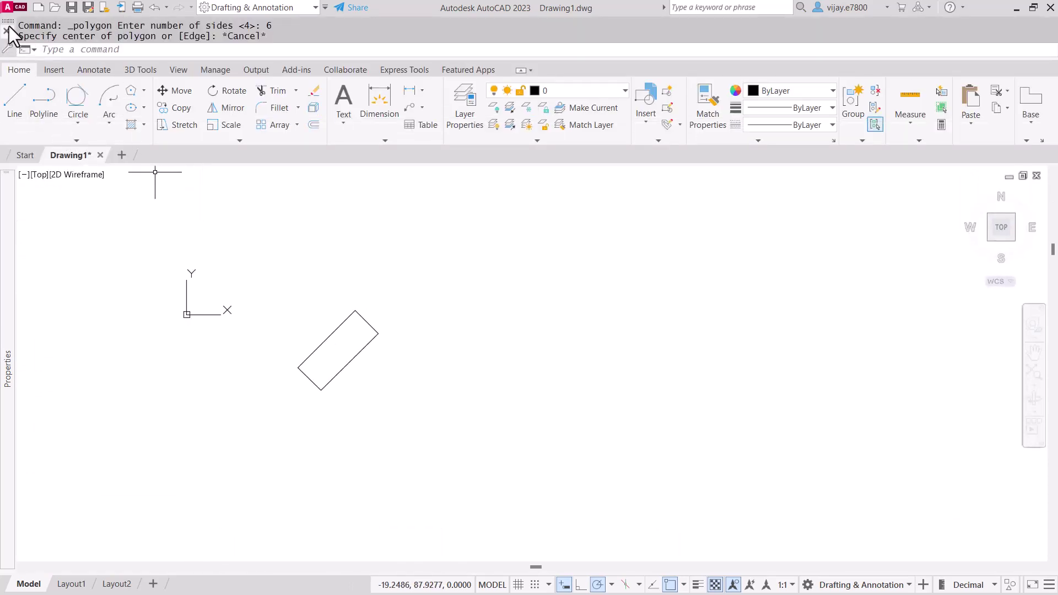
left_click_drag(9, 27, 28, 131)
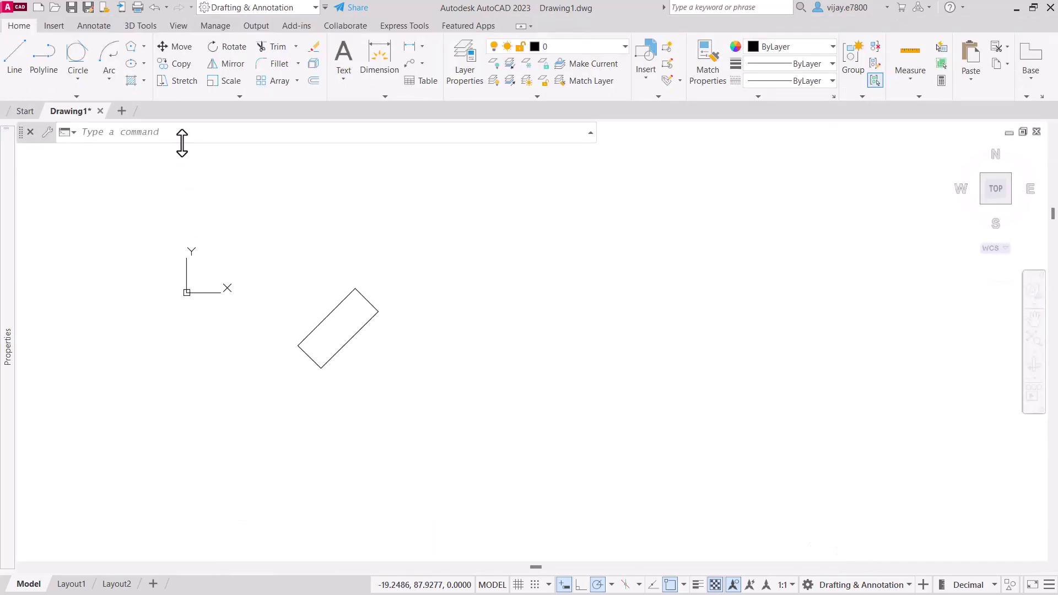
Step: Draw a six-sided polygon centered on the rotated rectangle, inscribed in a circle of radius about 54 at 45°
left_click(130, 47)
key("Return")
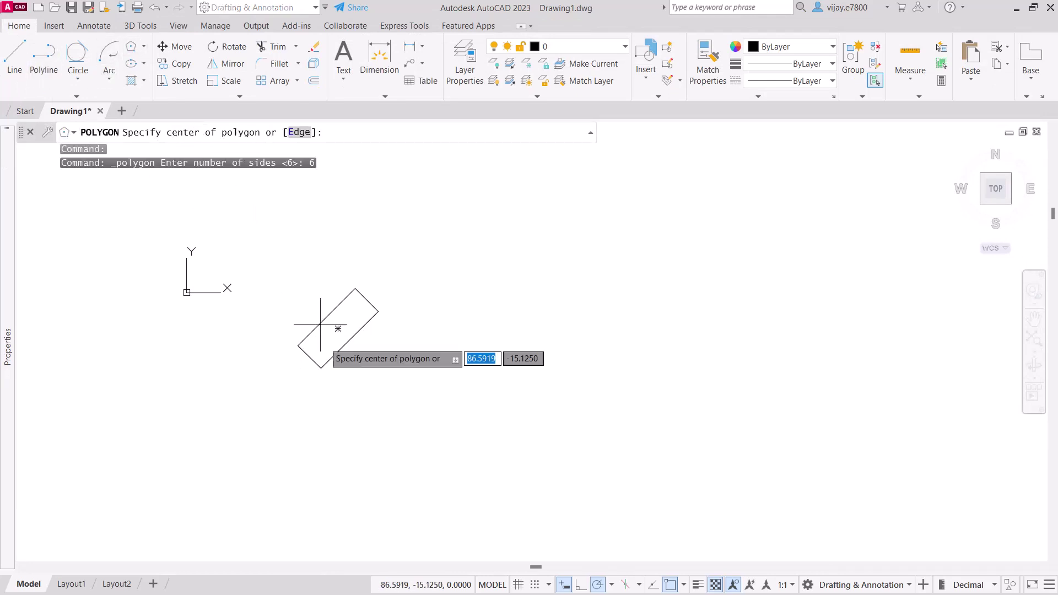
left_click(338, 327)
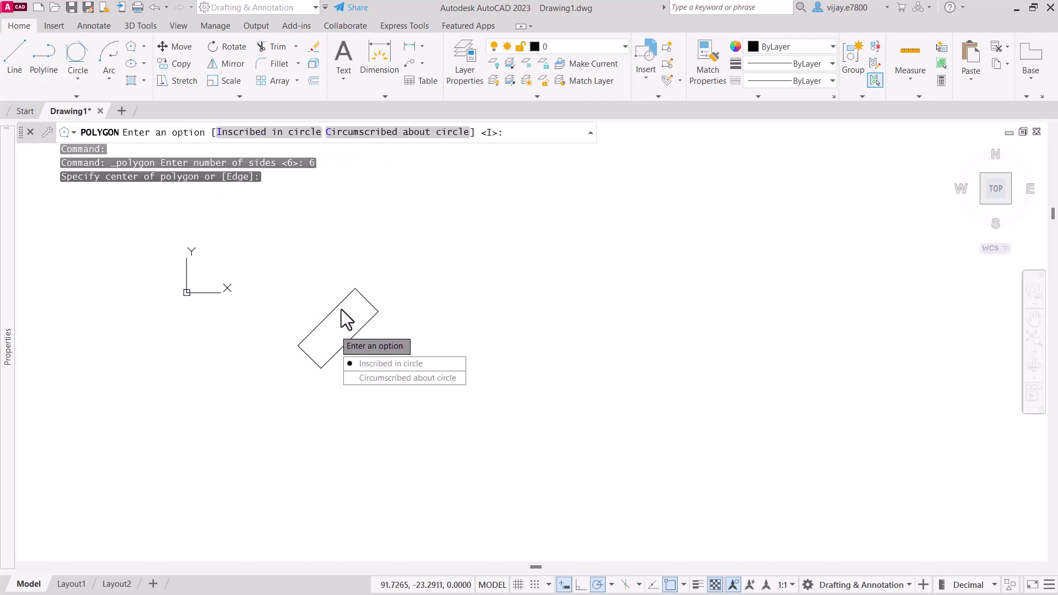
left_click(382, 363)
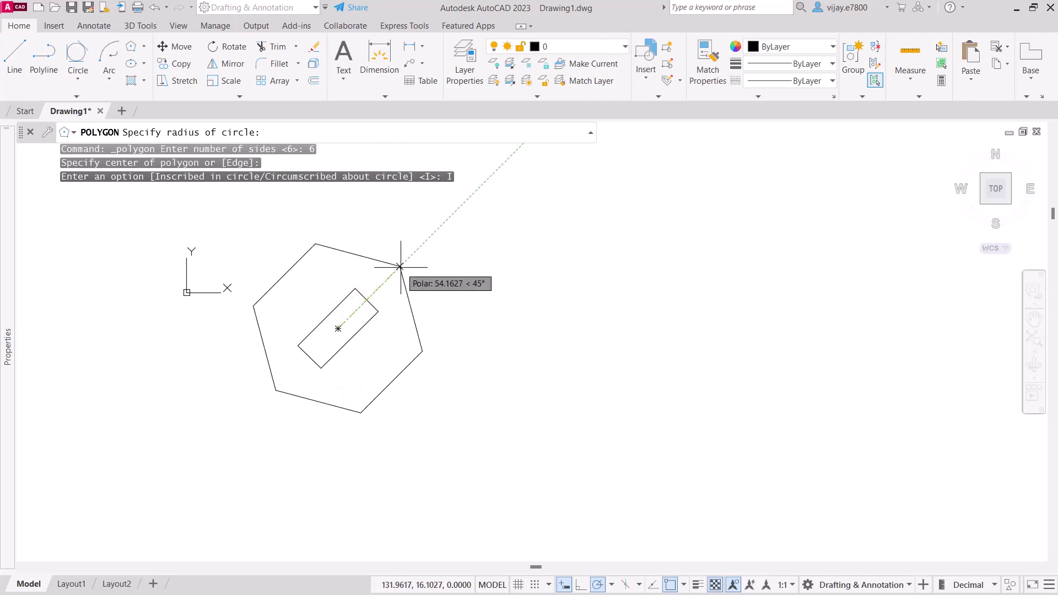
left_click(400, 267)
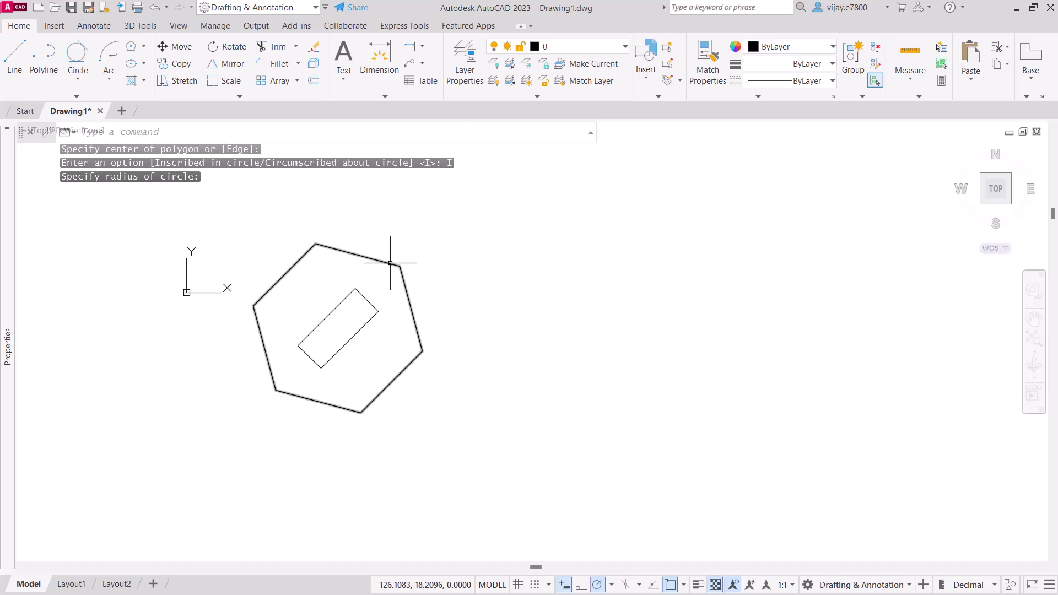
Step: Draw a six-sided polygon circumscribed about a circle, centered on the rectangle, with its radius reaching the inscribed hexagon's upper-right vertex
left_click(133, 43)
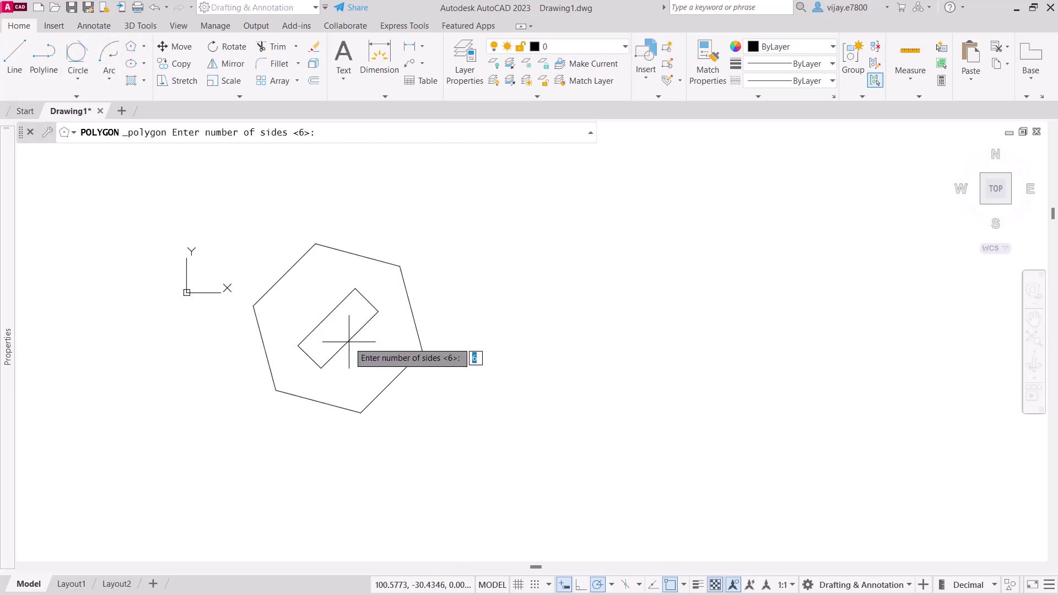
key("Return")
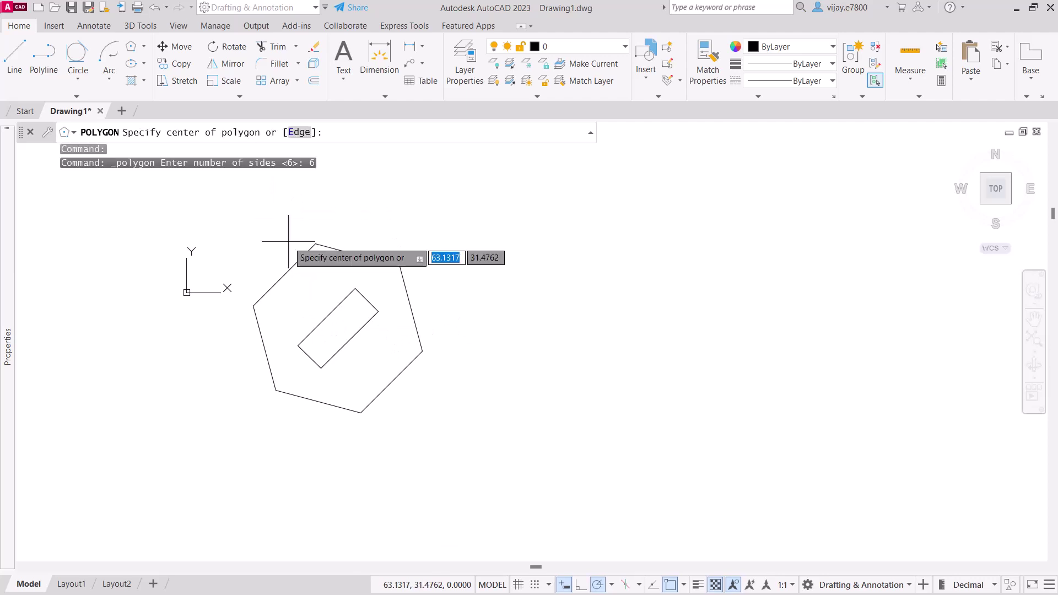
left_click(337, 327)
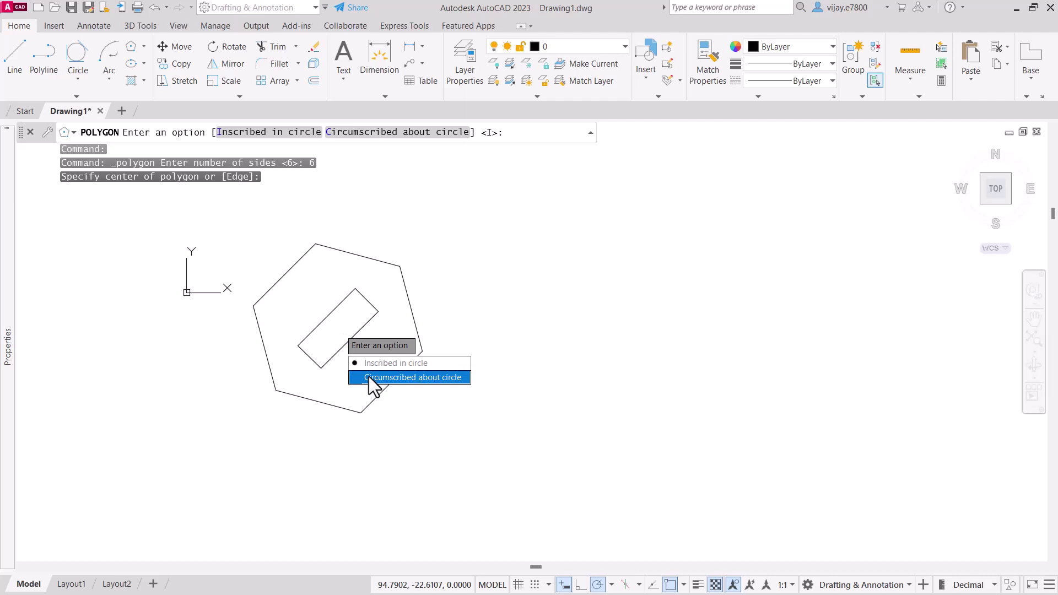
left_click(369, 377)
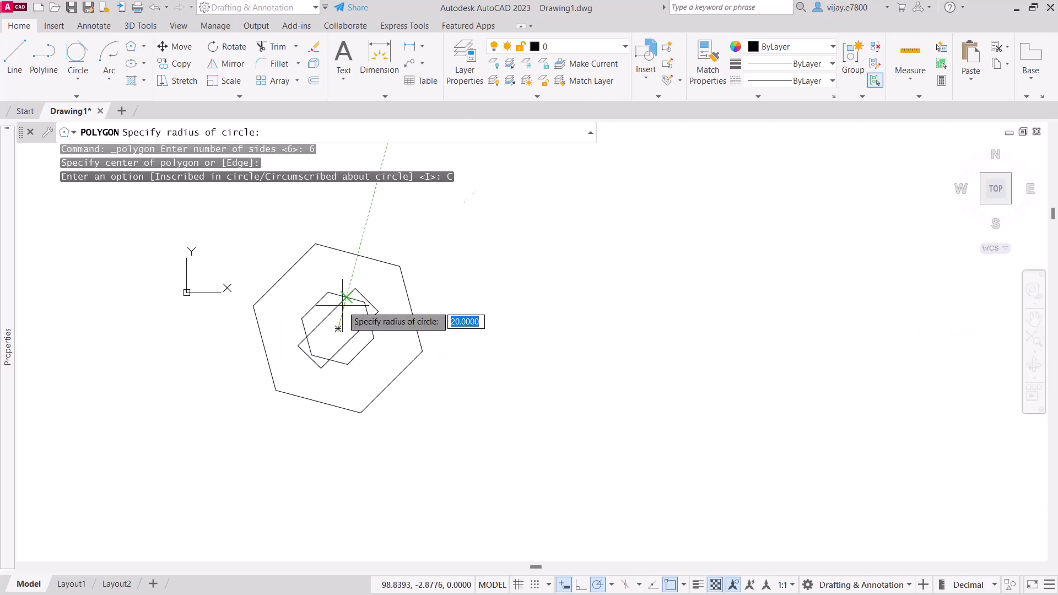
left_click(400, 267)
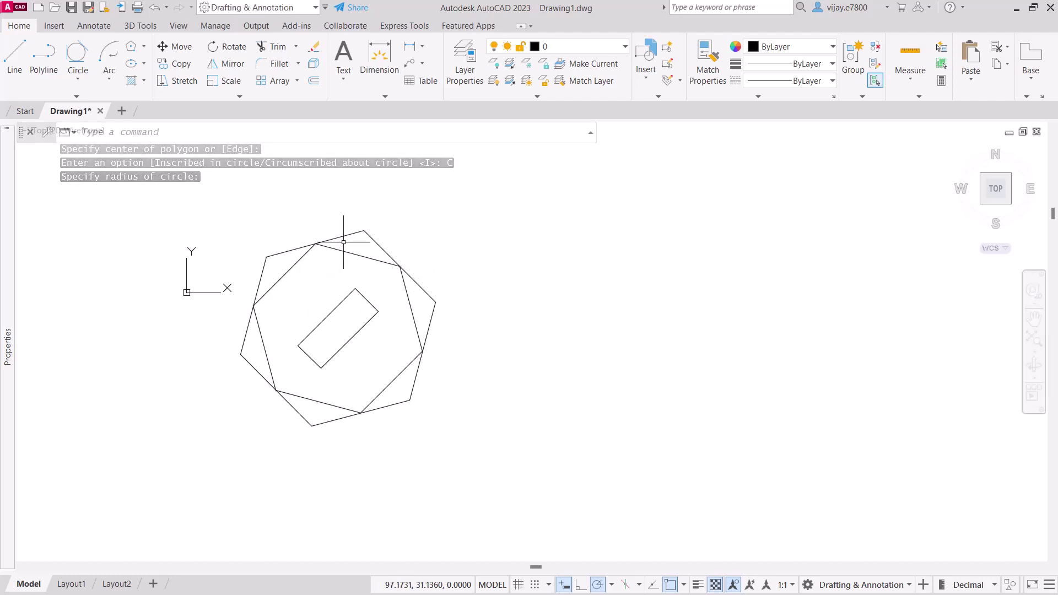
Step: Draw a hexagon with the Edge option, its edge running about 62 units at 315° from the circumscribed hexagon's lower-right vertex
left_click(133, 48)
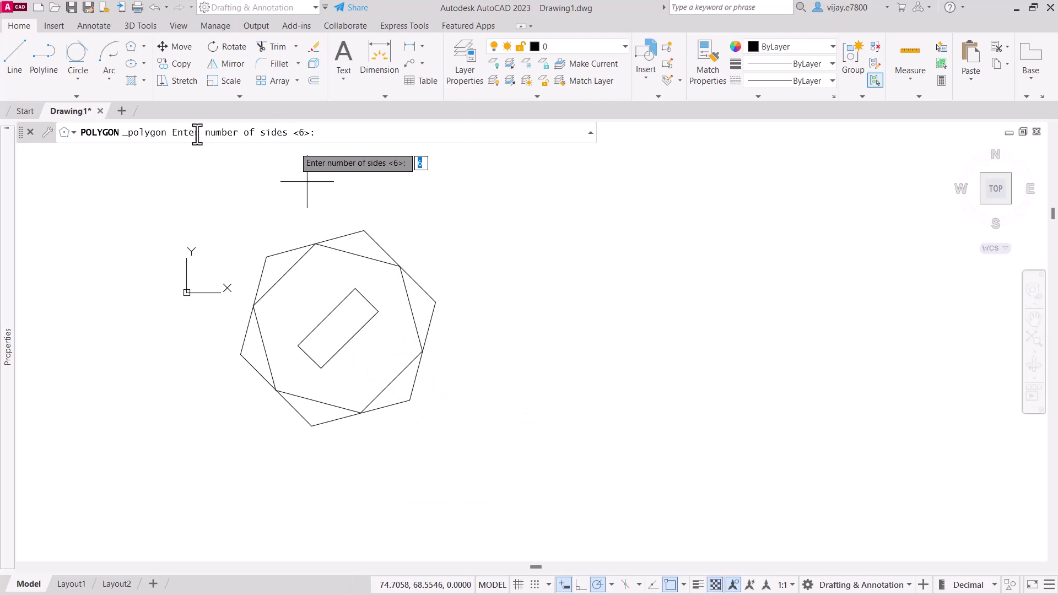
key("Return")
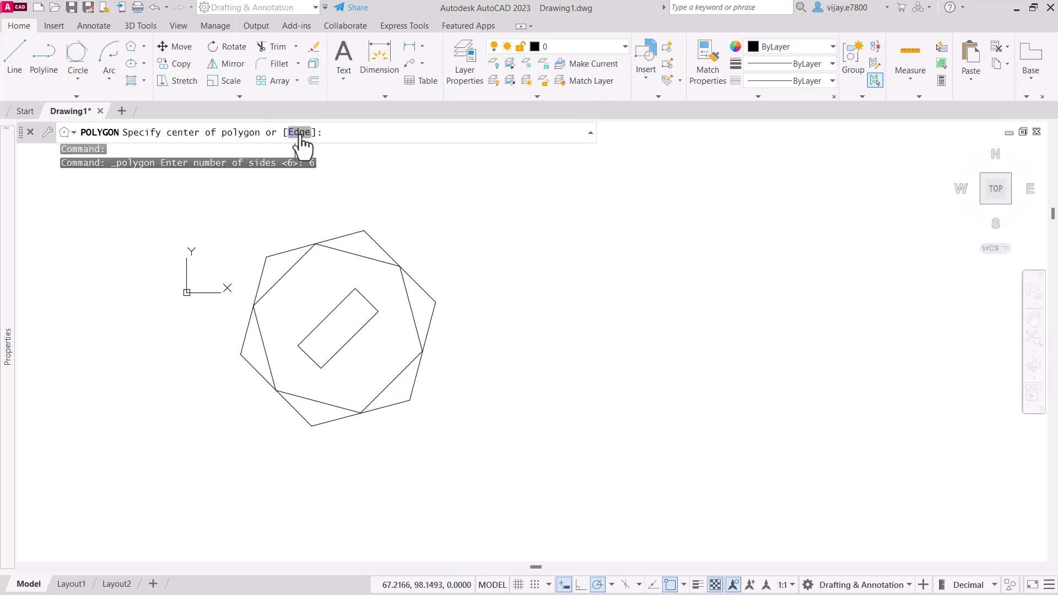
left_click(299, 133)
left_click(410, 400)
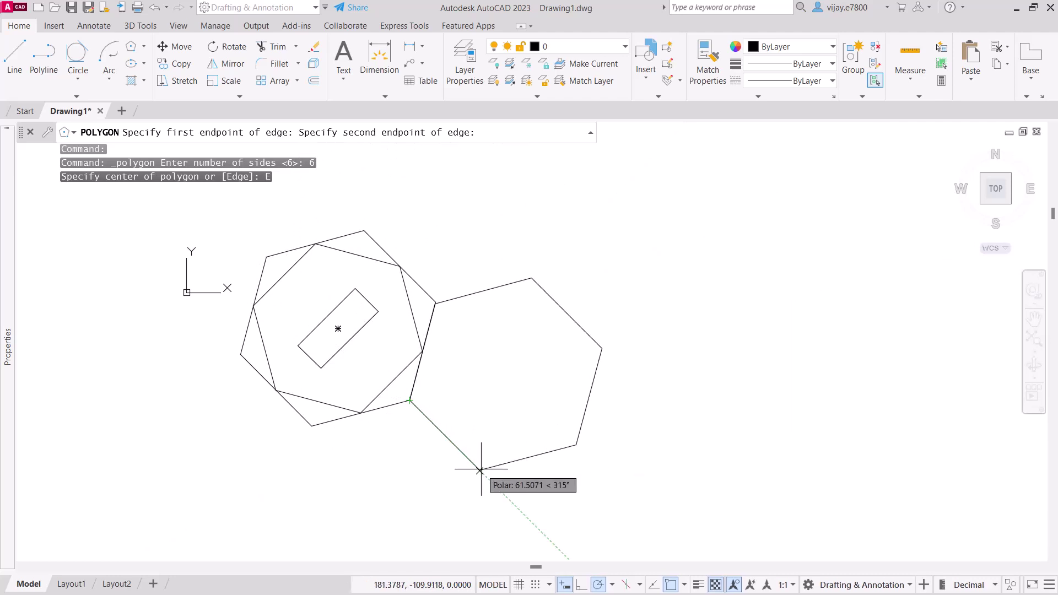
left_click(481, 471)
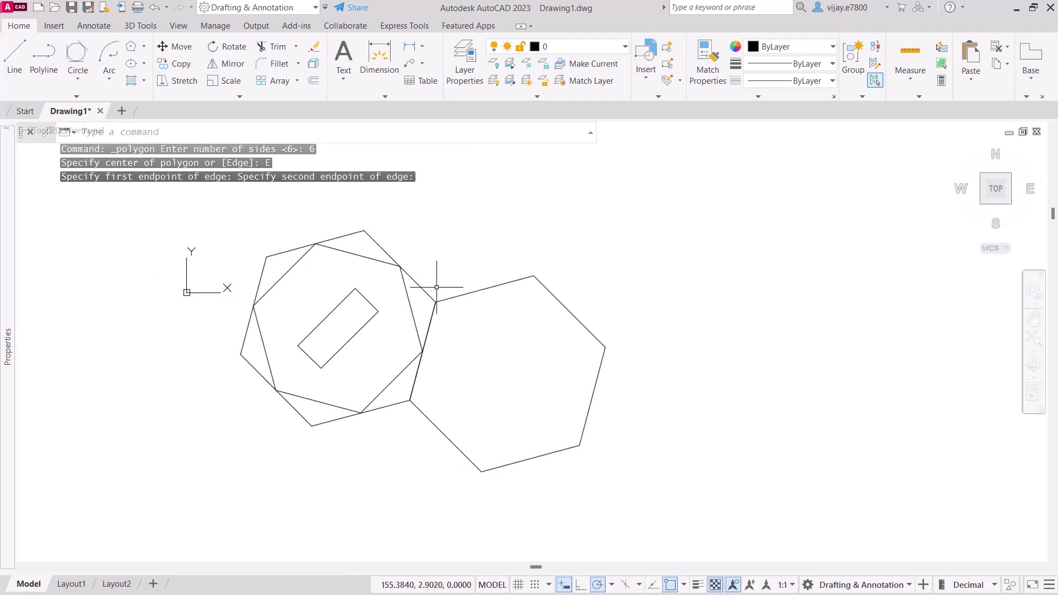
Step: Draw a Center ellipse on the midpoint of the edge-based hexagon's top edge, with its axis ending at the top vertex and the other half-axis about 13
left_click(144, 63)
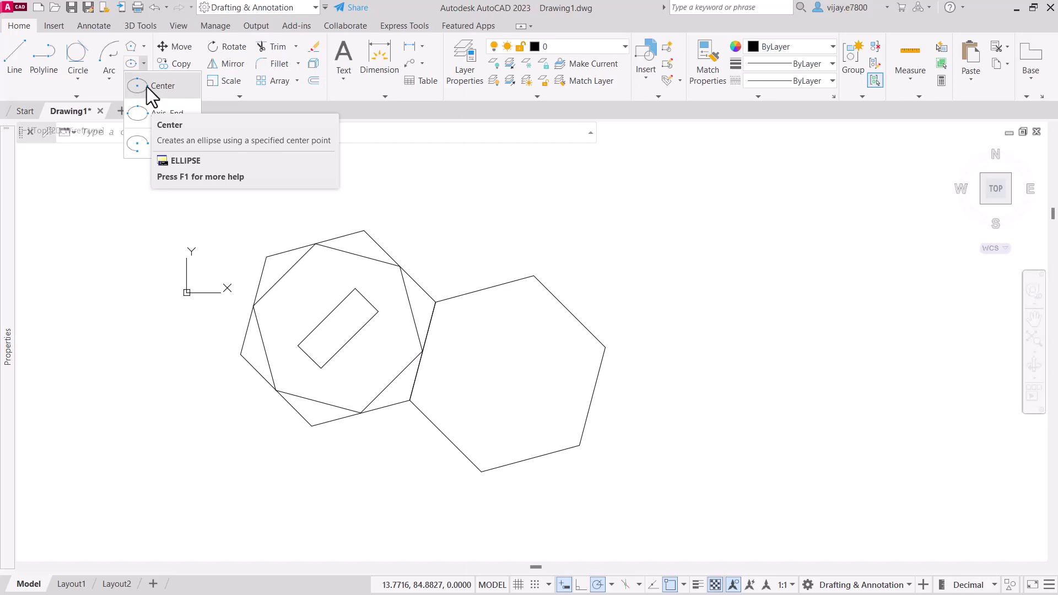
left_click(147, 87)
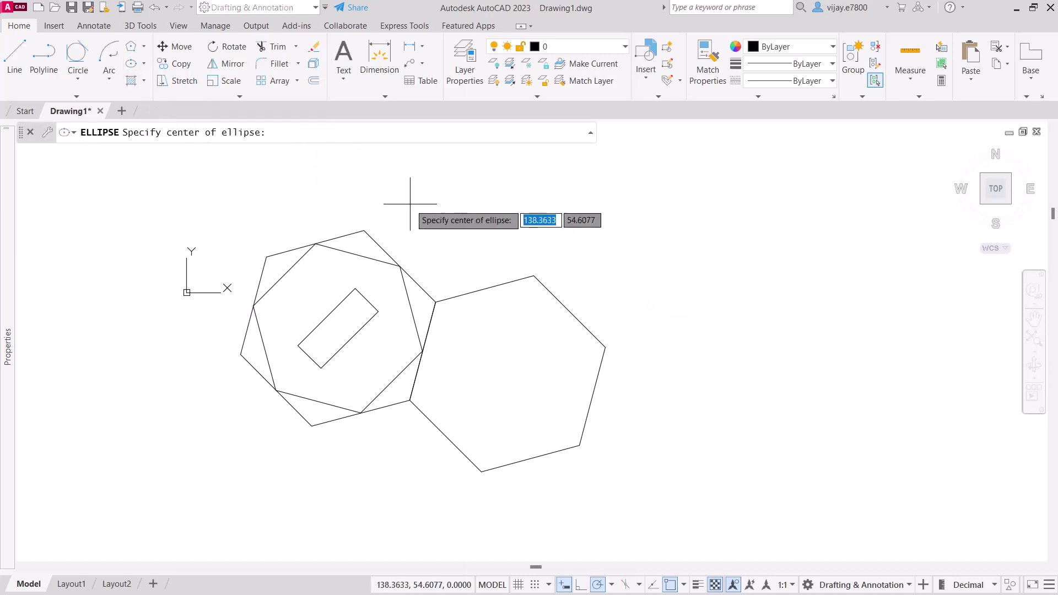
left_click(481, 285)
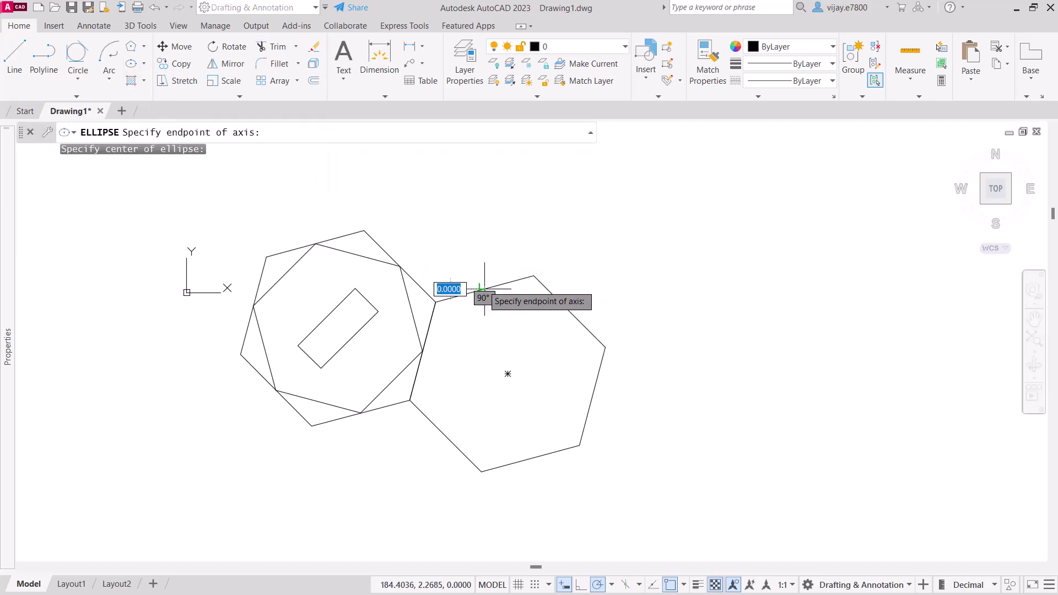
left_click(534, 274)
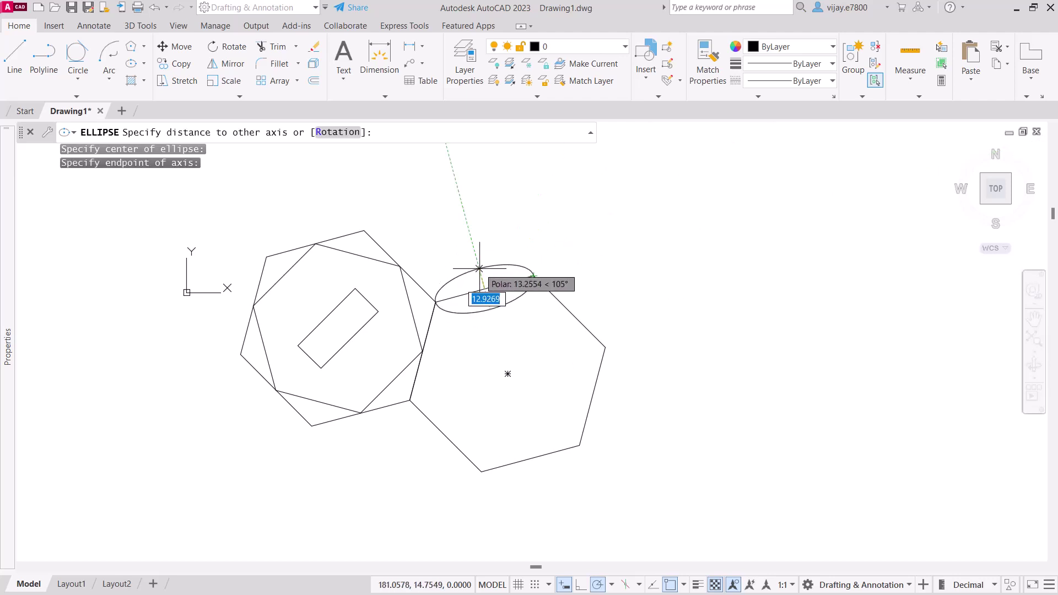
left_click(479, 269)
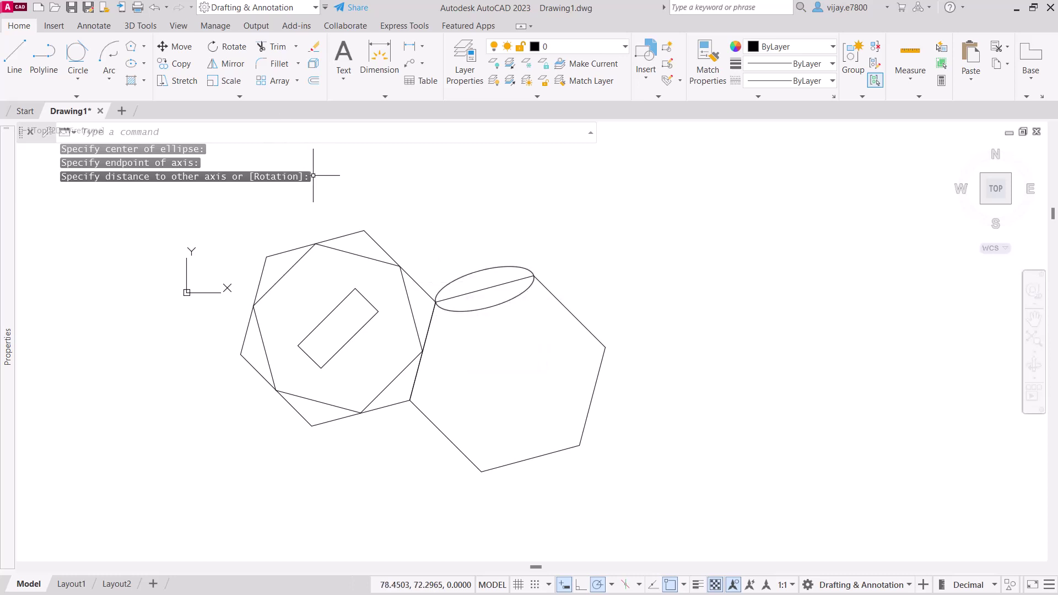
Step: Draw an Axis, End ellipse whose first axis spans the edge-based hexagon's upper-right edge, keeping it narrower than that edge
left_click(143, 64)
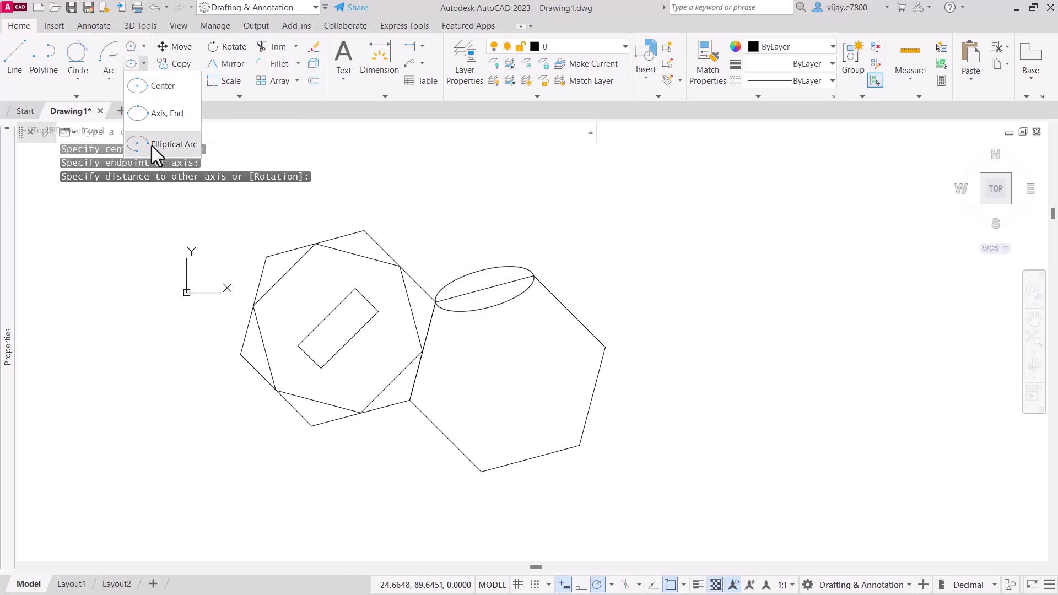
left_click(155, 113)
left_click(535, 278)
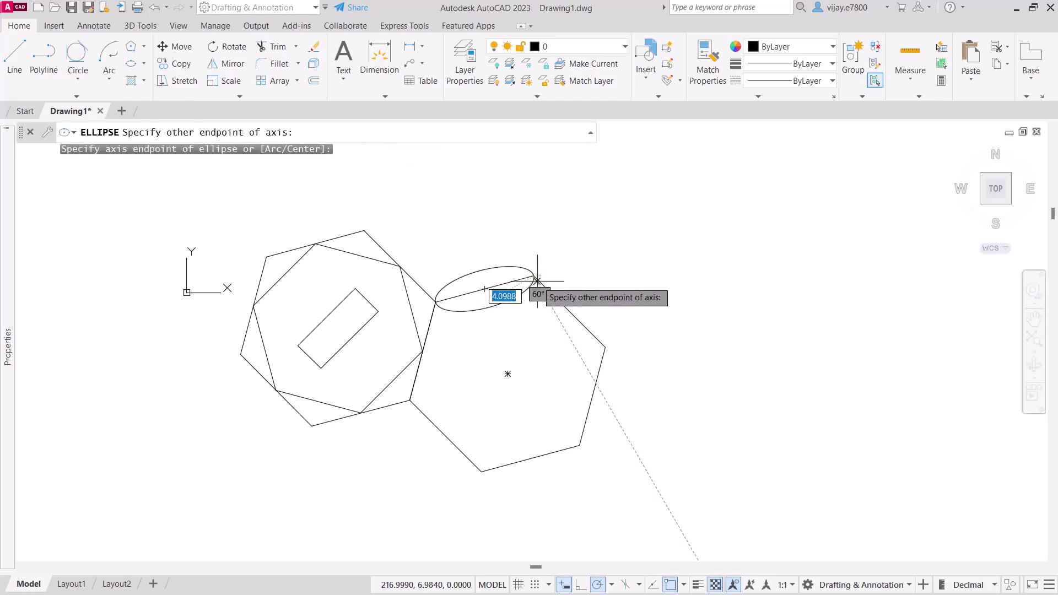
left_click(605, 347)
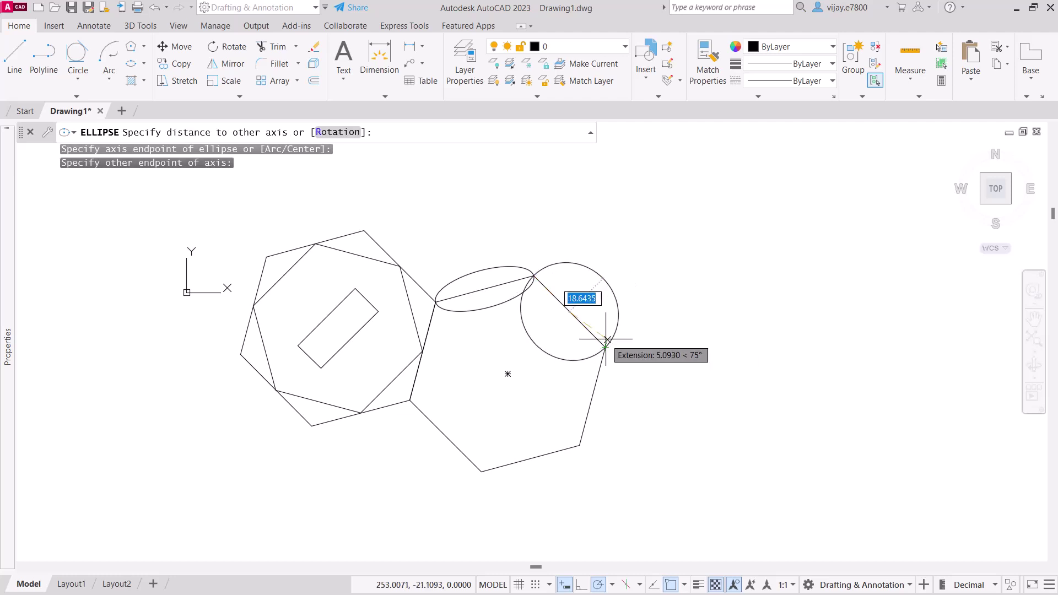
left_click(581, 298)
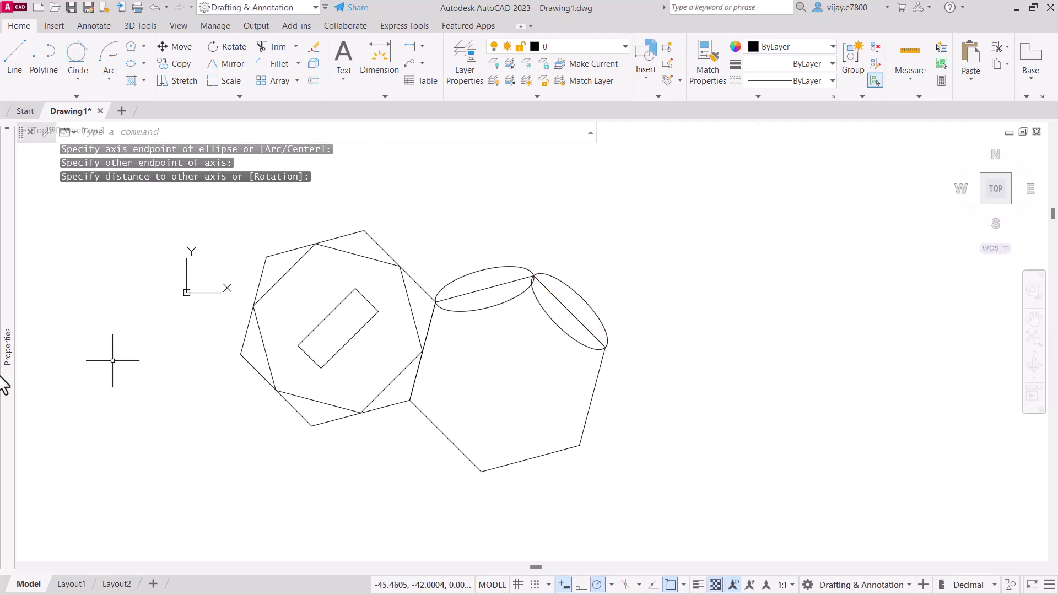
mouse_move(7, 347)
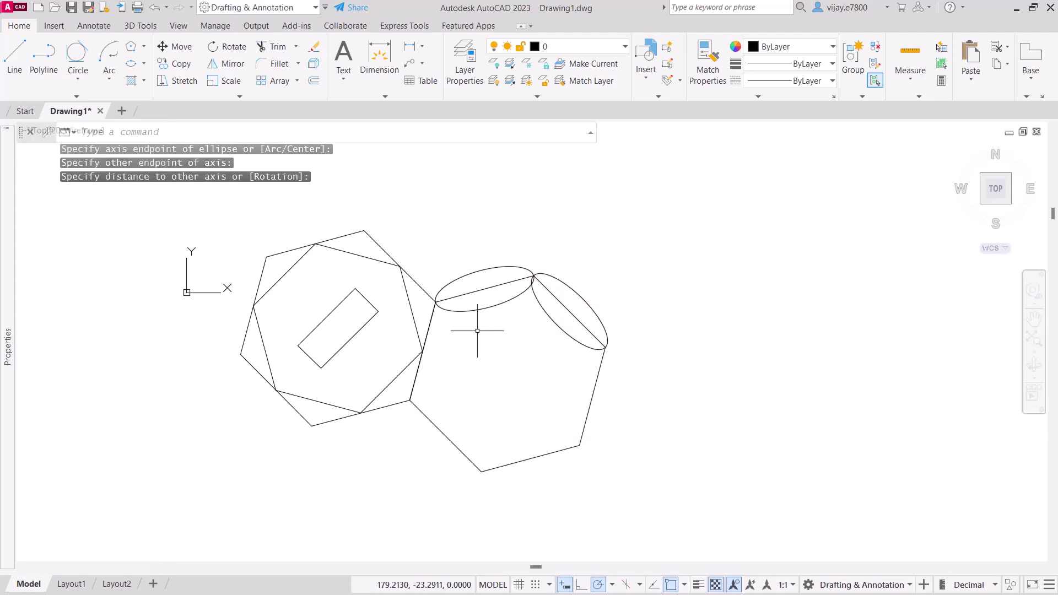
Step: Draw an elliptical arc with its axis spanning the circumscribed hexagon's top edge, keeping only the half that bulges outside the hexagon
left_click(143, 64)
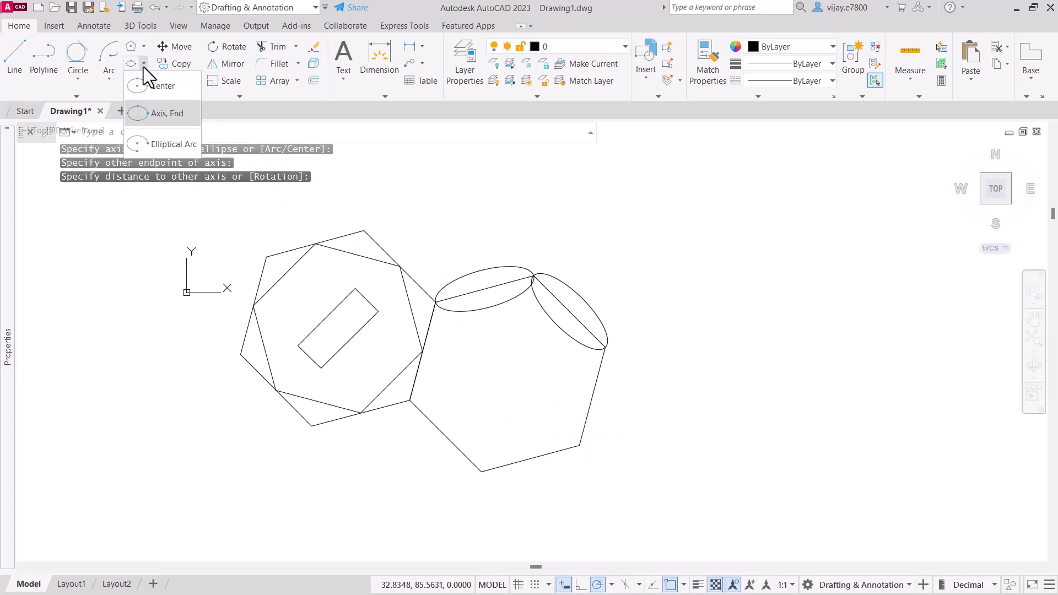
left_click(148, 142)
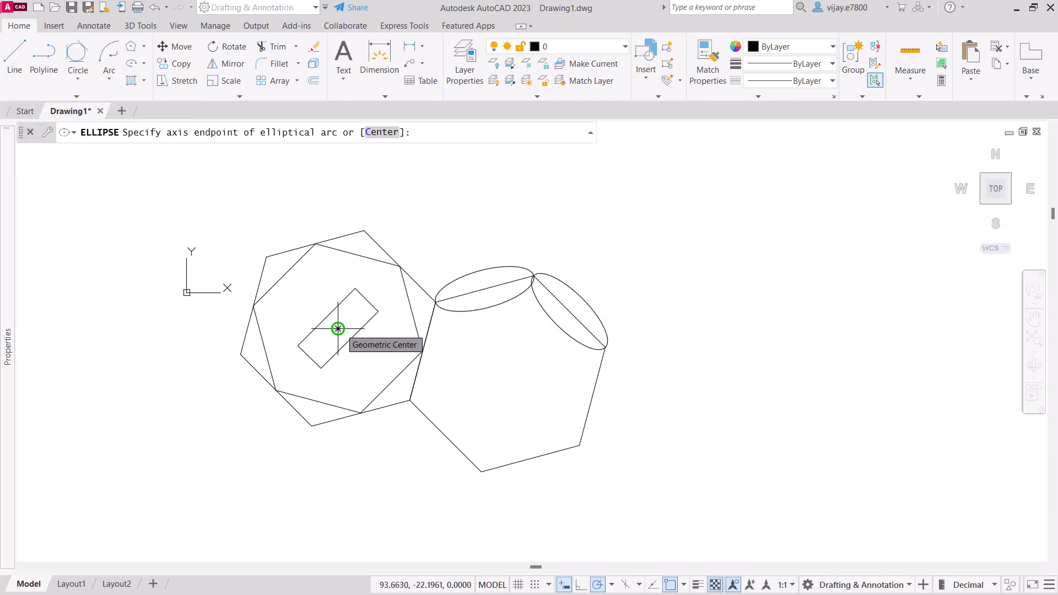
left_click(364, 230)
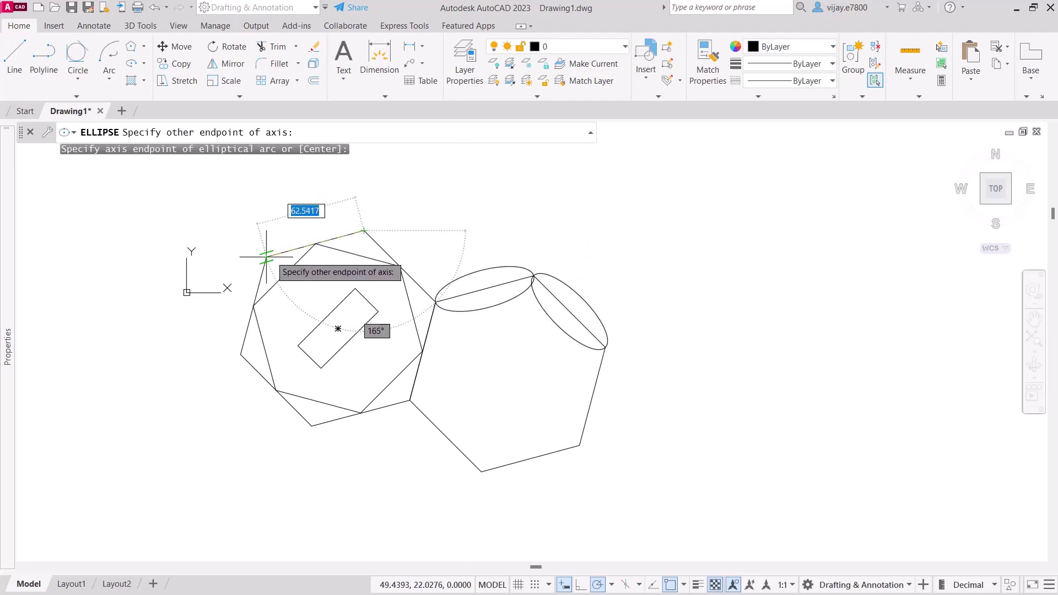
scroll(266, 256, "up", 6)
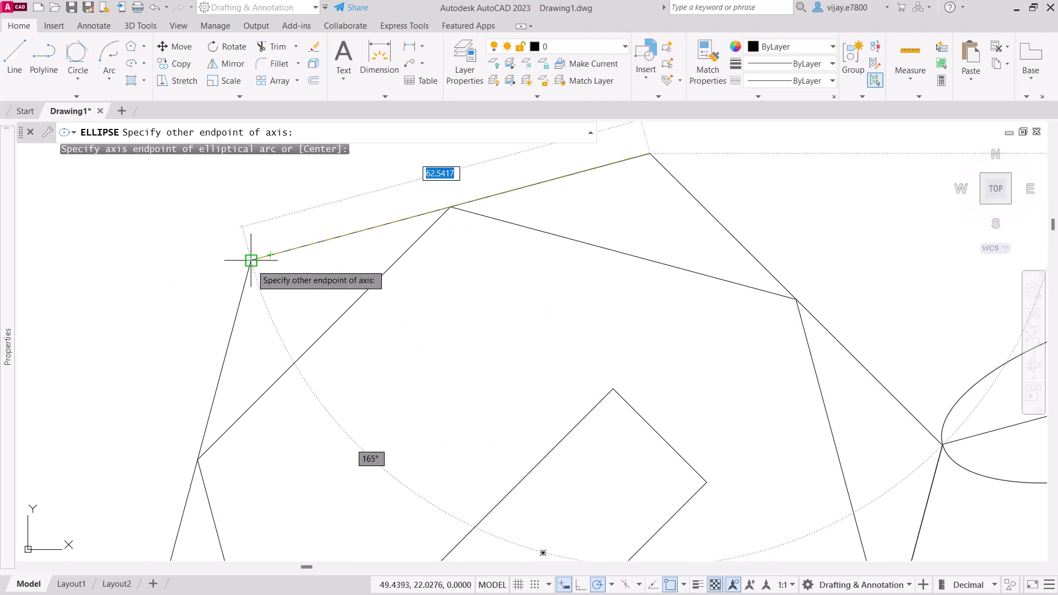
left_click(251, 260)
scroll(249, 259, "down", 5)
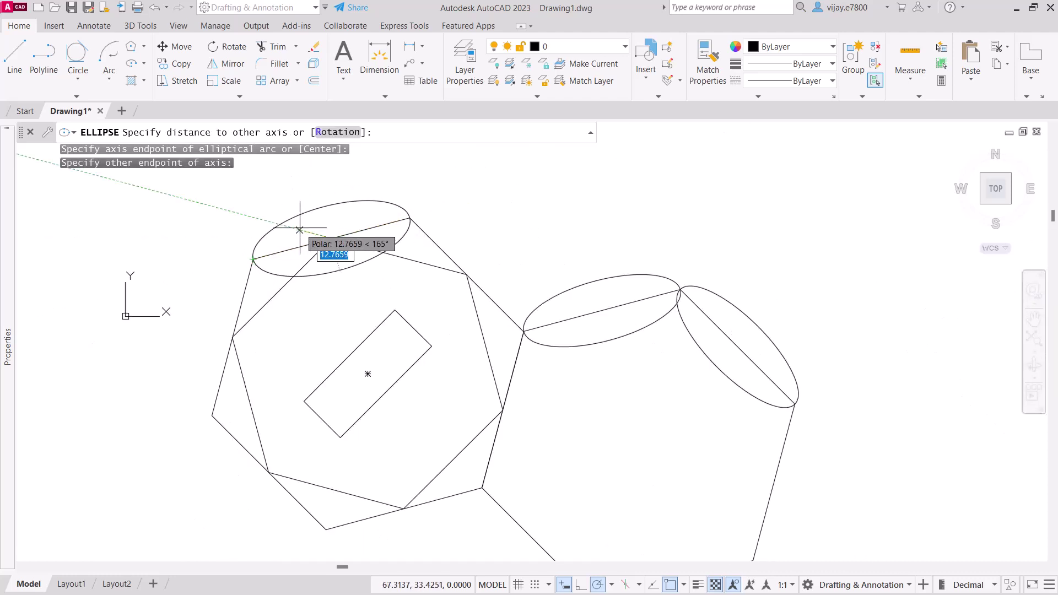
left_click(325, 216)
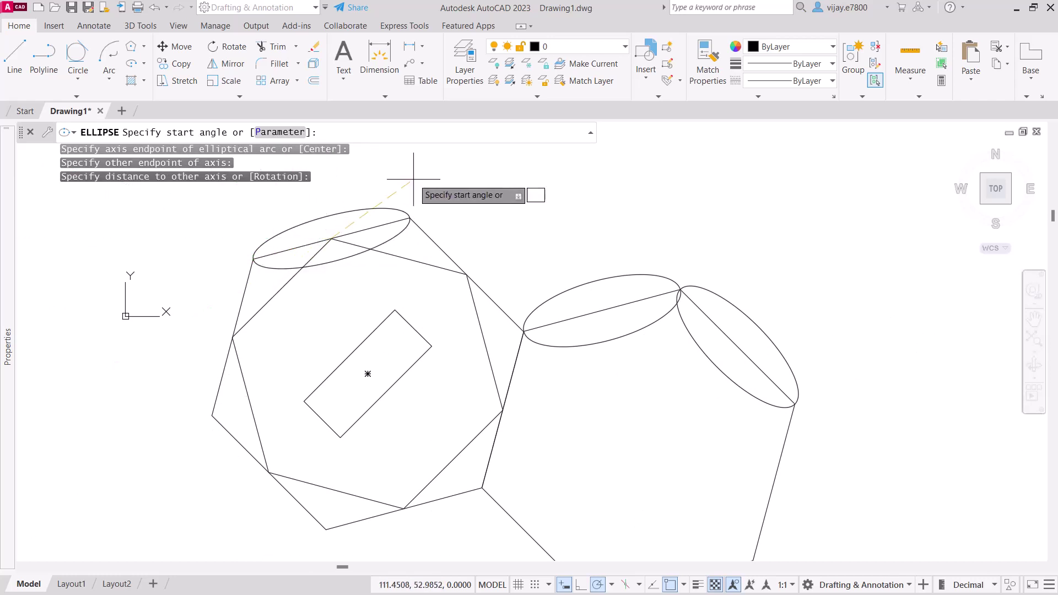
left_click(435, 203)
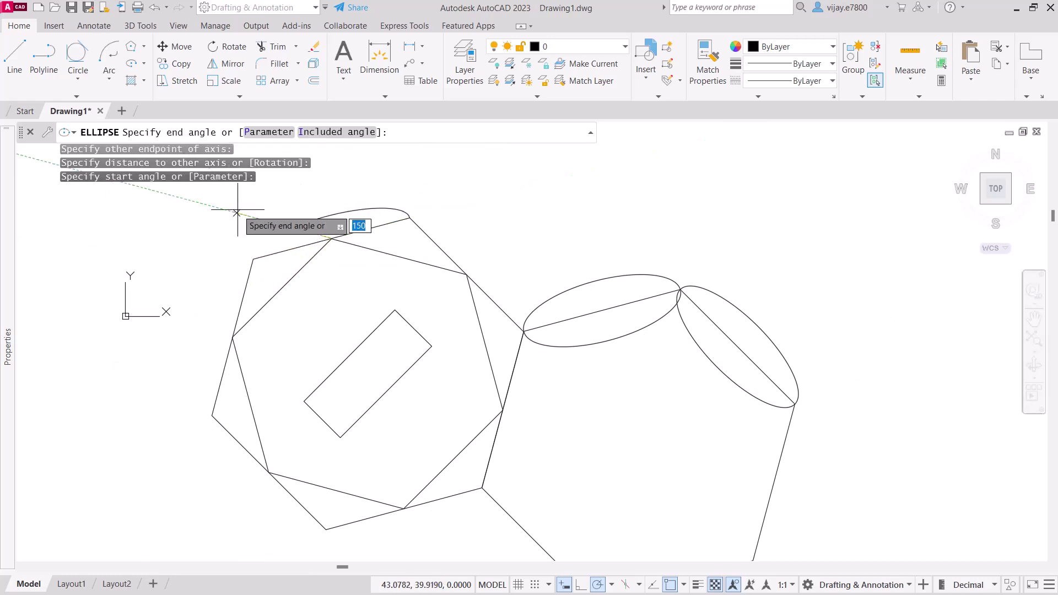
left_click(195, 272)
scroll(529, 255, "down", 2)
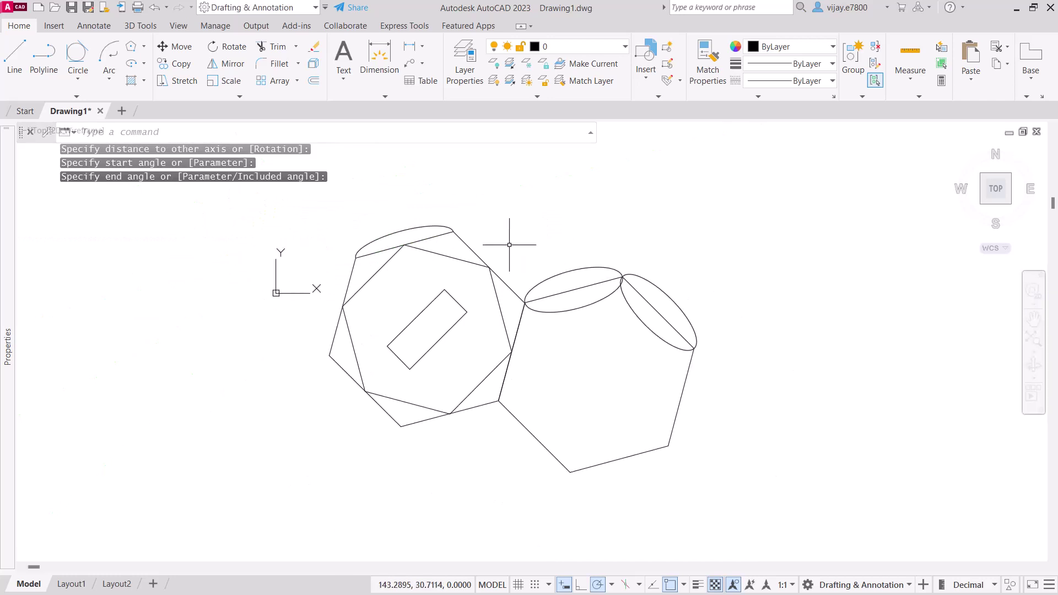
left_click(145, 61)
left_click(82, 210)
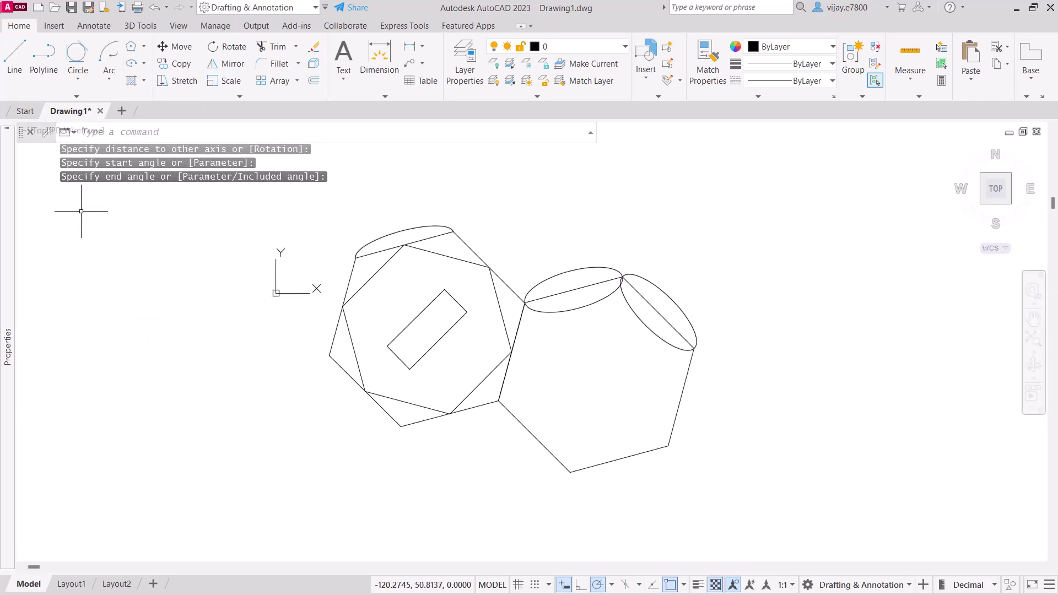
left_click(82, 210)
left_click(82, 210)
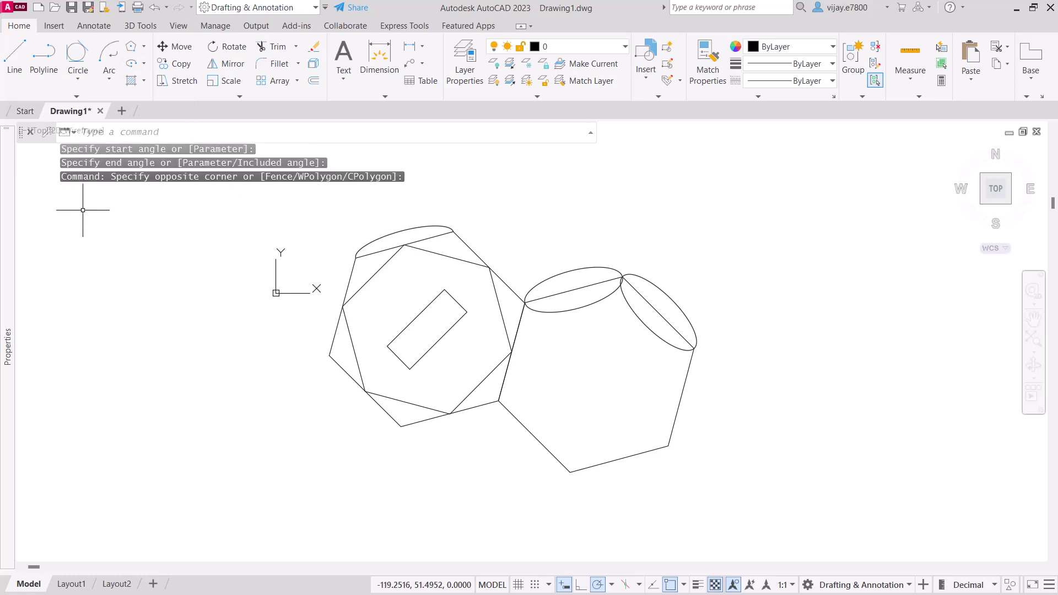
Step: Hatch the area between the inscribed hexagon and the rotated rectangle with the ANGLE pattern in yellow 241,235,31
left_click(131, 81)
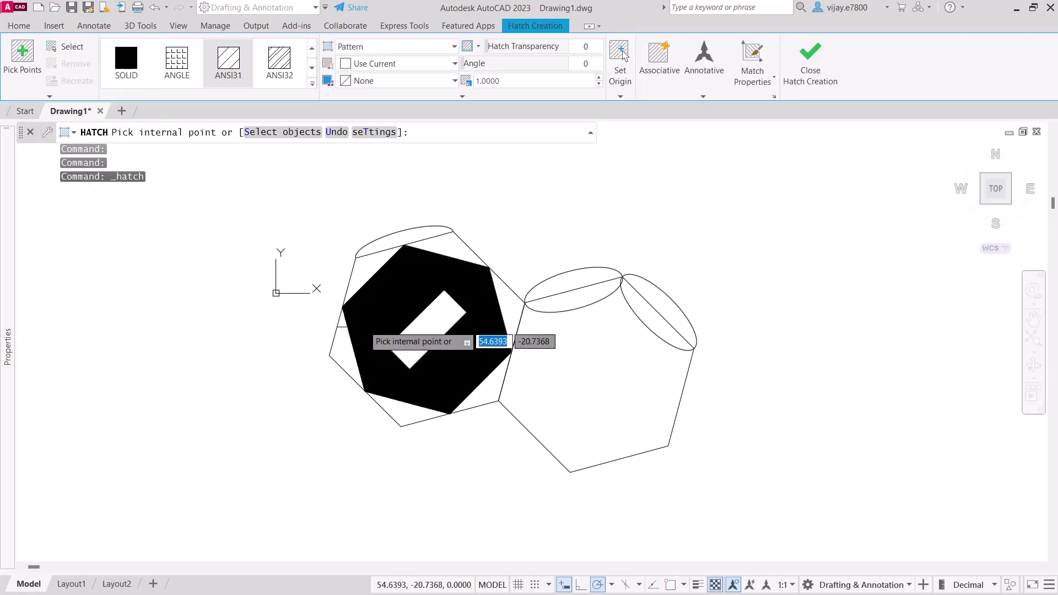
left_click(175, 71)
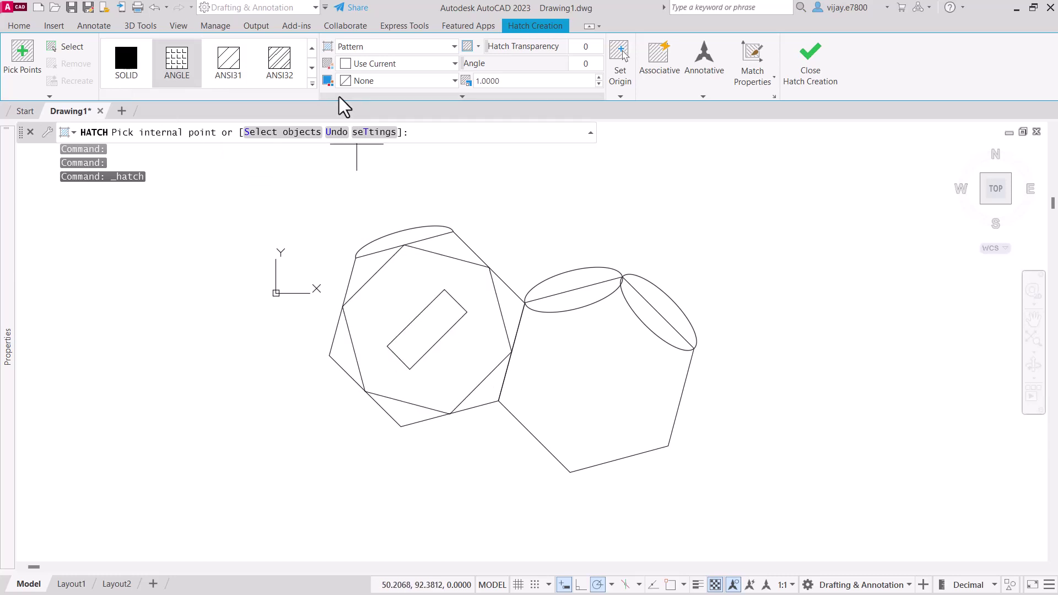
left_click(360, 65)
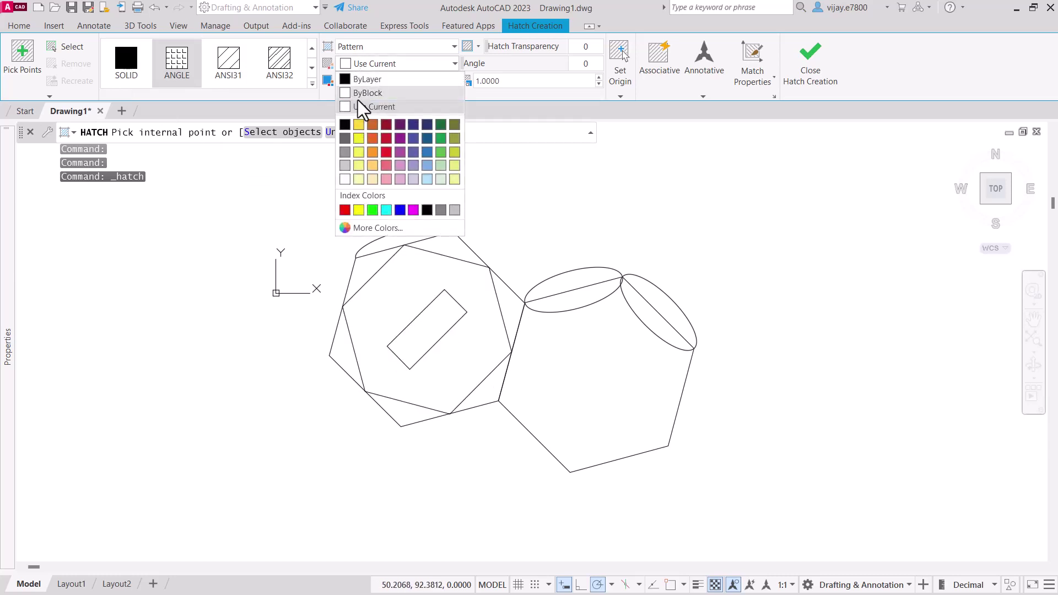
left_click(358, 139)
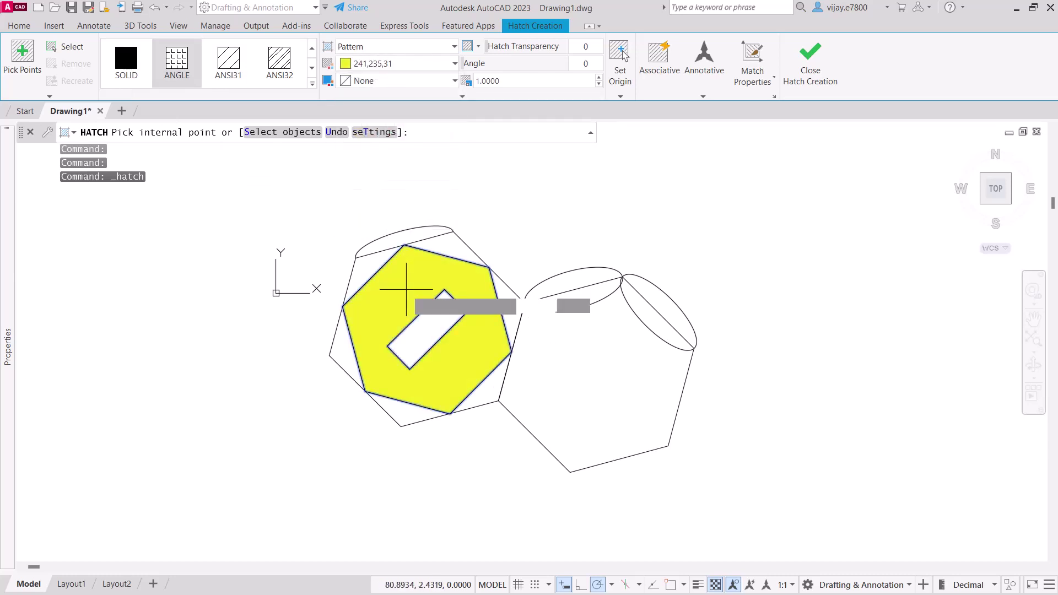
left_click(406, 289)
left_click(359, 81)
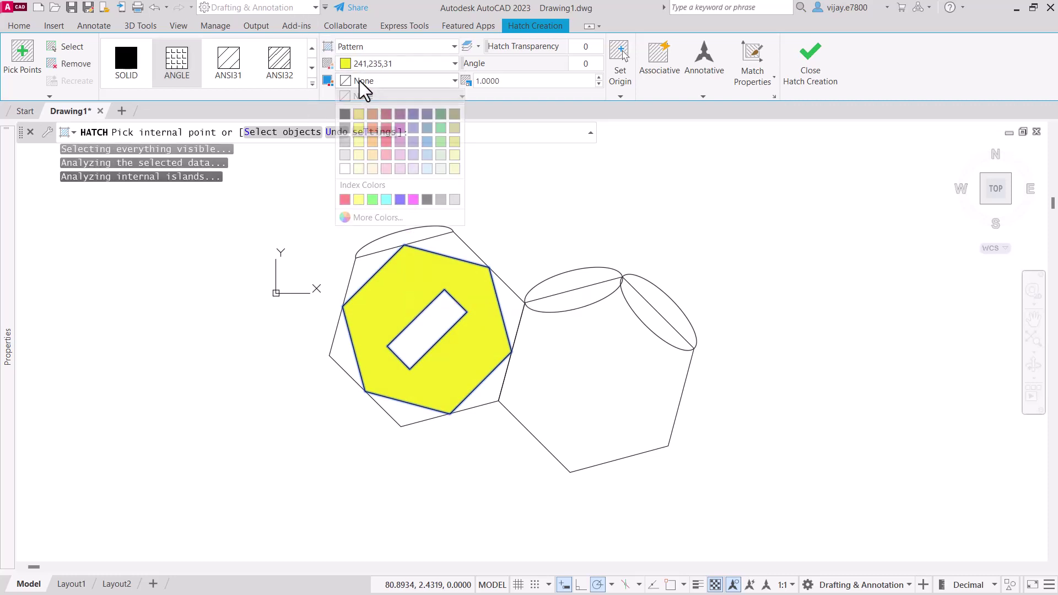
left_click(355, 48)
left_click(355, 47)
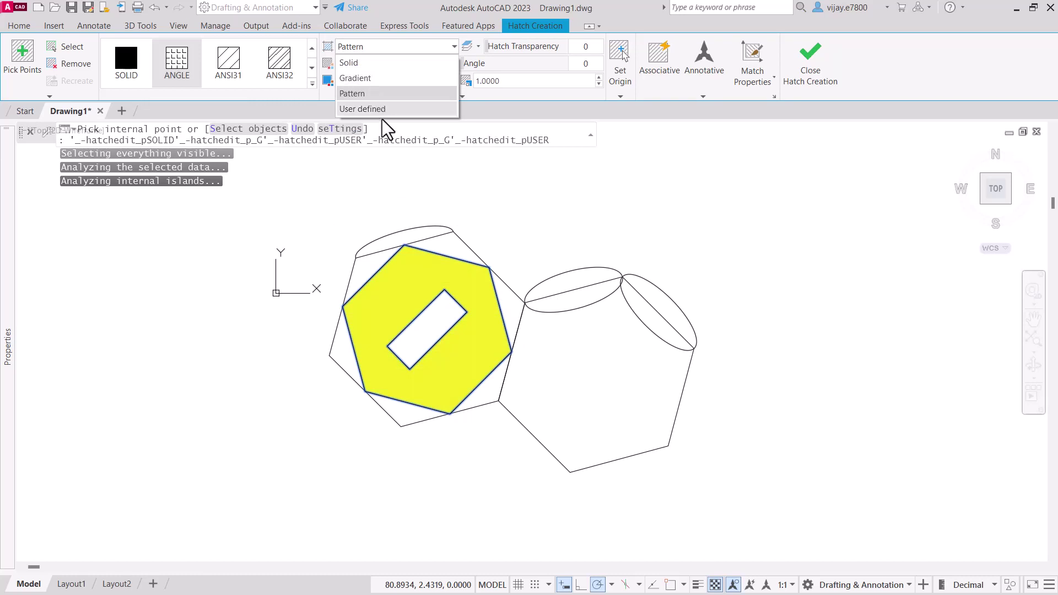
left_click(310, 94)
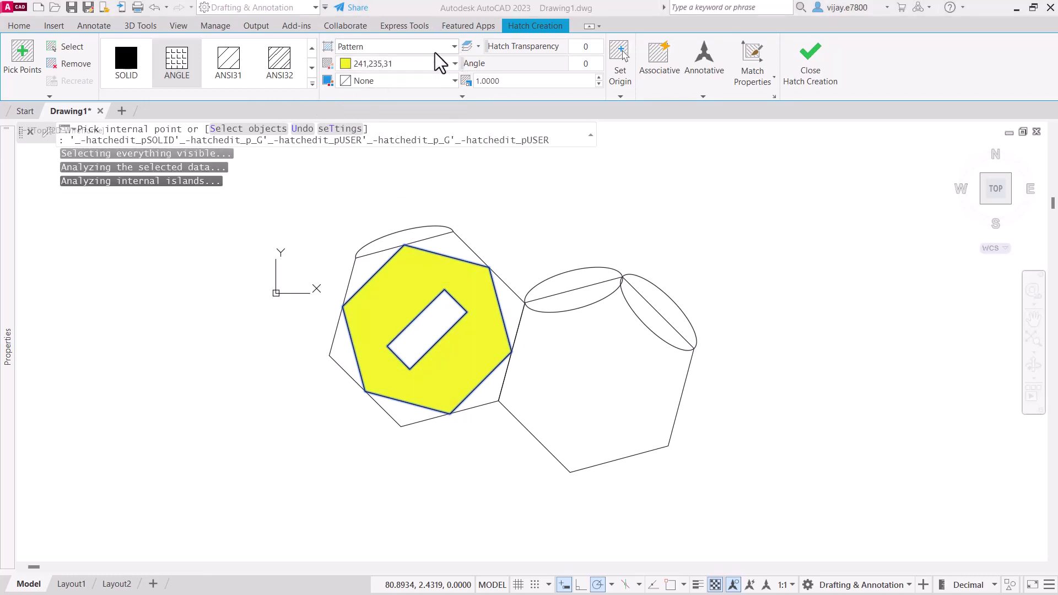
left_click(482, 81)
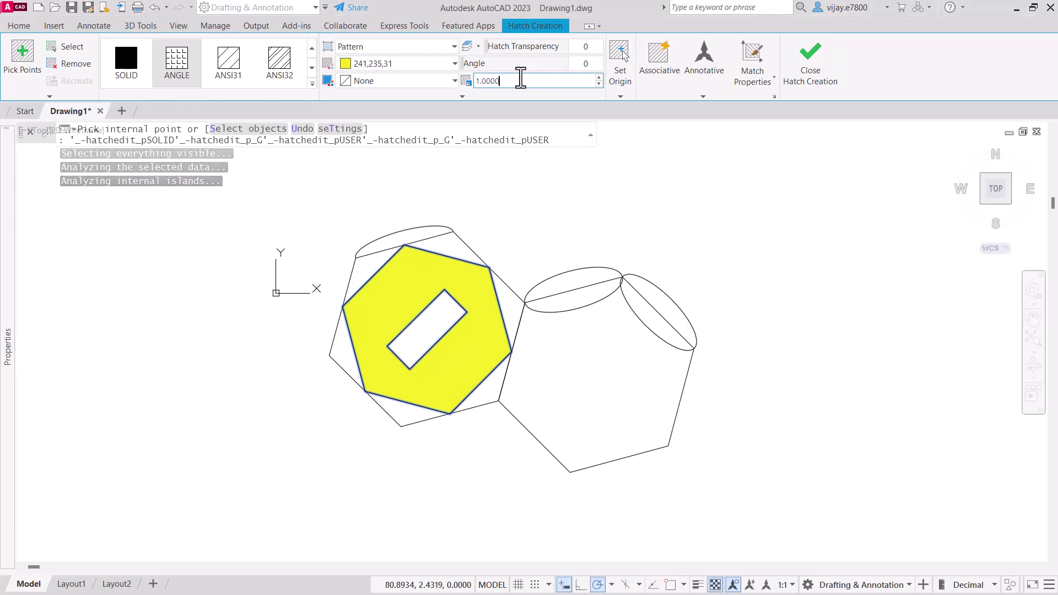
left_click(185, 69)
left_click(127, 75)
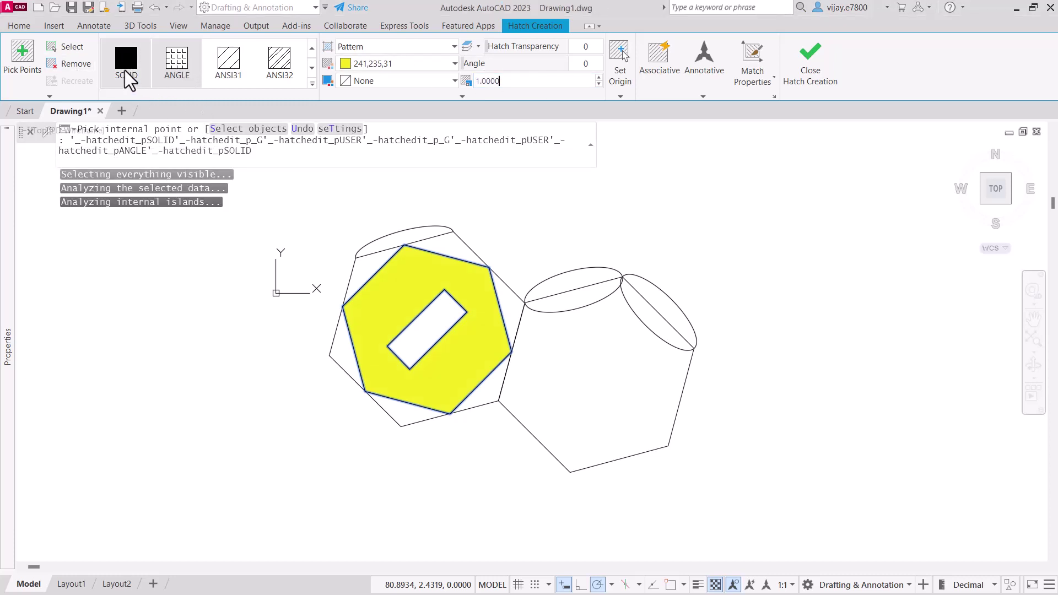
Step: Set the hexagon hatch's angle to 104 and its transparency to 10
scroll(385, 273, "up", 5)
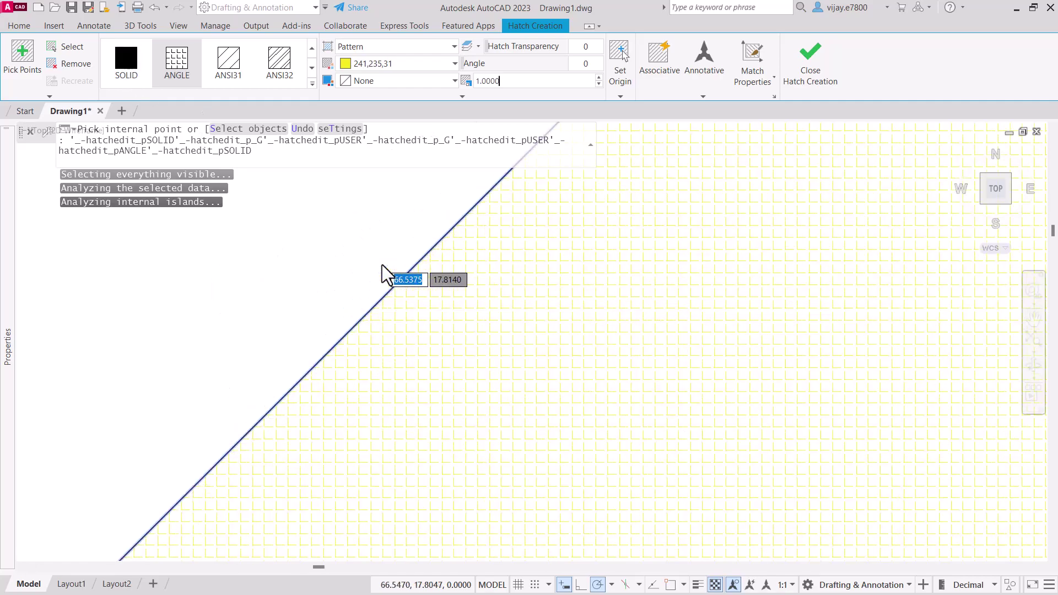
scroll(514, 315, "down", 3)
mouse_move(503, 307)
middle_mouse_down()
mouse_move(557, 307)
mouse_move(267, 236)
middle_mouse_up()
scroll(503, 379, "up", 2)
scroll(503, 379, "up", 1)
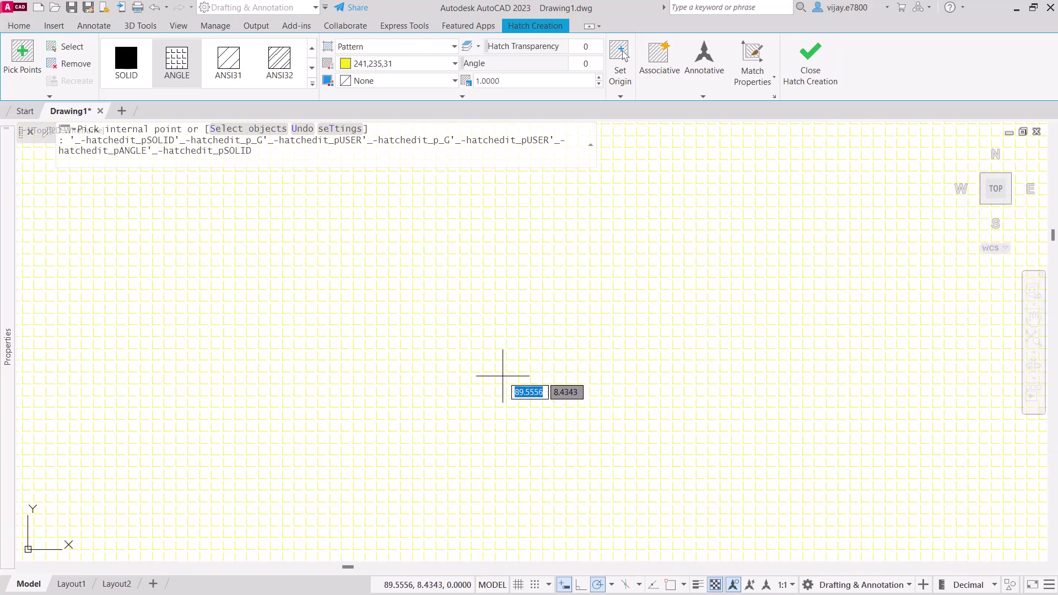
scroll(473, 284, "down", 2)
scroll(473, 284, "up", 3)
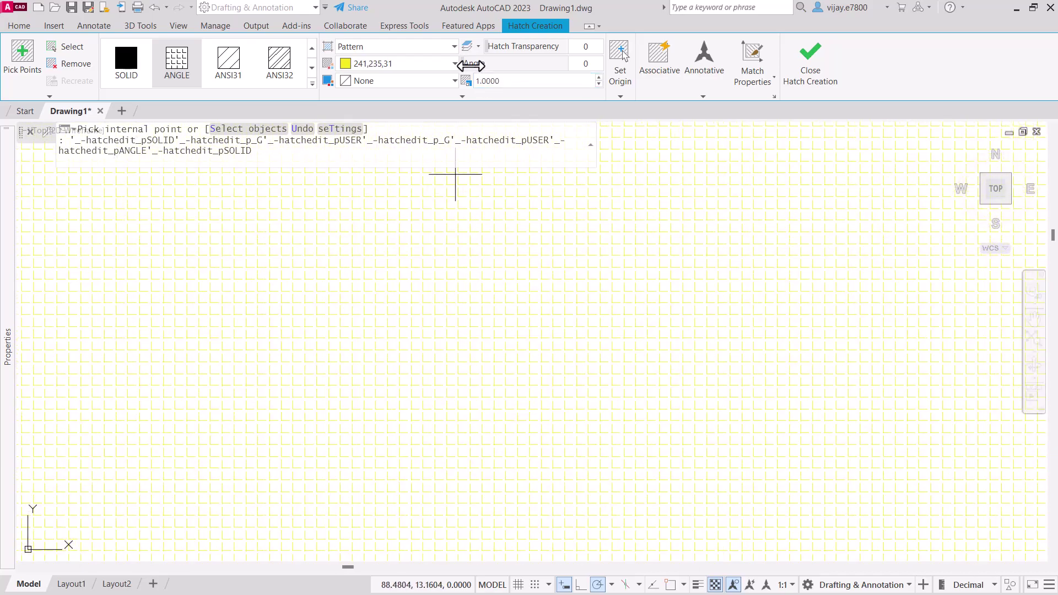
mouse_move(464, 66)
left_mouse_down()
mouse_move(529, 64)
mouse_move(507, 66)
mouse_move(530, 42)
left_mouse_up()
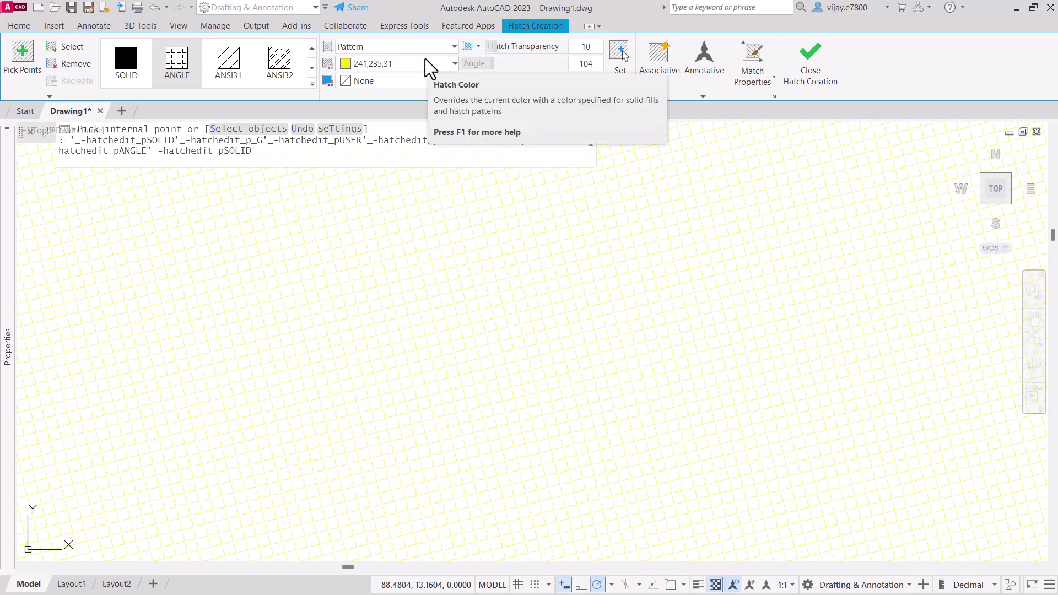
Step: Give the hatch a red 205,32,39 background and a pattern scale of 10, and finish the hatch
left_click(411, 77)
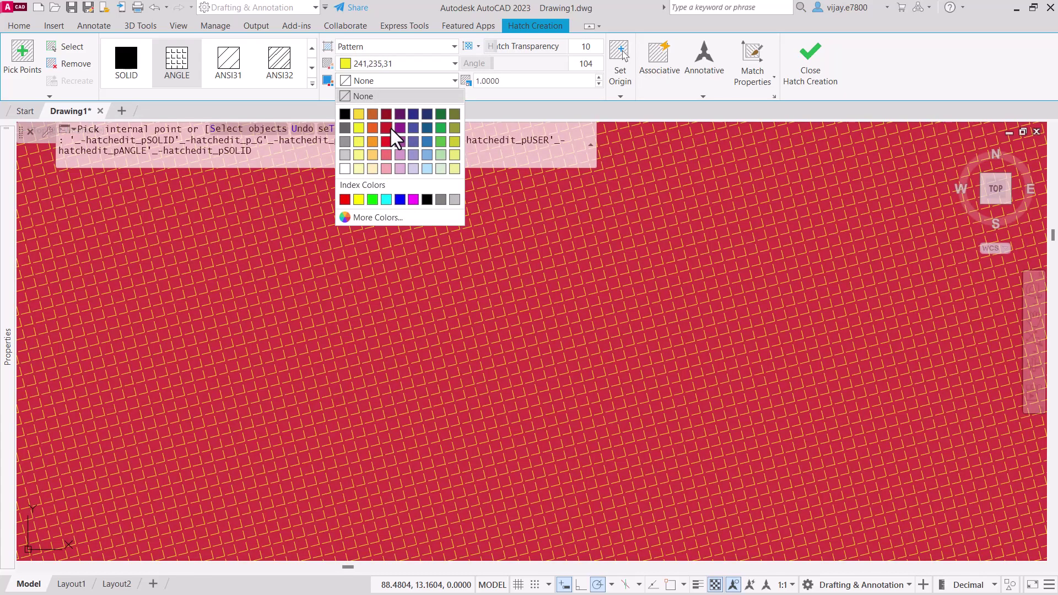
left_click(389, 127)
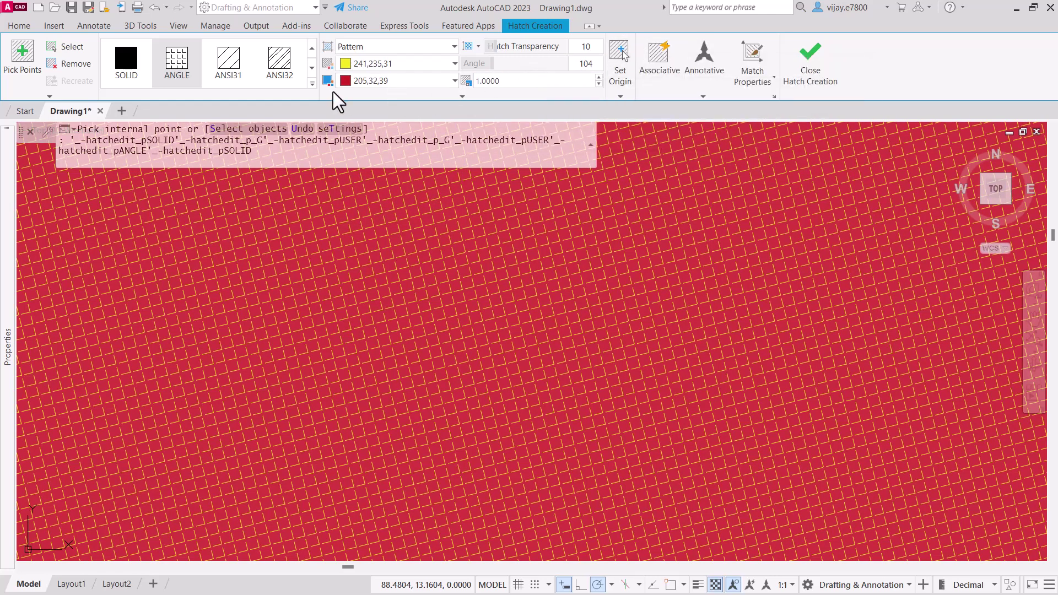
left_click(471, 81)
type("10")
key("Return")
key("Return")
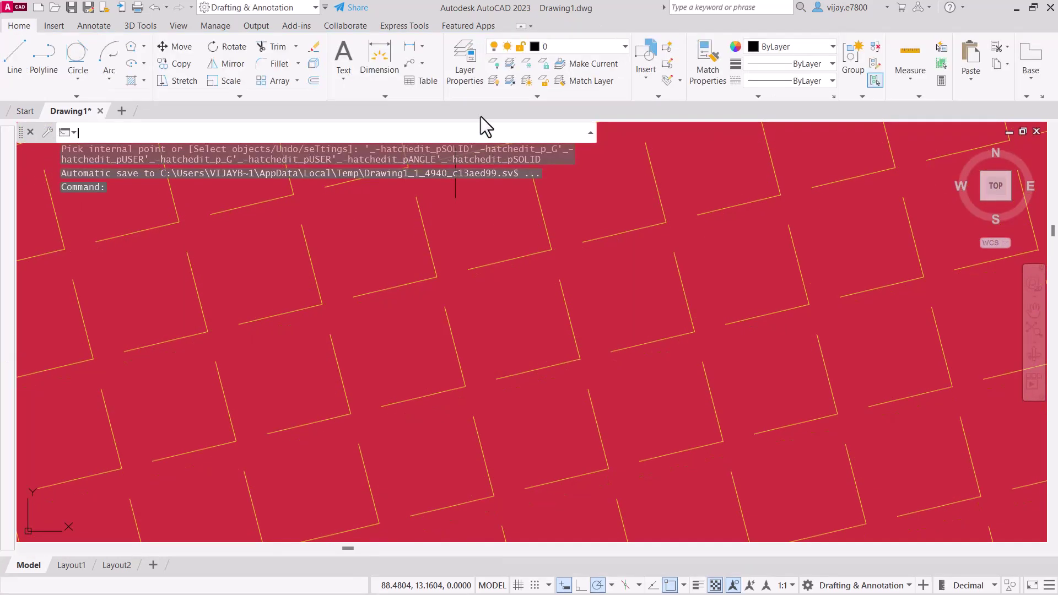
Step: Select the red hatch inside the inscribed hexagon for editing and dismiss the boundary grips tip
scroll(468, 281, "down", 10)
scroll(467, 281, "up", 4)
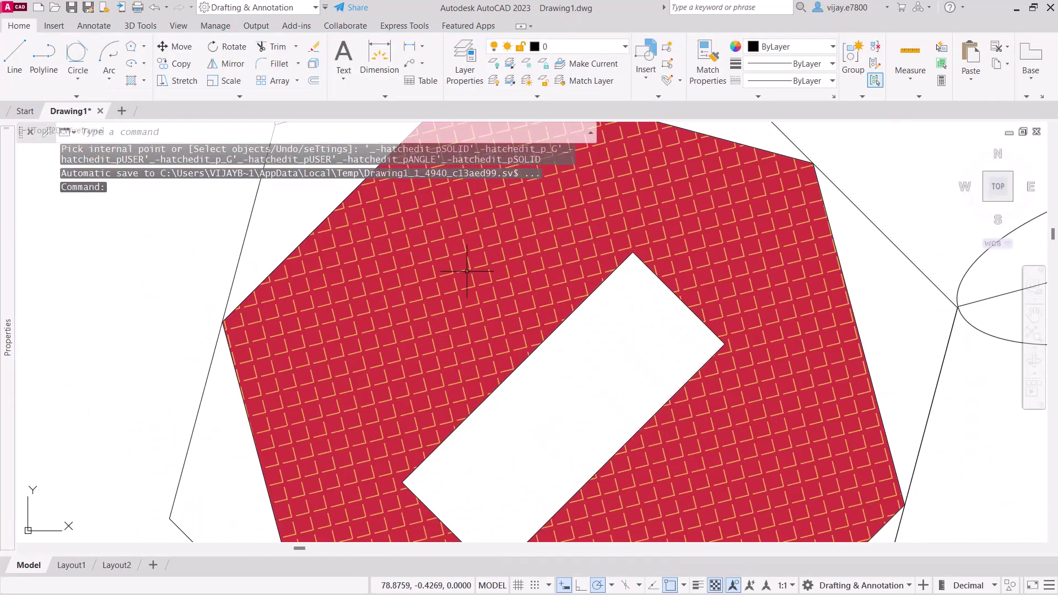
left_click(355, 220)
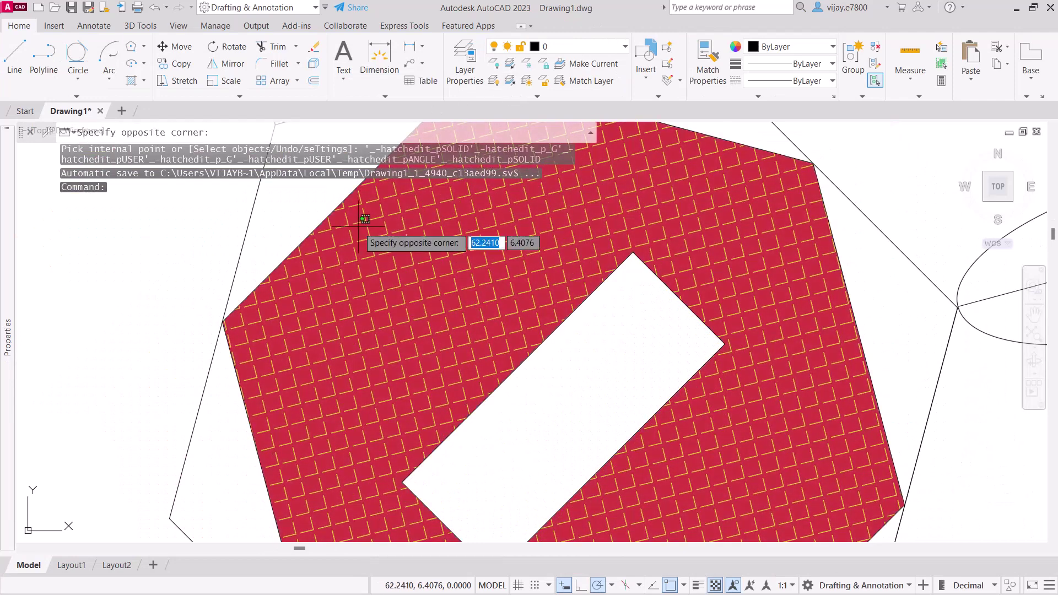
left_click(359, 224)
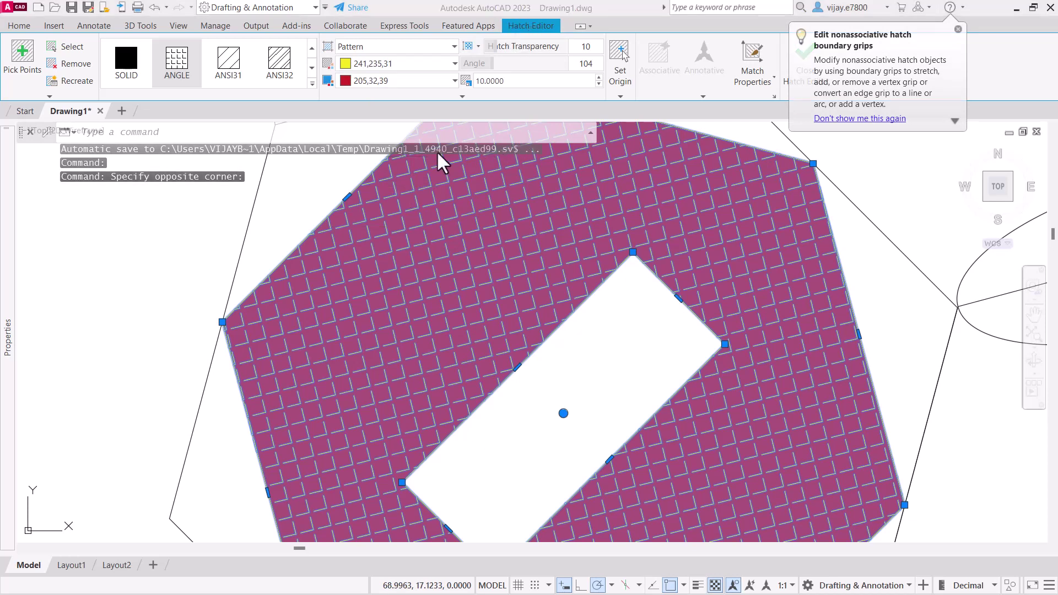
left_click(958, 29)
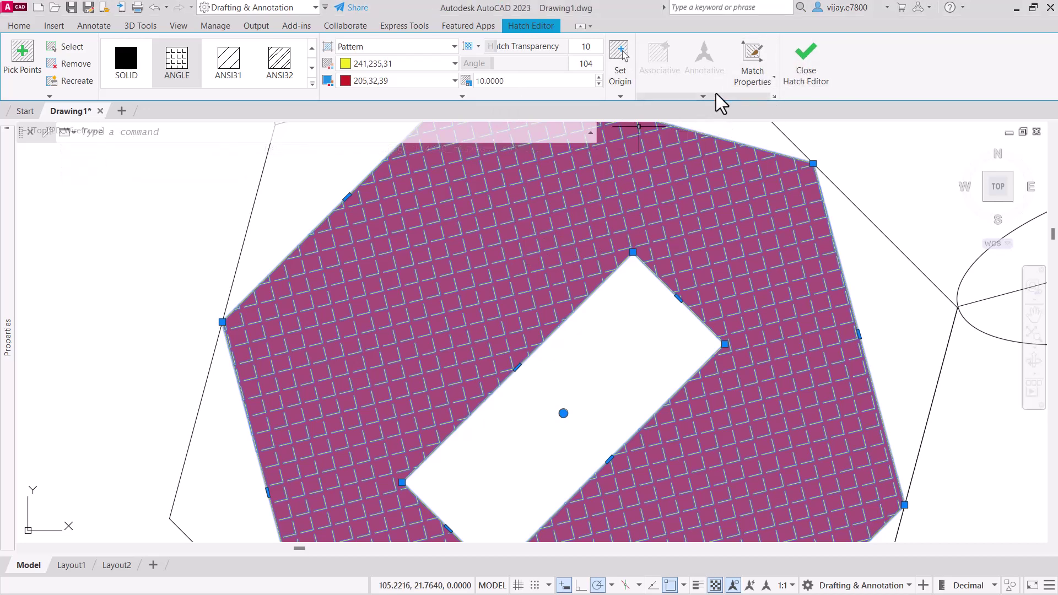
Step: Finish editing the red hatch inside the inscribed hexagon
left_click(807, 64)
scroll(301, 300, "down", 4)
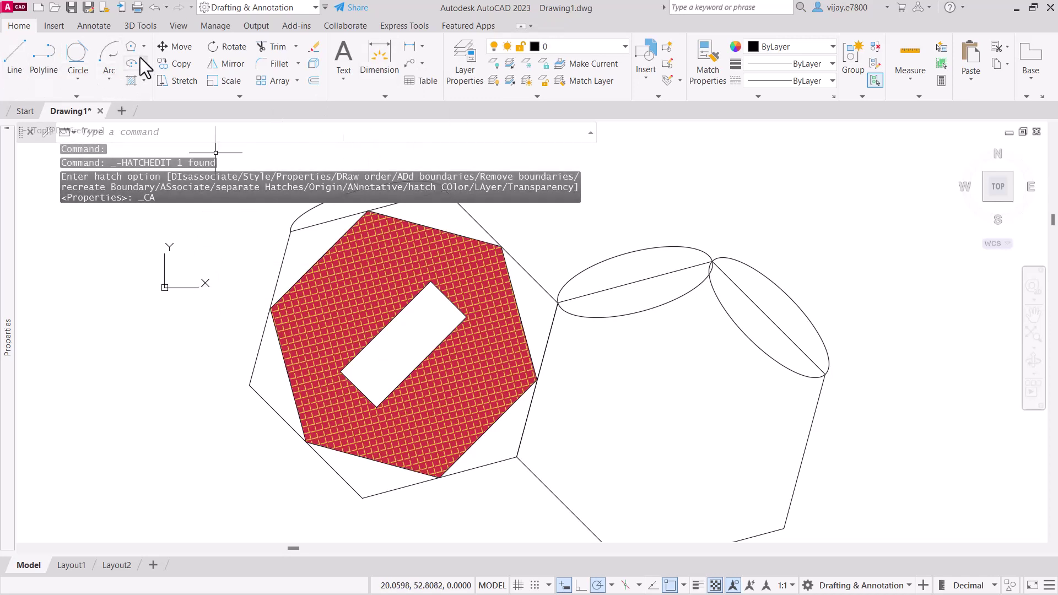
Step: Draw a looping freeform spline with fit points in the empty area beside the hatched hexagon
left_click(77, 95)
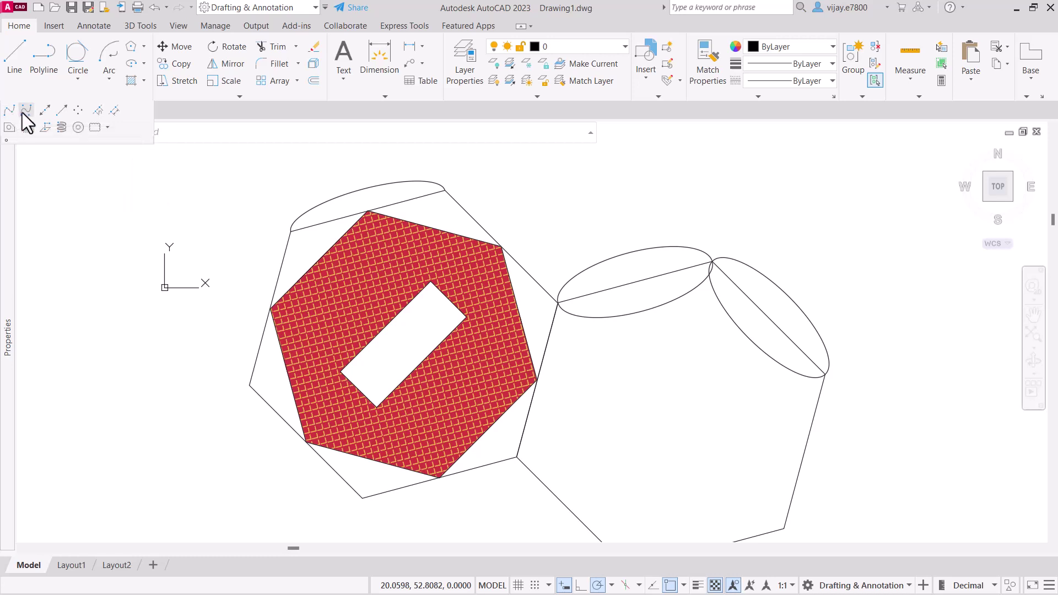
left_click(15, 113)
left_click(81, 312)
left_click(105, 229)
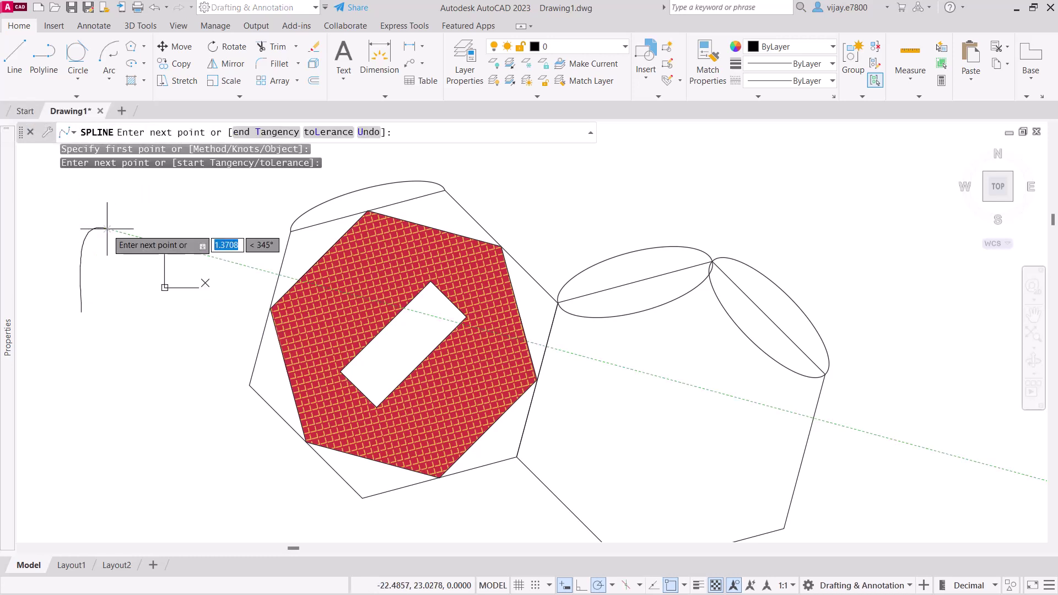
left_click(148, 343)
left_click(211, 234)
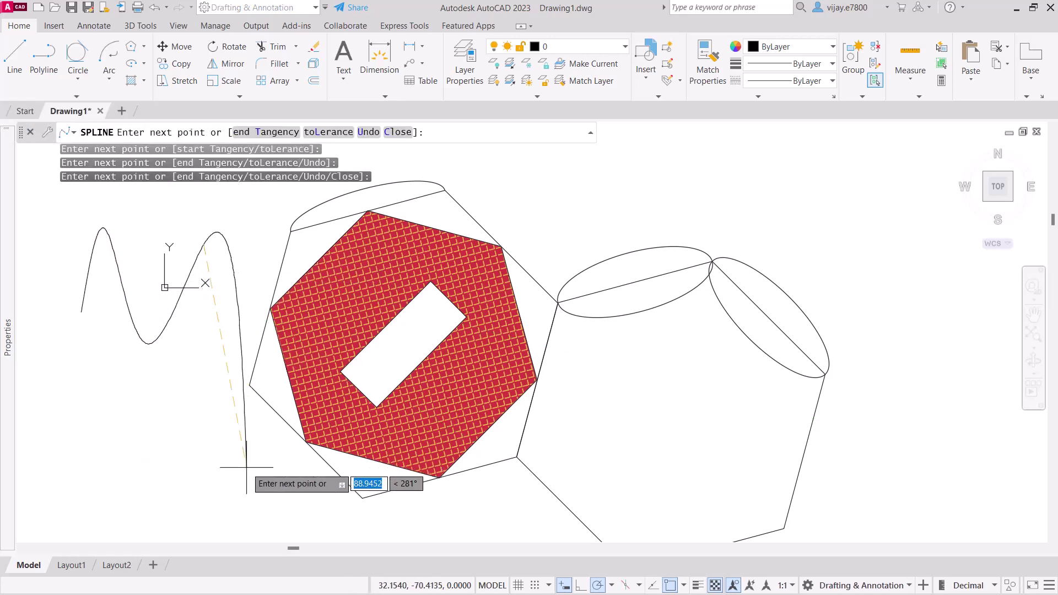
left_click(168, 466)
right_click(178, 461)
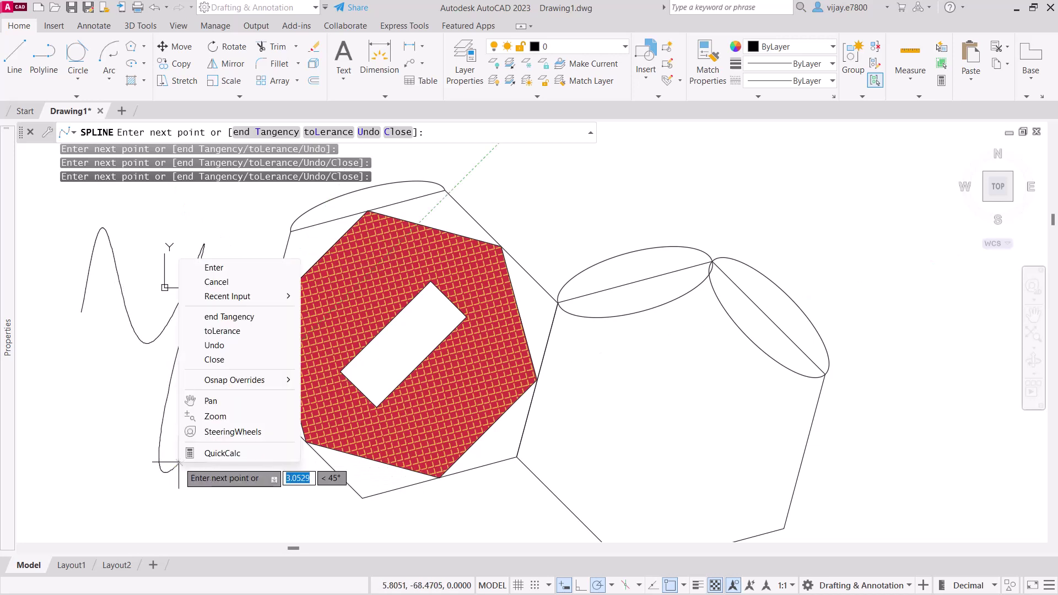
left_click(126, 417)
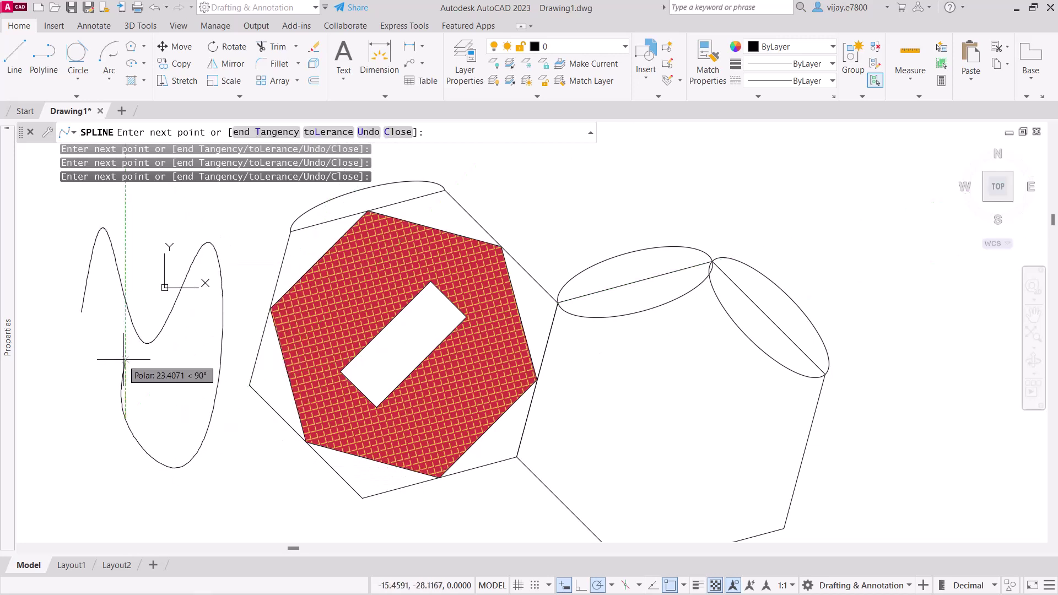
left_click(194, 342)
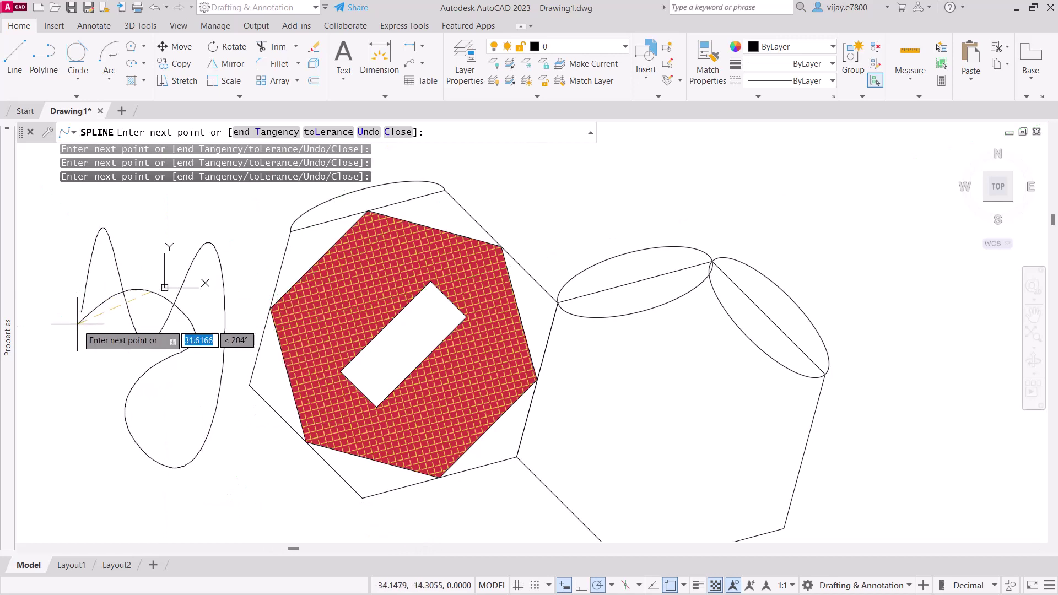
left_click(40, 261)
right_click(83, 264)
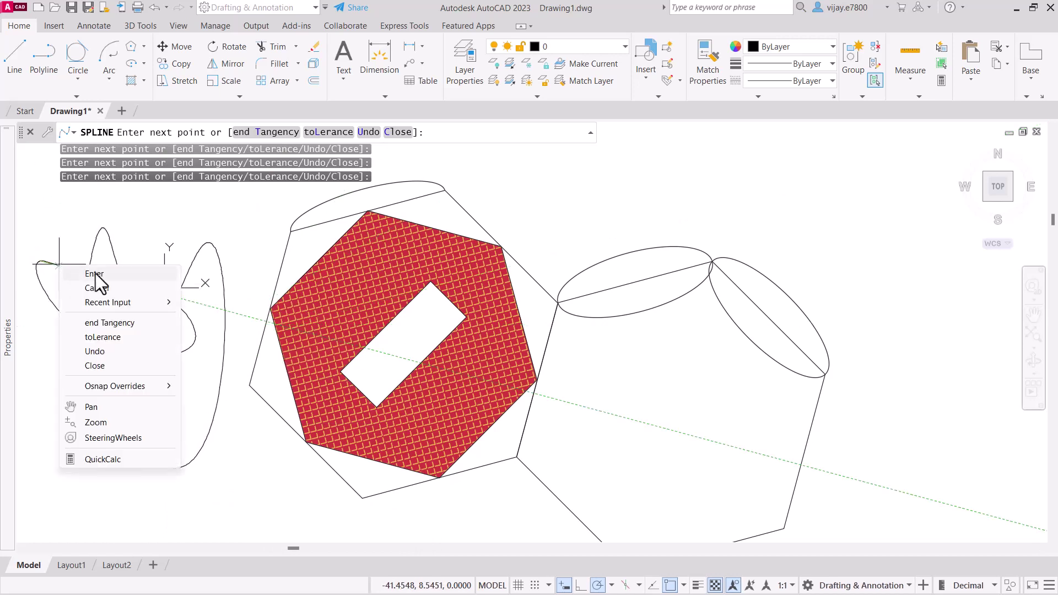
left_click(96, 273)
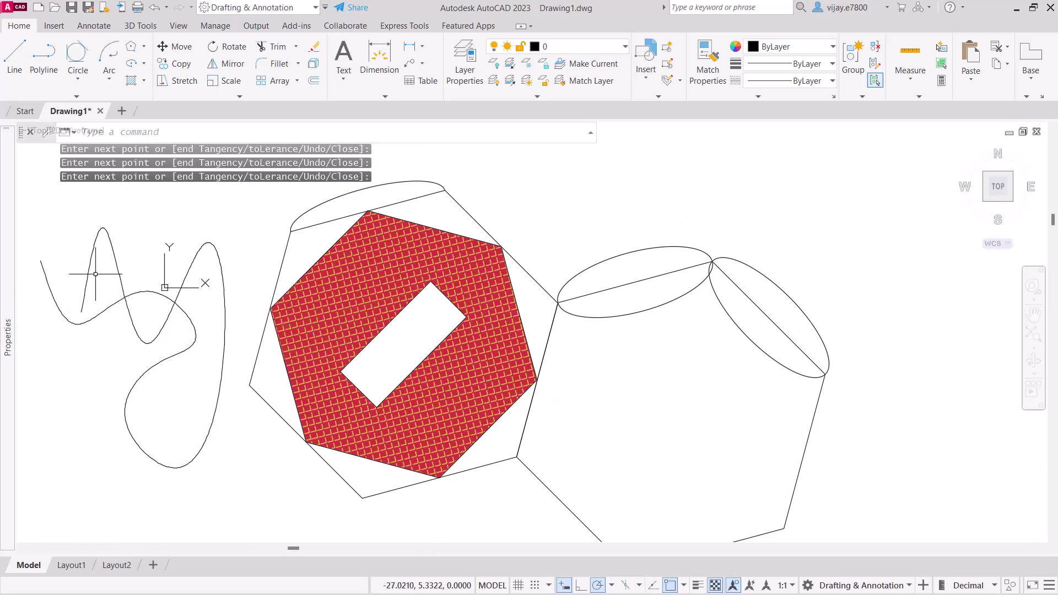
Step: Draw a short wavy spline with four control vertices above the looping fit-point spline
left_click(64, 96)
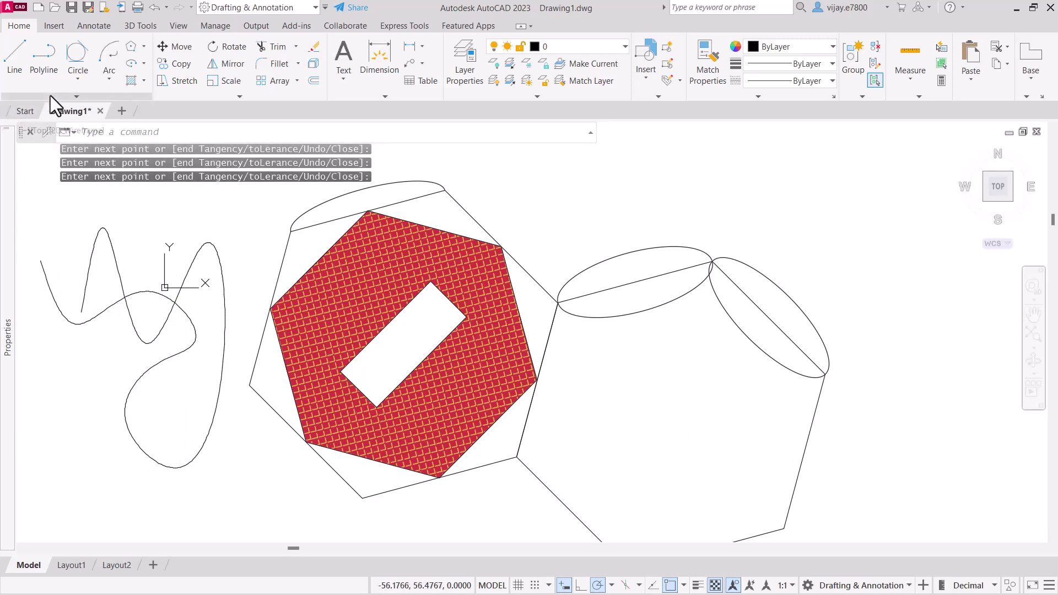
left_click(50, 96)
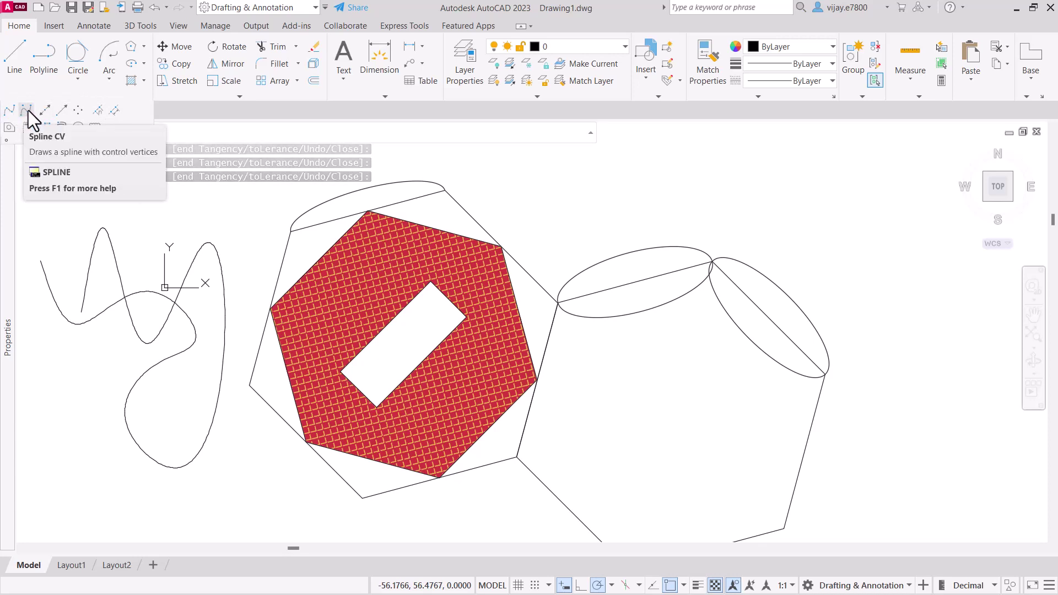
left_click(27, 111)
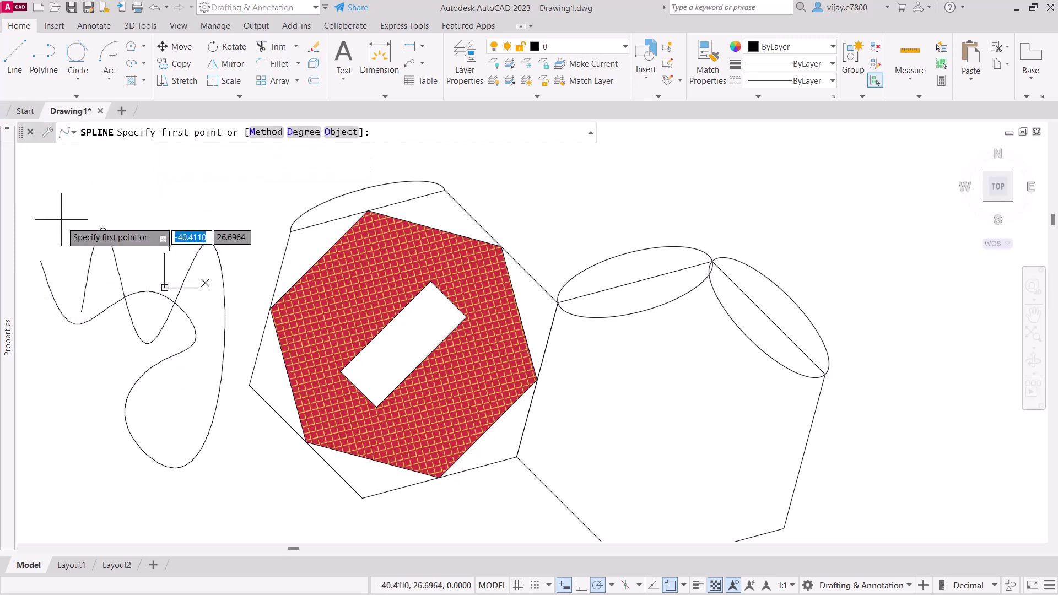
left_click(59, 246)
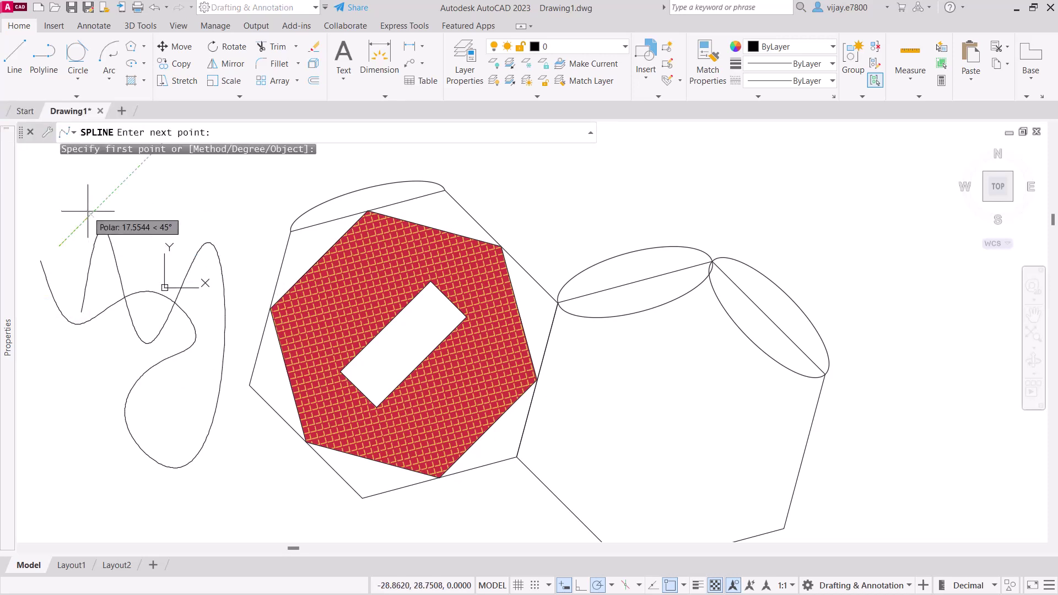
left_click(98, 178)
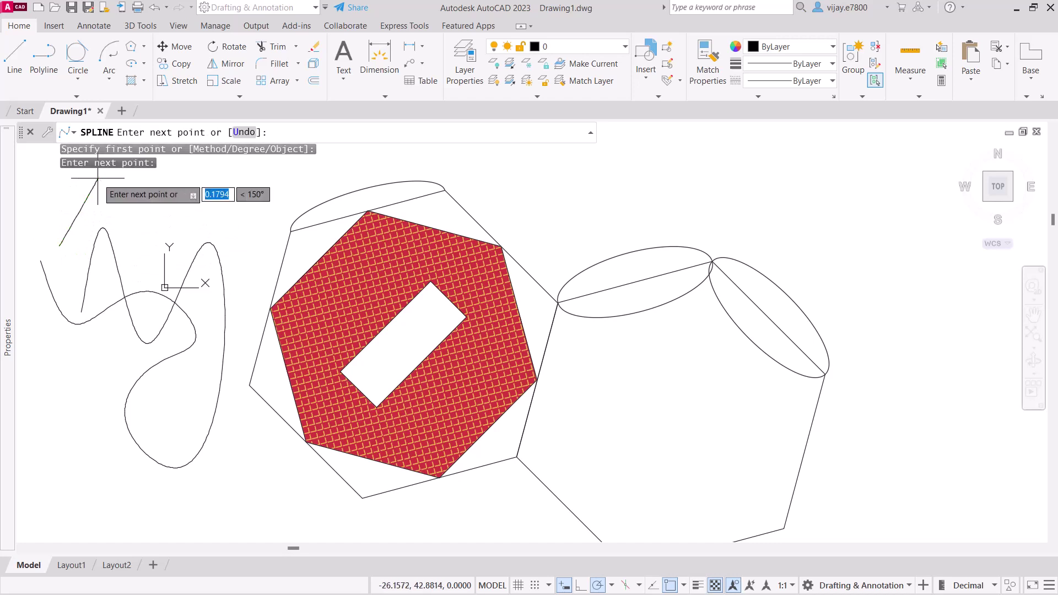
left_click(117, 243)
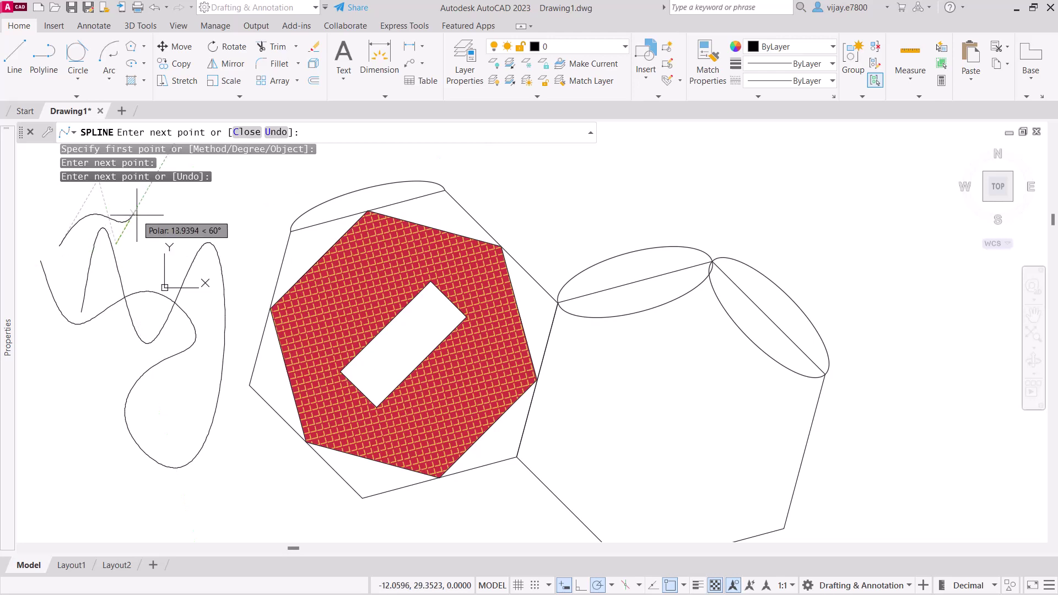
scroll(139, 209, "down", 2)
scroll(139, 209, "up", 2)
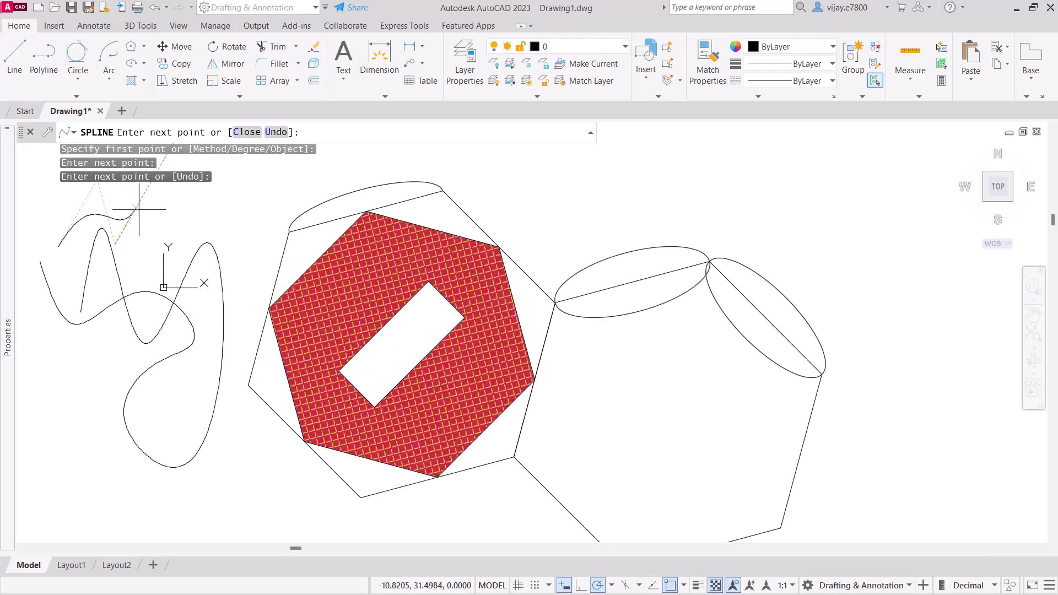
middle_click_drag(138, 209, 173, 367)
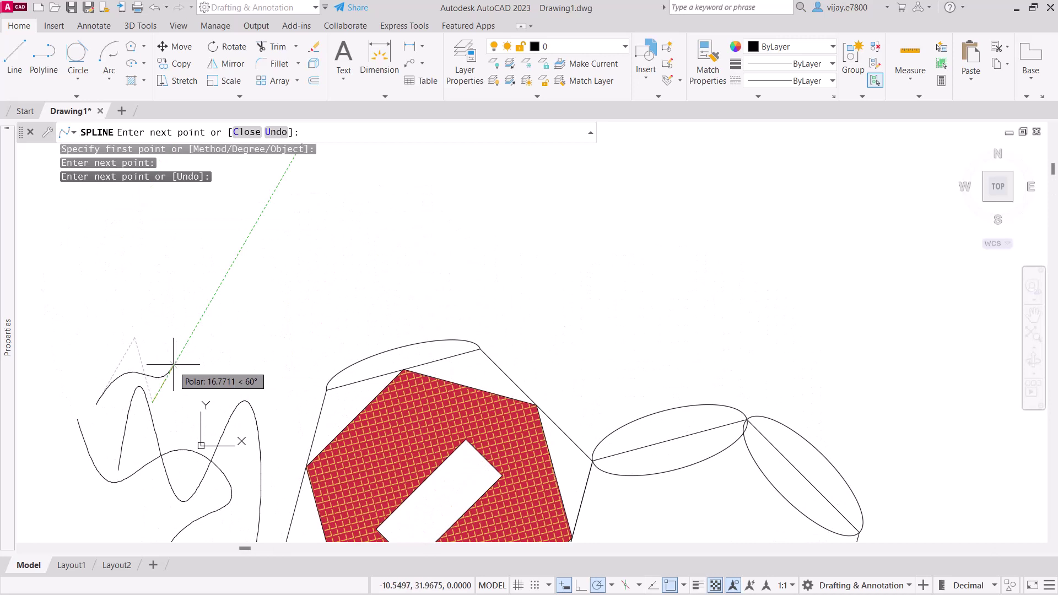
left_click(174, 363)
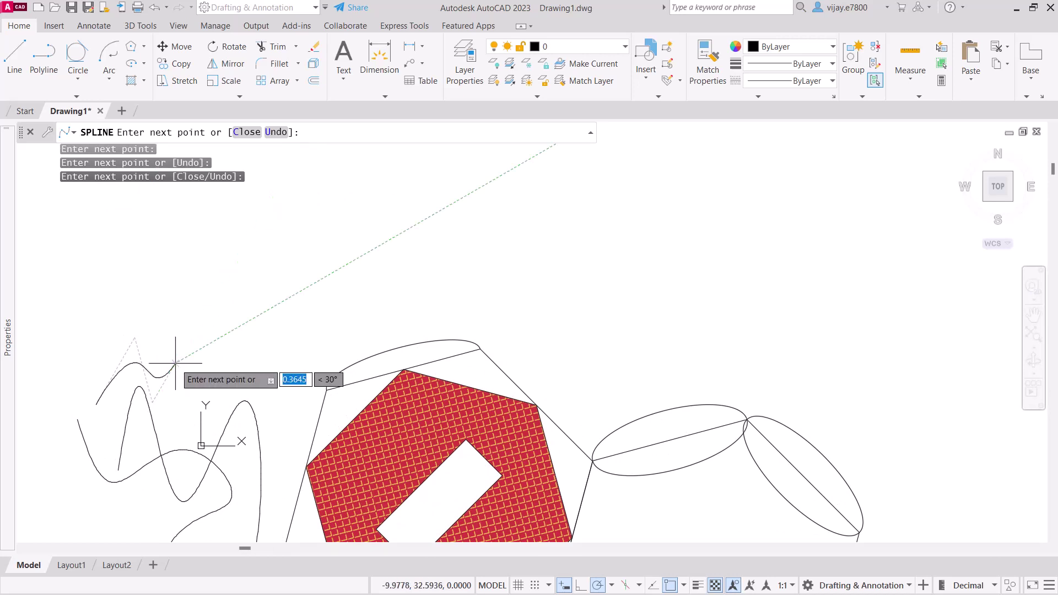
right_click(176, 363)
left_click(223, 372)
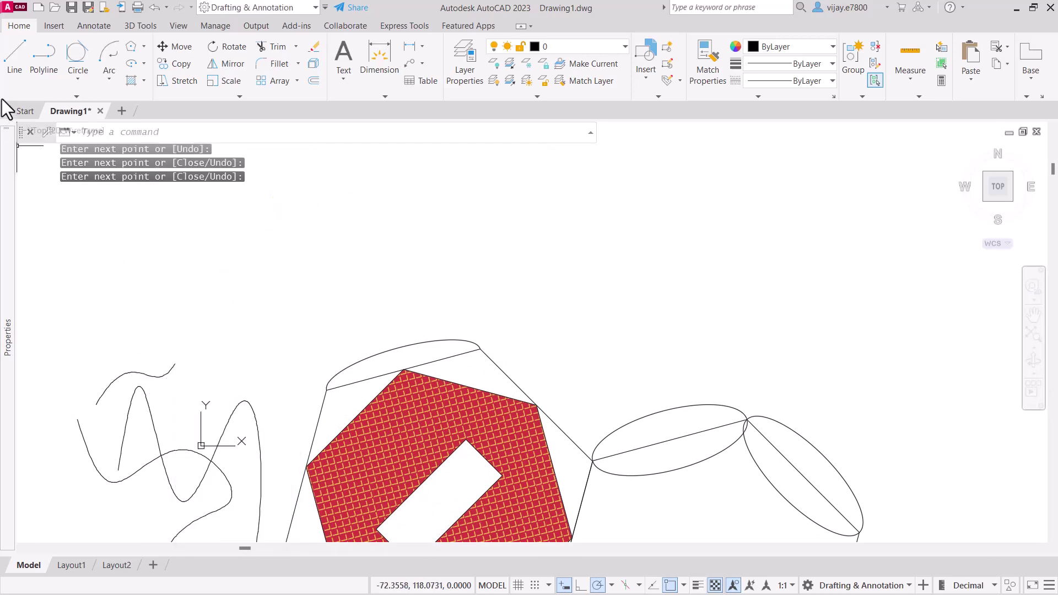
Step: Place an infinite construction line at 30 degrees through a point above the splines
left_click(76, 98)
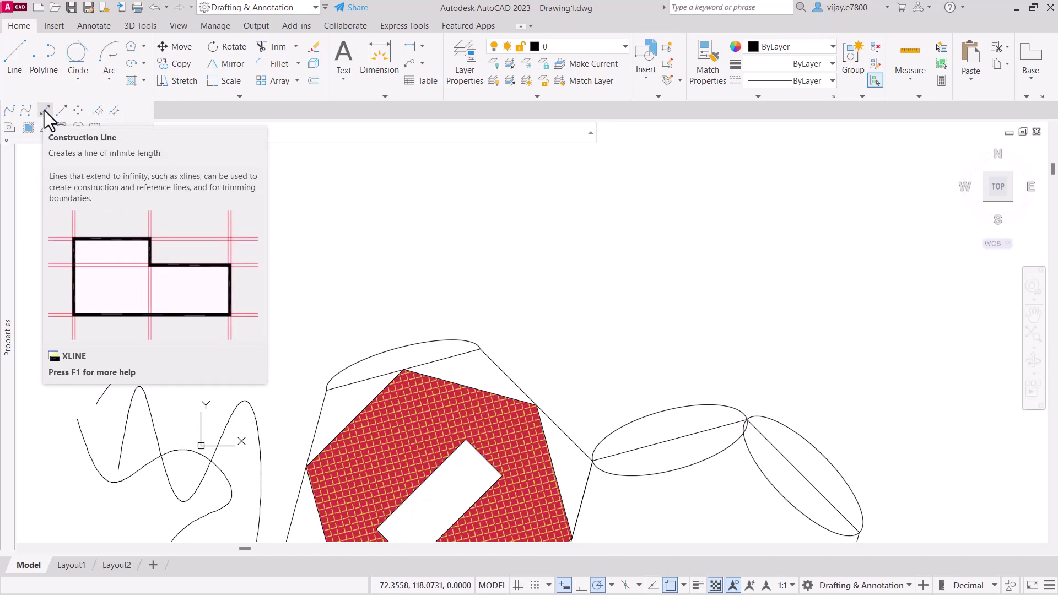
left_click(45, 112)
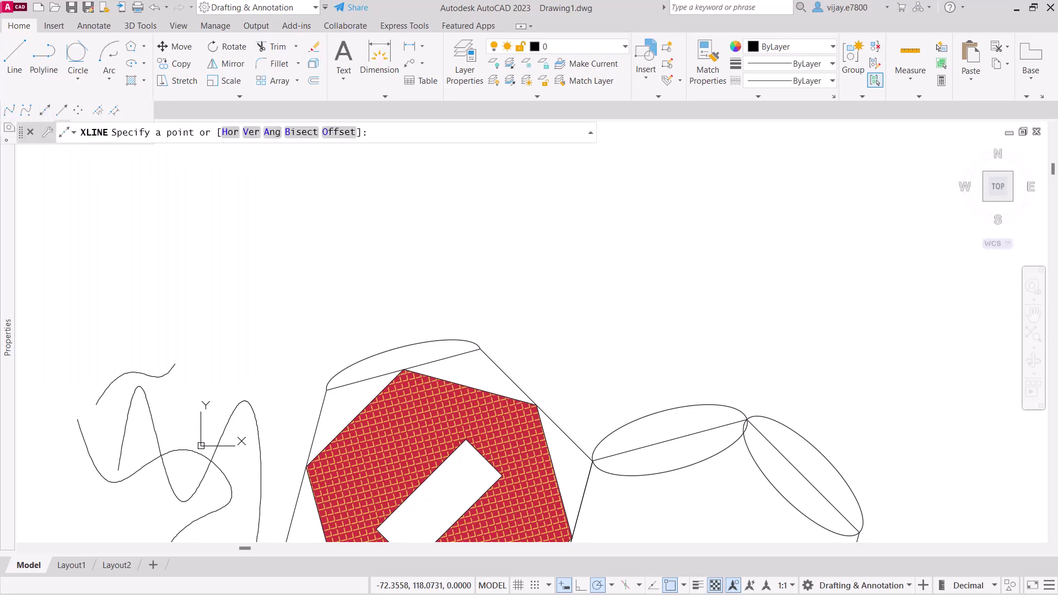
left_click(223, 270)
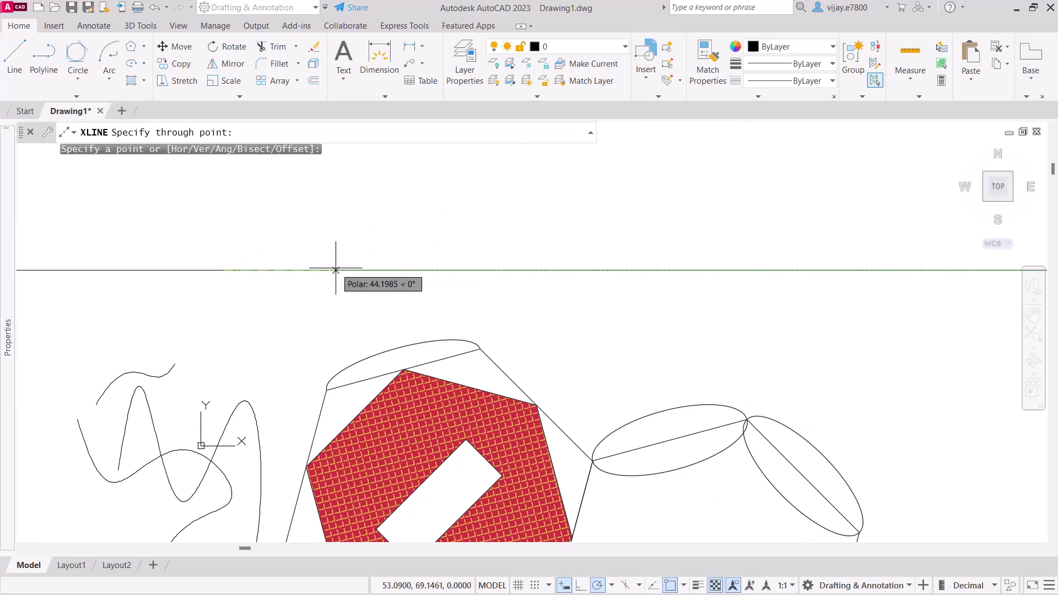
scroll(336, 270, "down", 10)
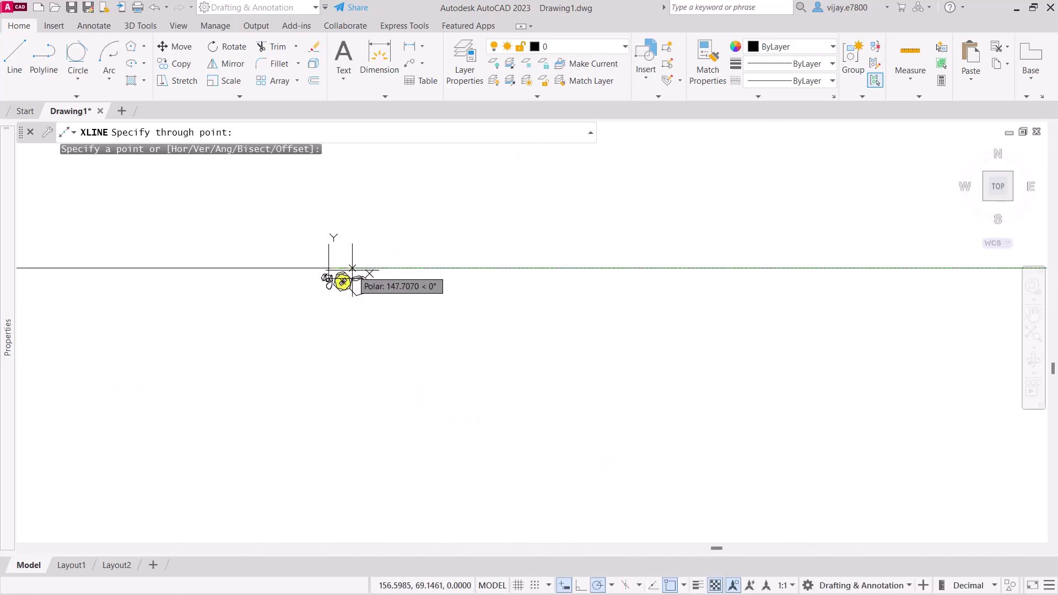
scroll(338, 269, "up", 8)
scroll(297, 229, "up", 4)
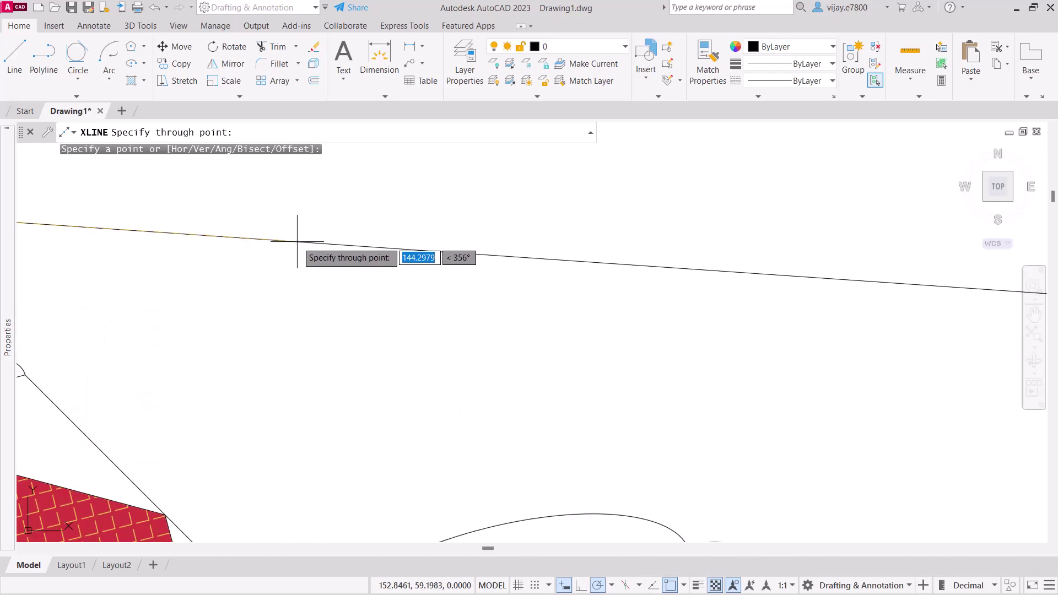
scroll(298, 231, "down", 8)
scroll(200, 242, "up", 2)
middle_click_drag(201, 241, 337, 337)
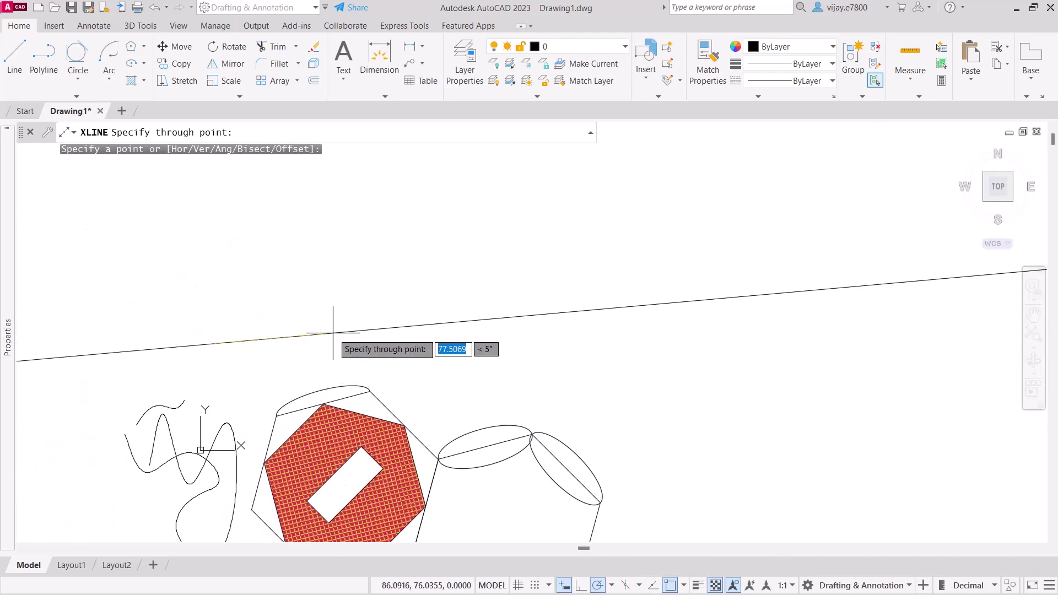
type("<30")
key("Return")
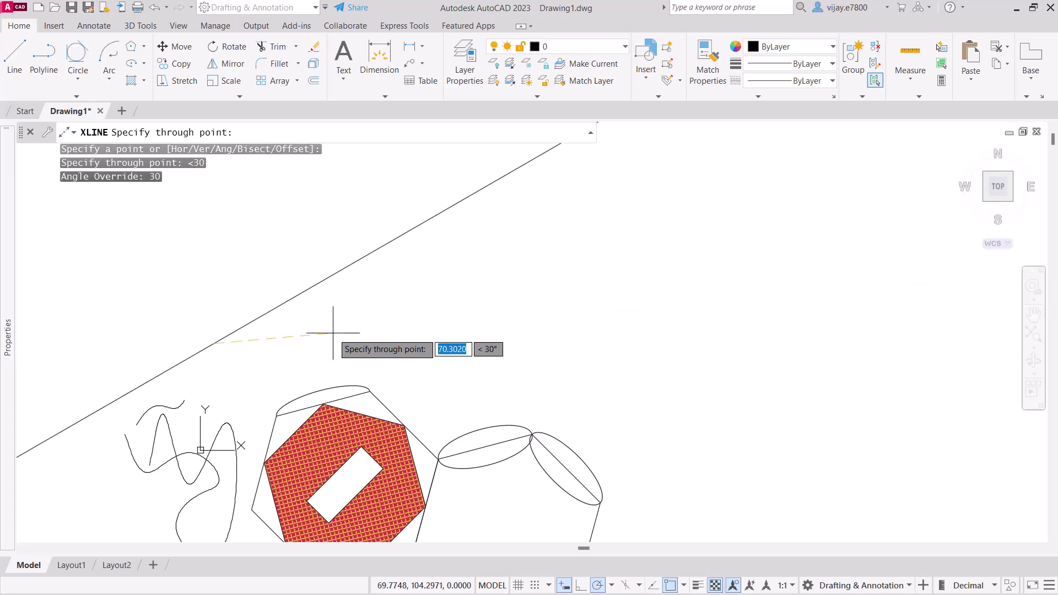
left_click(333, 333)
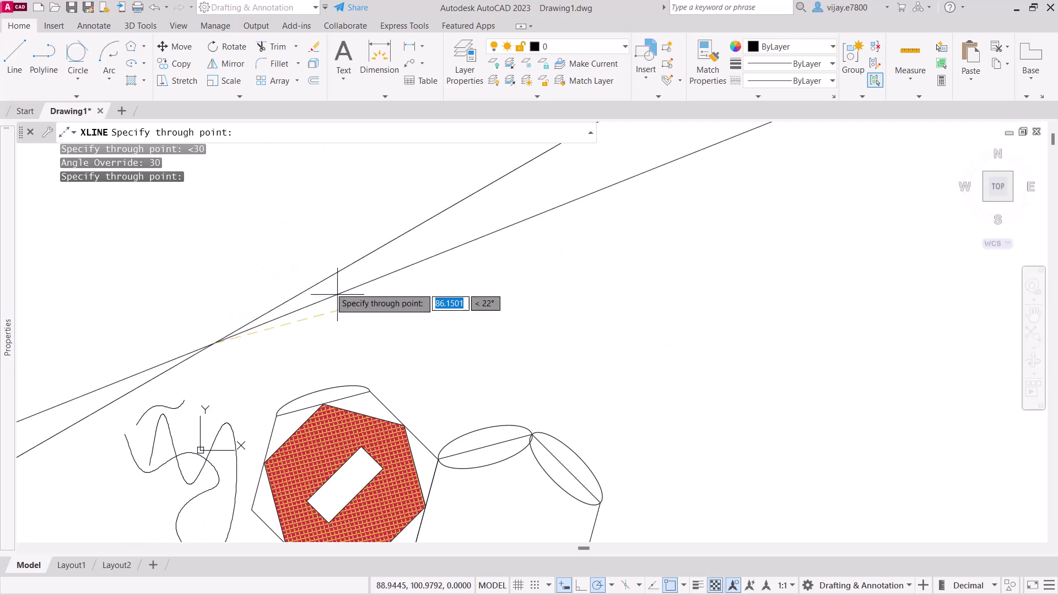
Step: Add a fan of further construction lines at varied angles through the same root point, and end the command
left_click(303, 265)
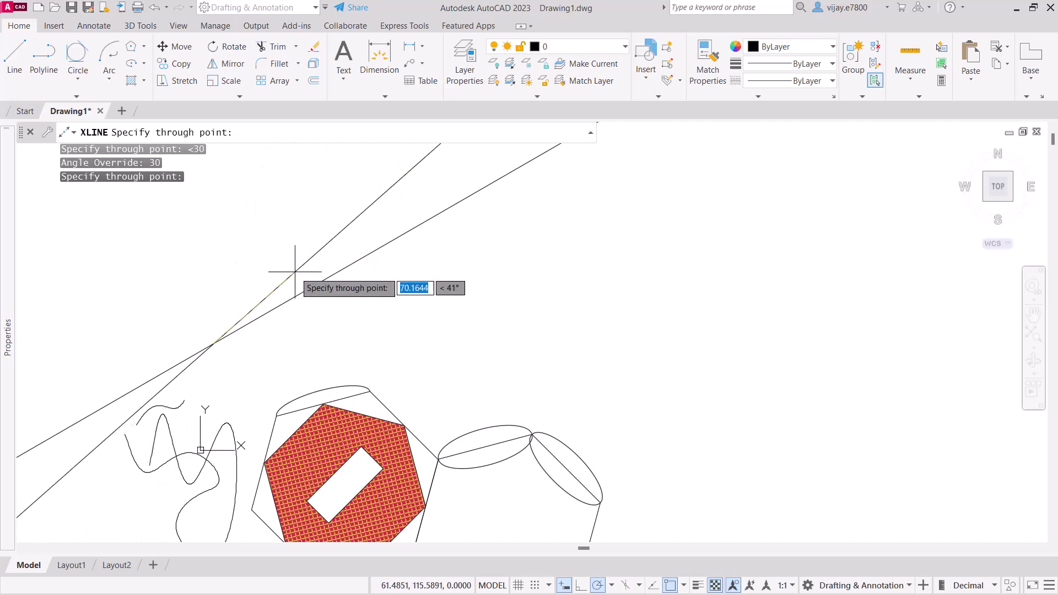
left_click(282, 258)
left_click(261, 246)
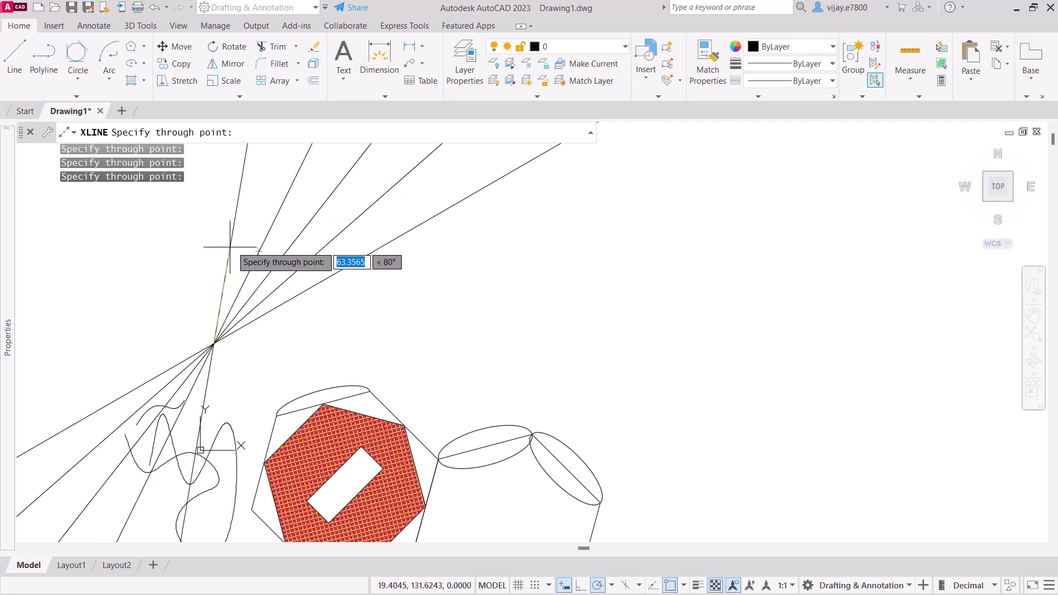
left_click(239, 246)
left_click(219, 237)
left_click(208, 238)
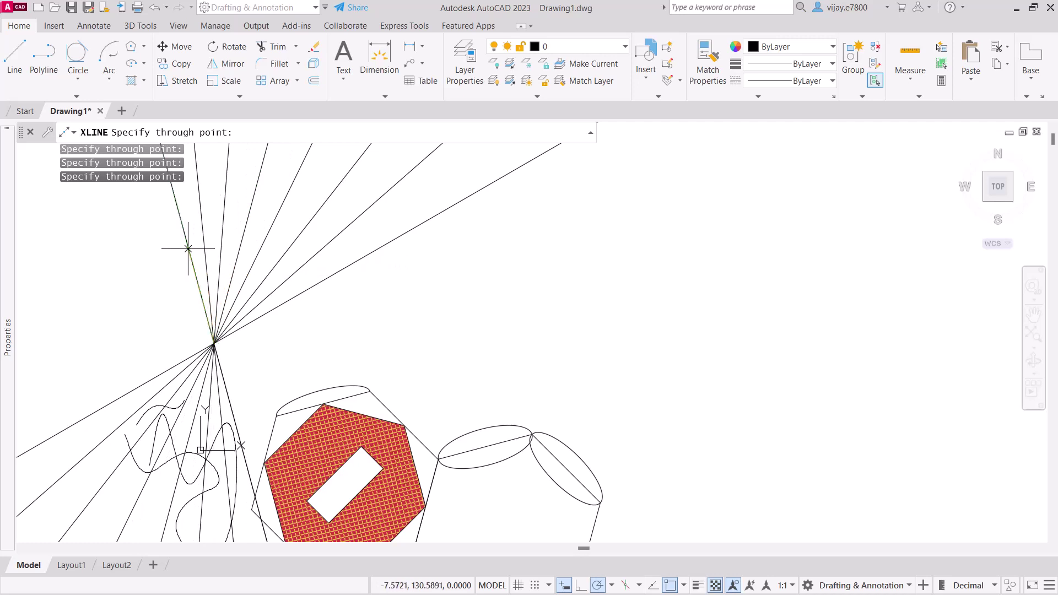
left_click(166, 261)
left_click(150, 280)
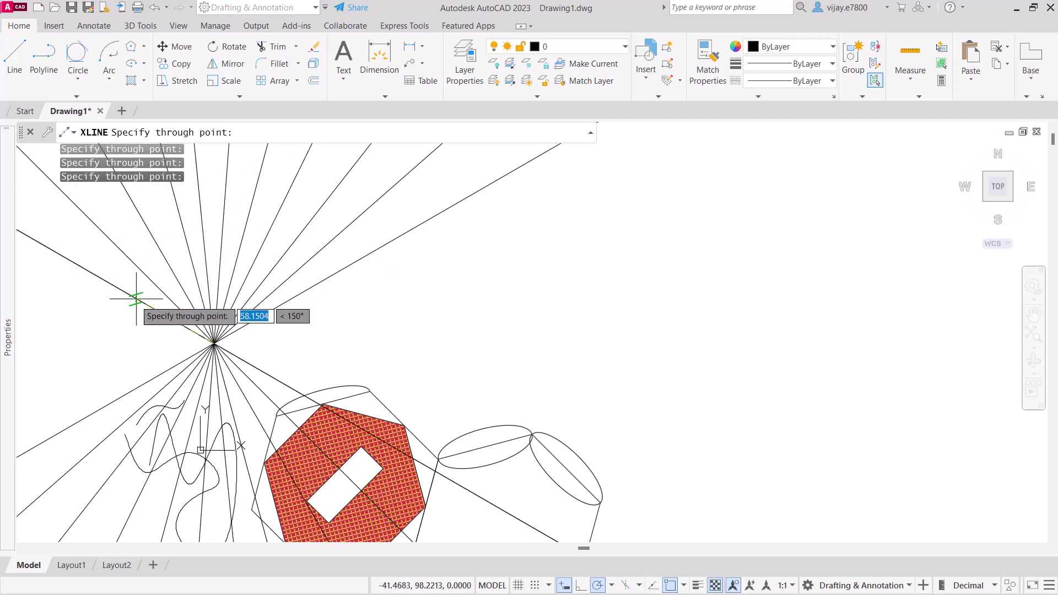
left_click(134, 297)
left_click(130, 319)
left_click(130, 336)
left_click(130, 344)
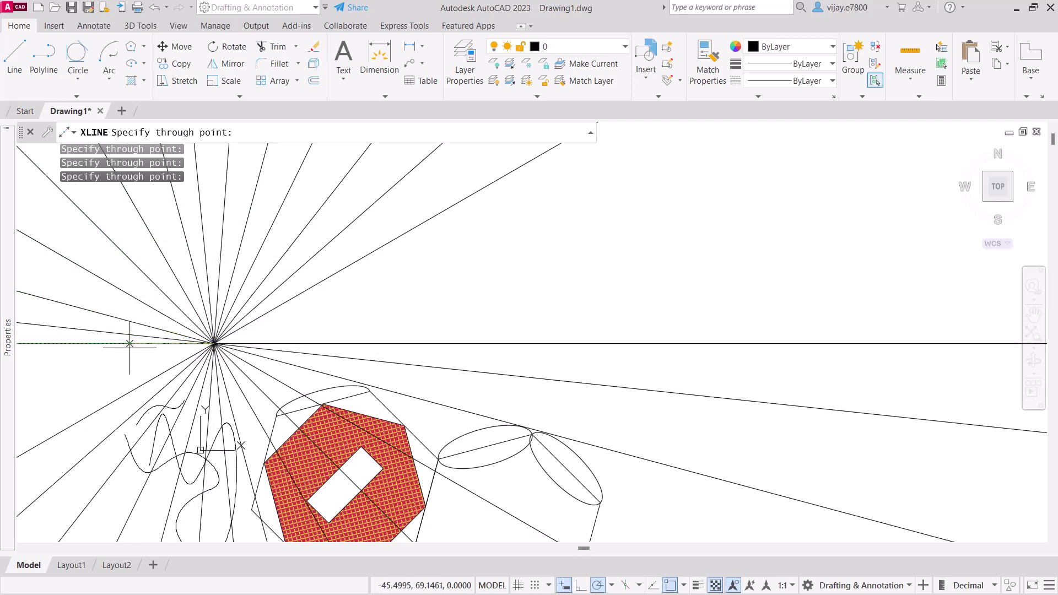
left_click(130, 361)
left_click(131, 366)
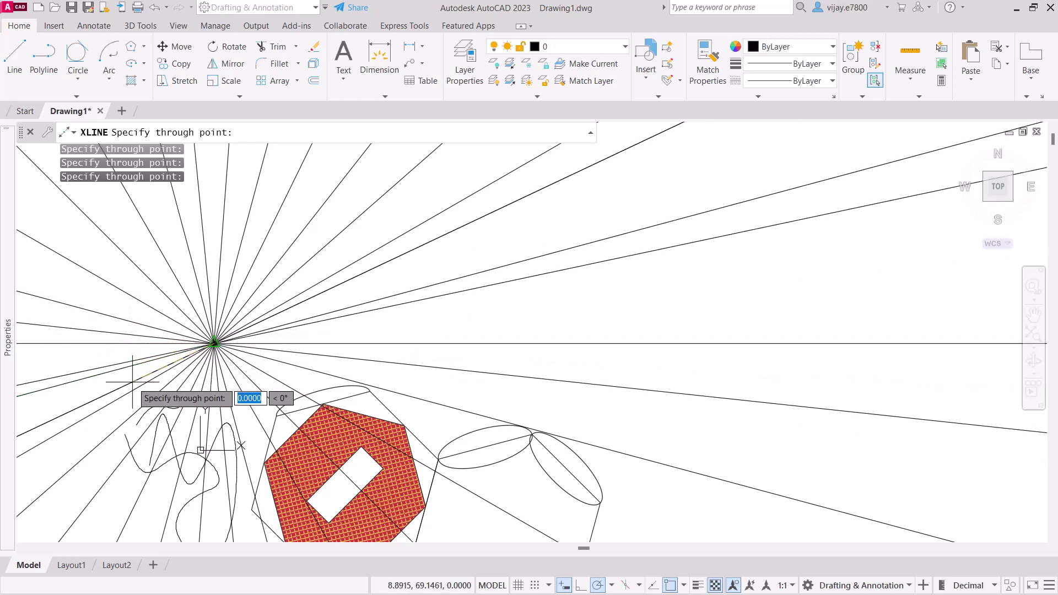
left_click(132, 382)
key("Escape")
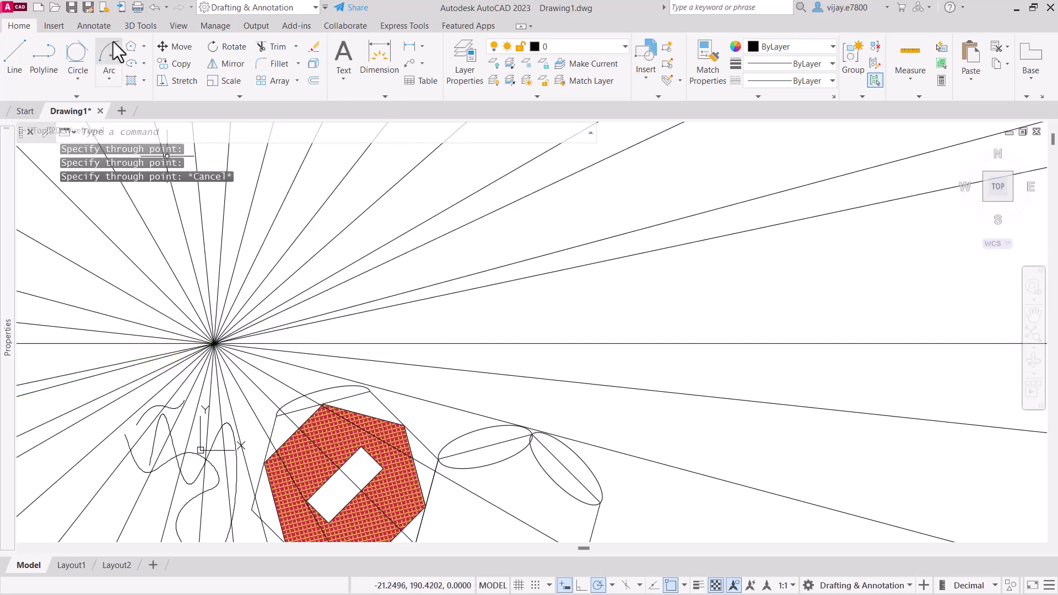
Step: Erase all the drawn objects, including the splines, the construction line fan and the hatched hexagon
left_click(69, 97)
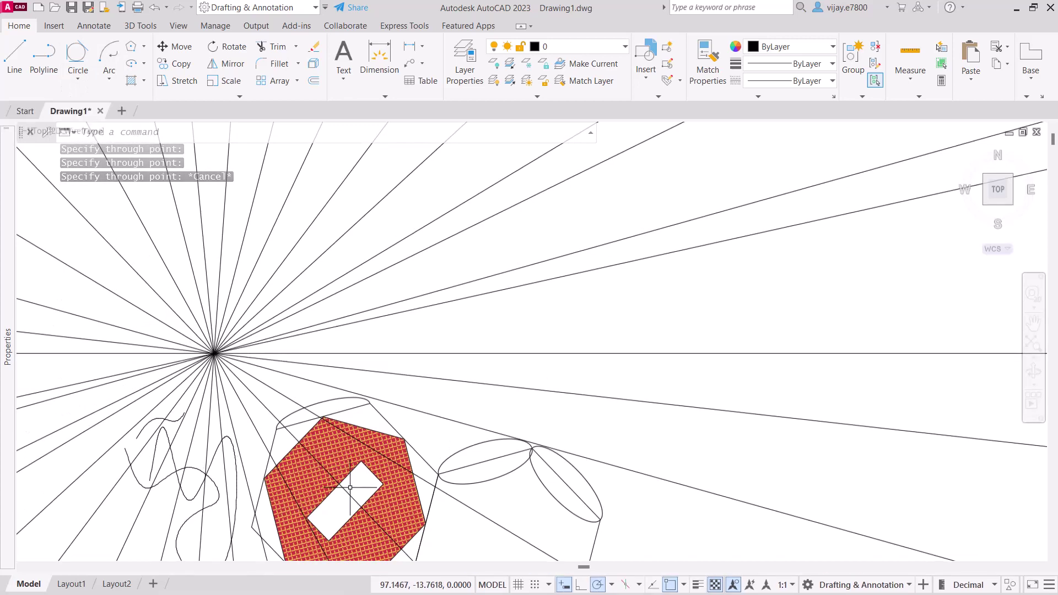
scroll(613, 471, "down", 4)
left_click(680, 550)
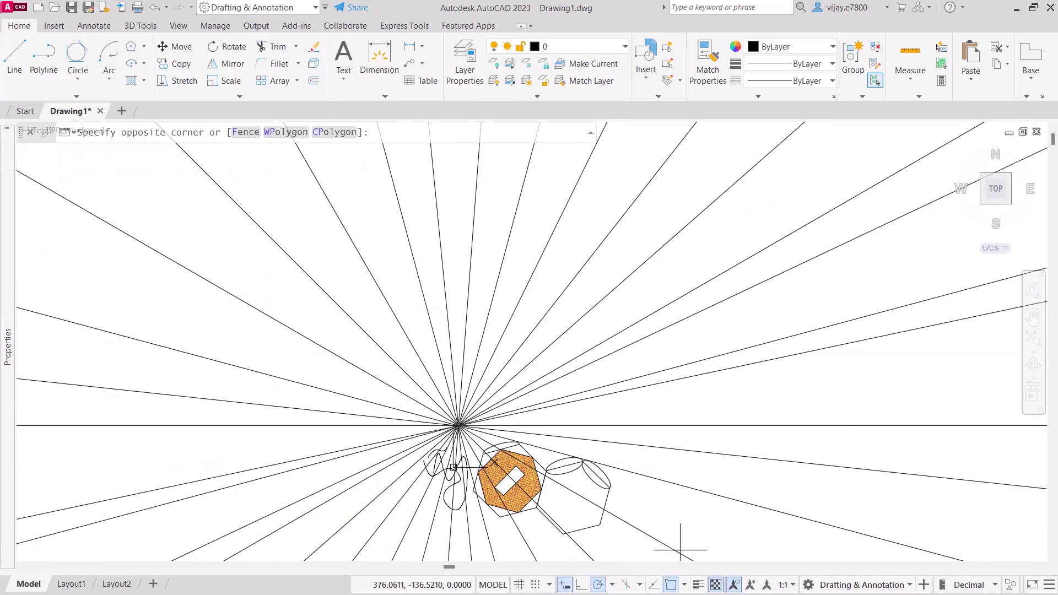
left_click(241, 267)
key("Delete")
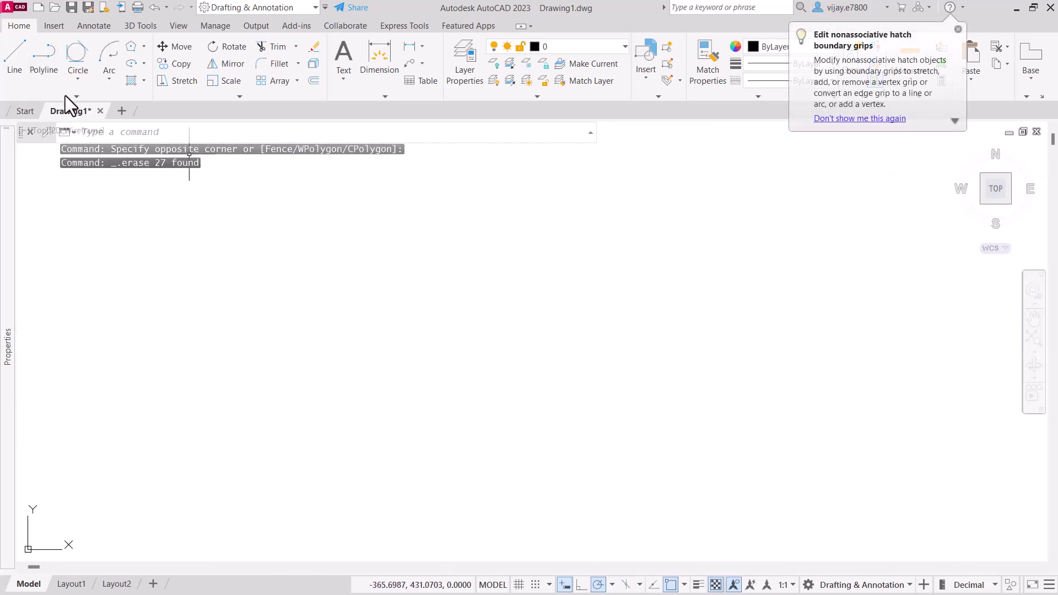
left_click(163, 288)
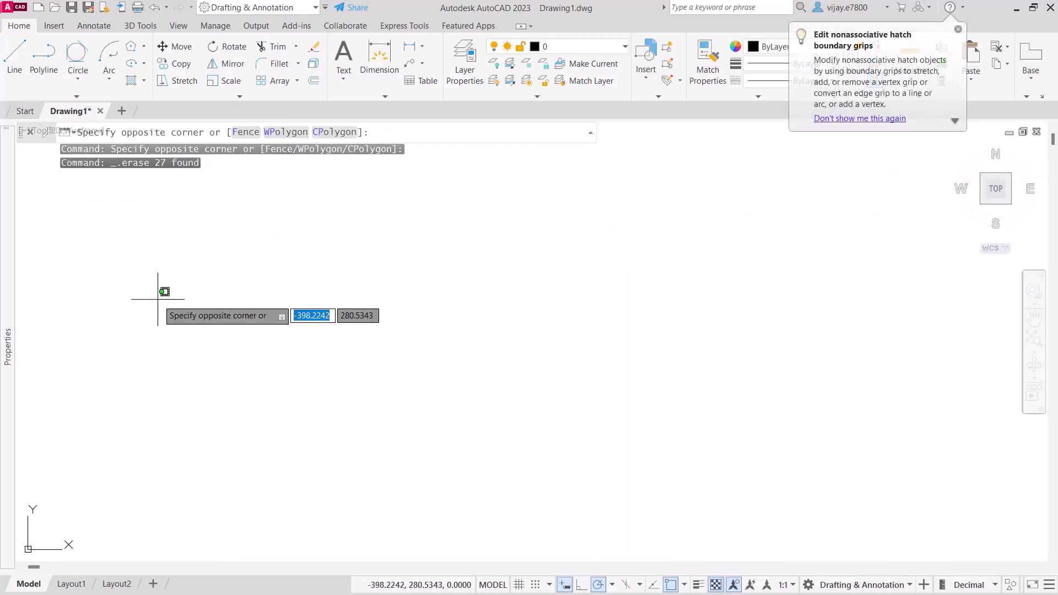
left_click(130, 255)
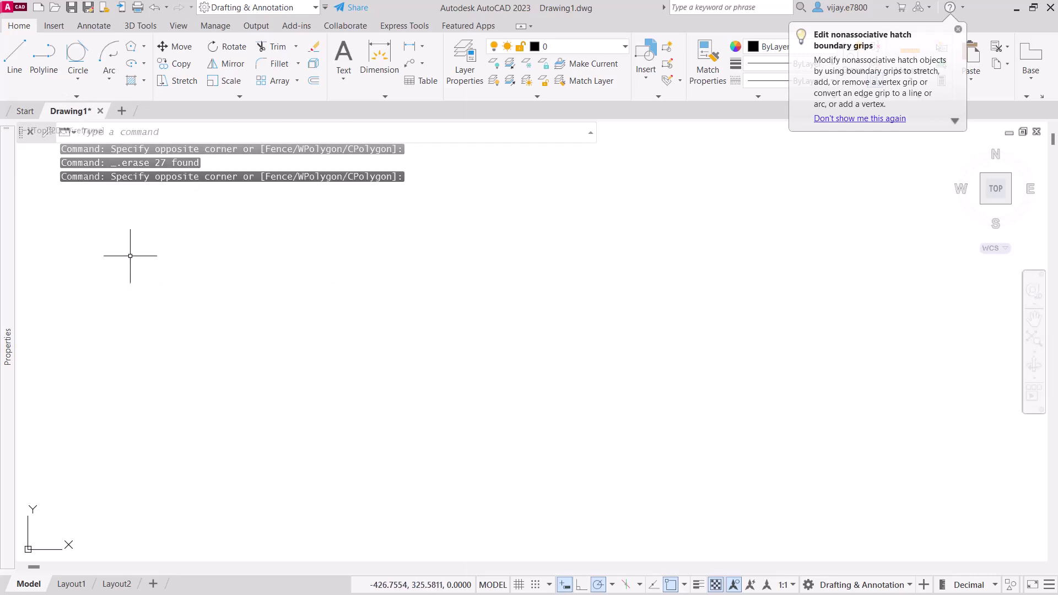
Step: Draw a ray at 0 degrees from a start point in the empty drawing area
left_click(77, 96)
left_click(62, 110)
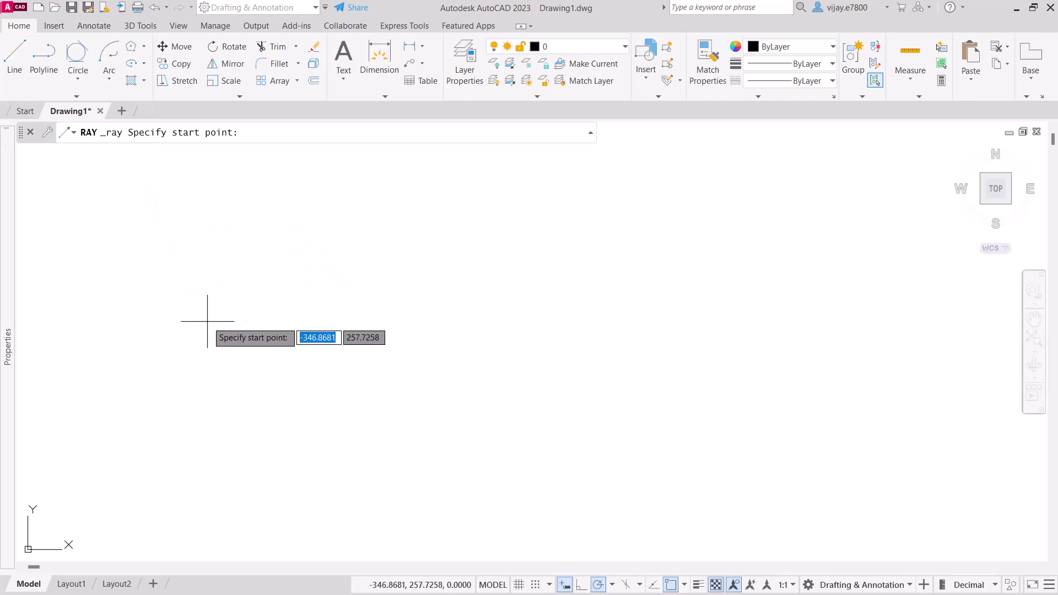
left_click(292, 372)
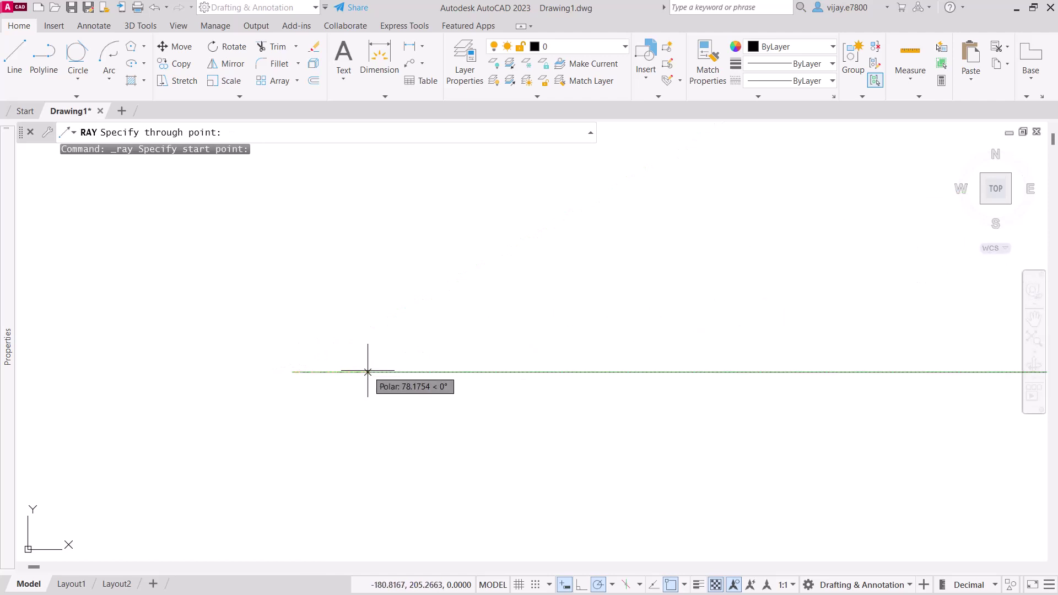
left_click(368, 372)
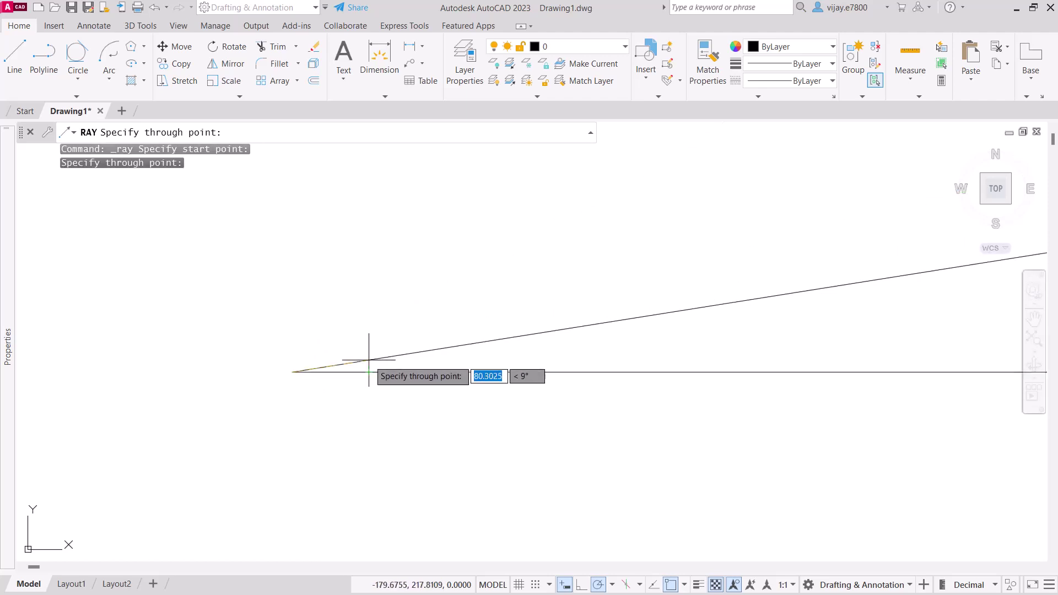
Step: Add further rays at varied angles all the way around the same start point, and end the command
left_click(366, 361)
left_click(364, 346)
left_click(351, 330)
left_click(333, 319)
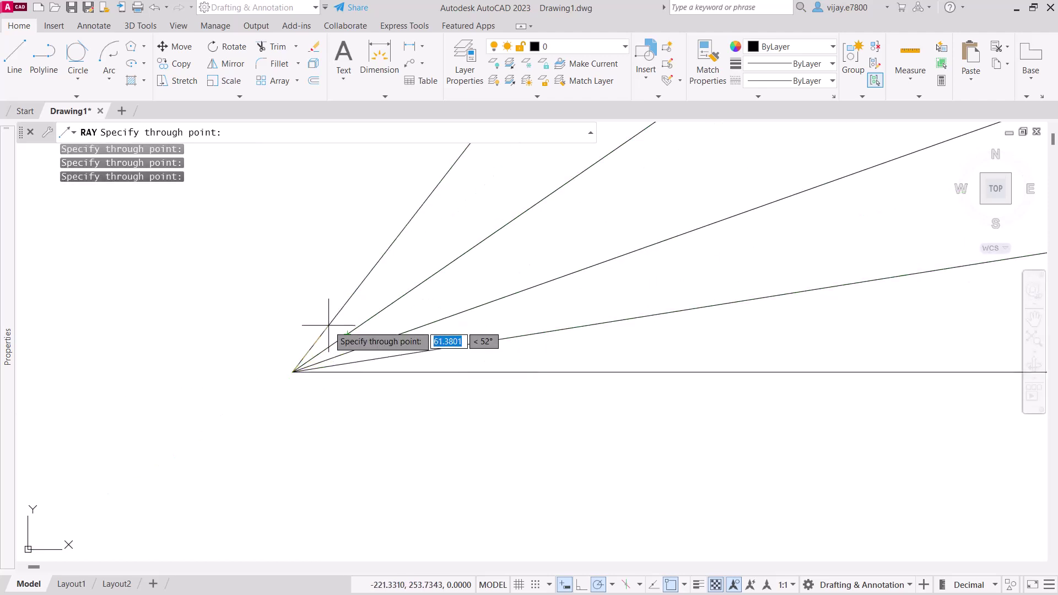
left_click(312, 315)
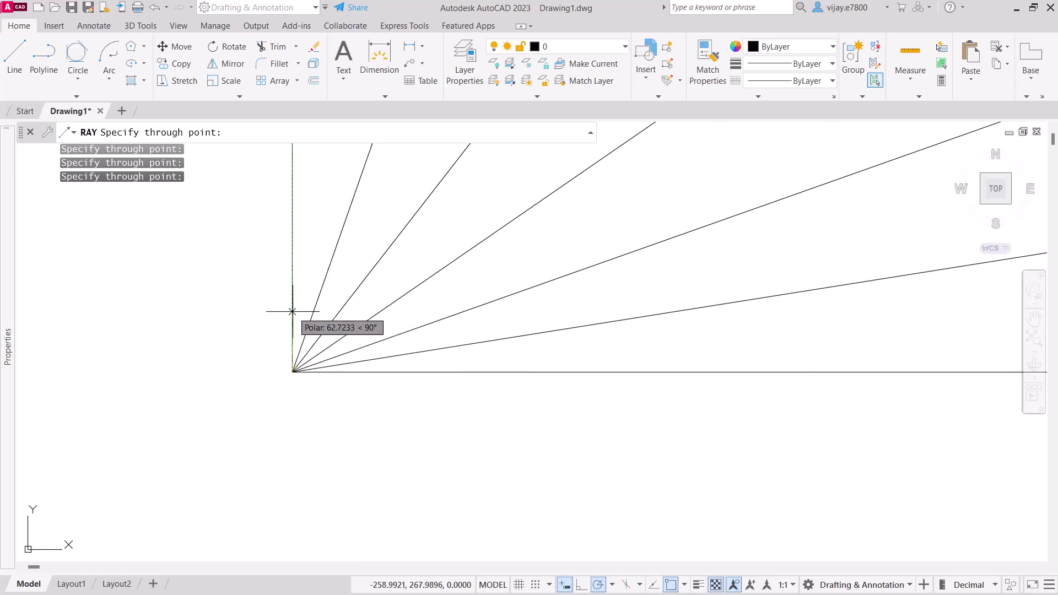
left_click(292, 309)
left_click(270, 310)
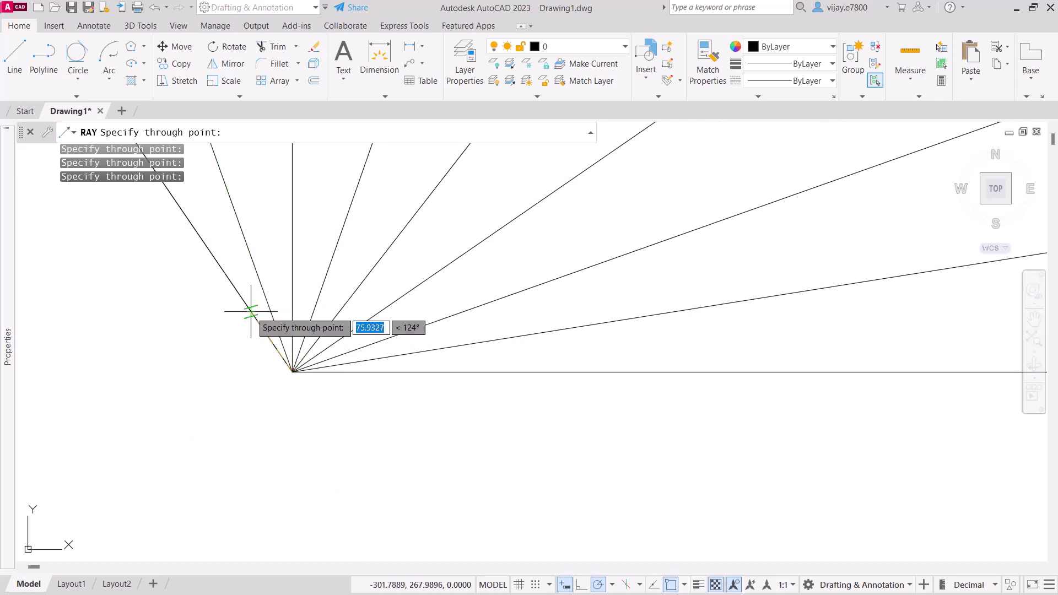
left_click(246, 306)
left_click(226, 324)
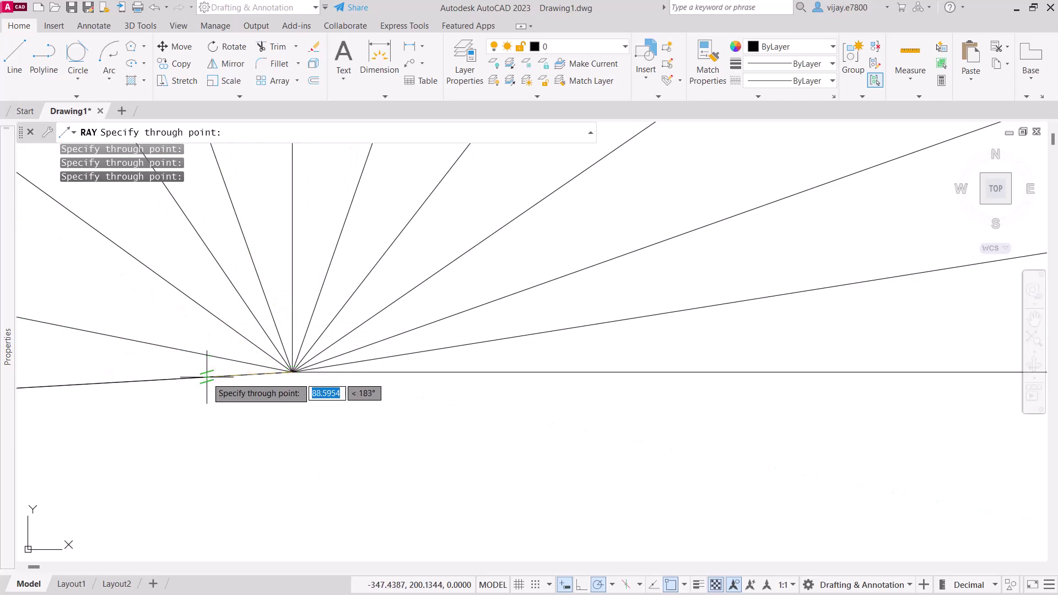
left_click(209, 376)
left_click(216, 397)
left_click(248, 448)
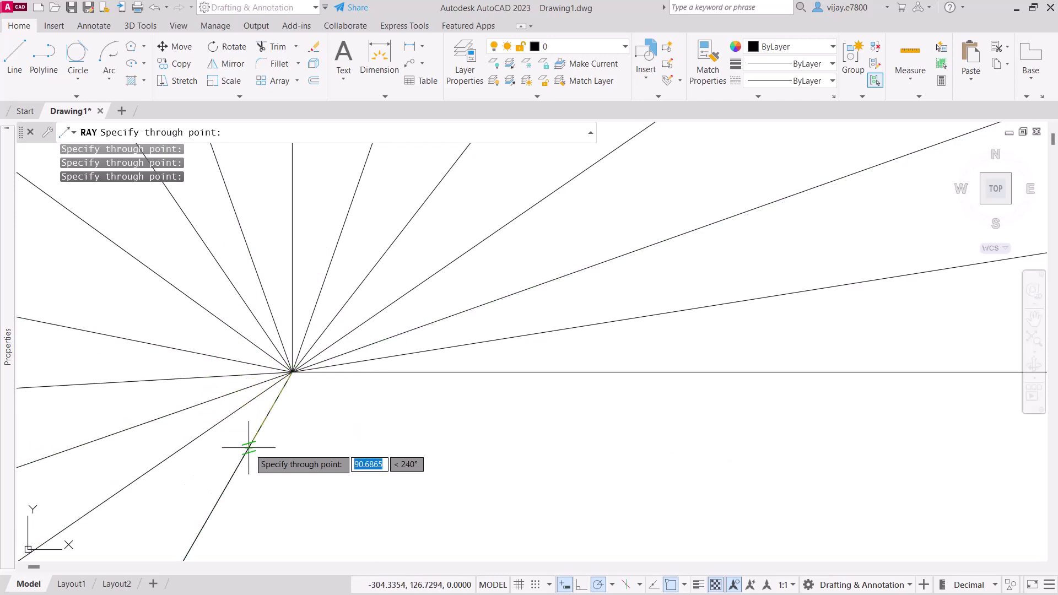
left_click(269, 461)
left_click(292, 481)
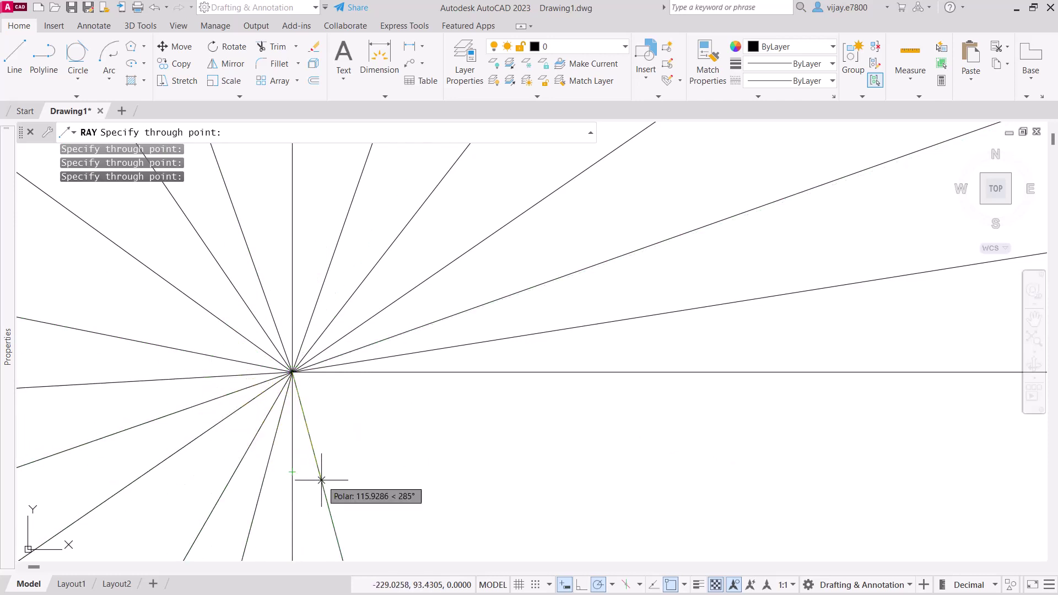
left_click(321, 484)
left_click(350, 472)
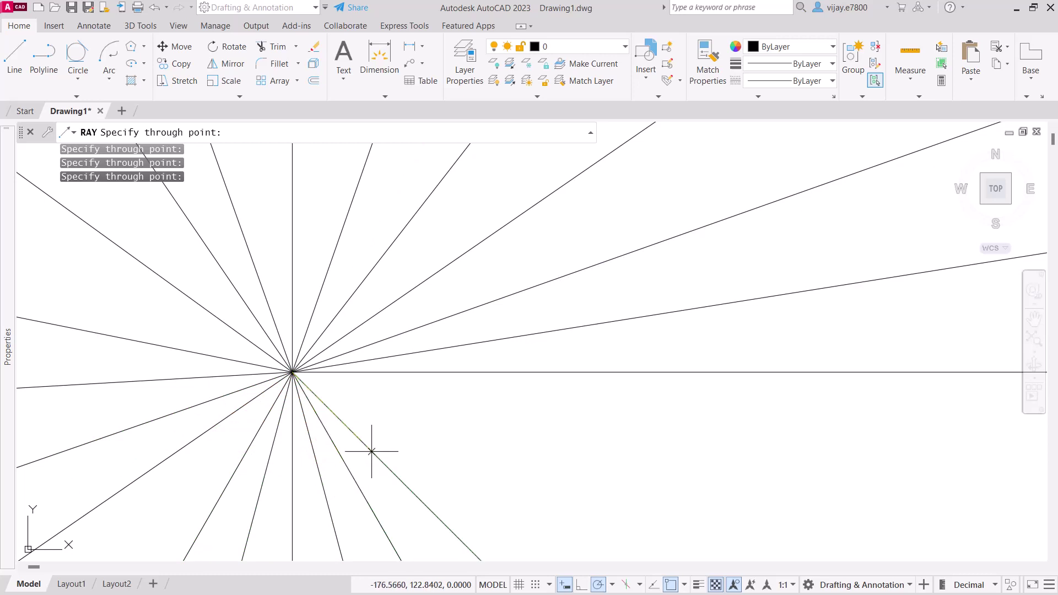
left_click(368, 430)
left_click(398, 410)
scroll(380, 409, "down", 2)
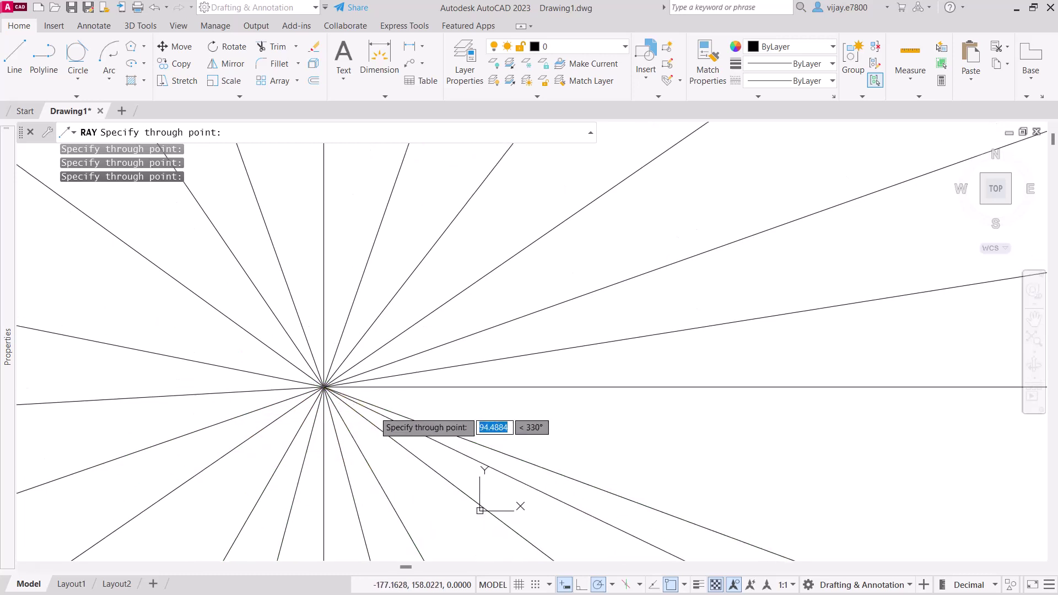
key("Escape")
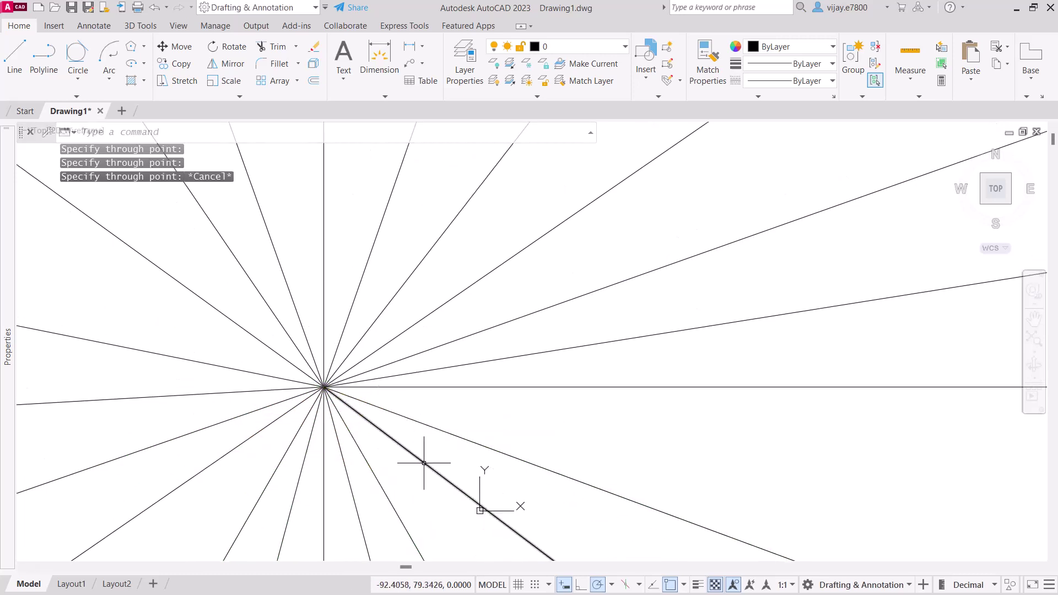
Step: Erase the whole fan of rays
left_click(73, 97)
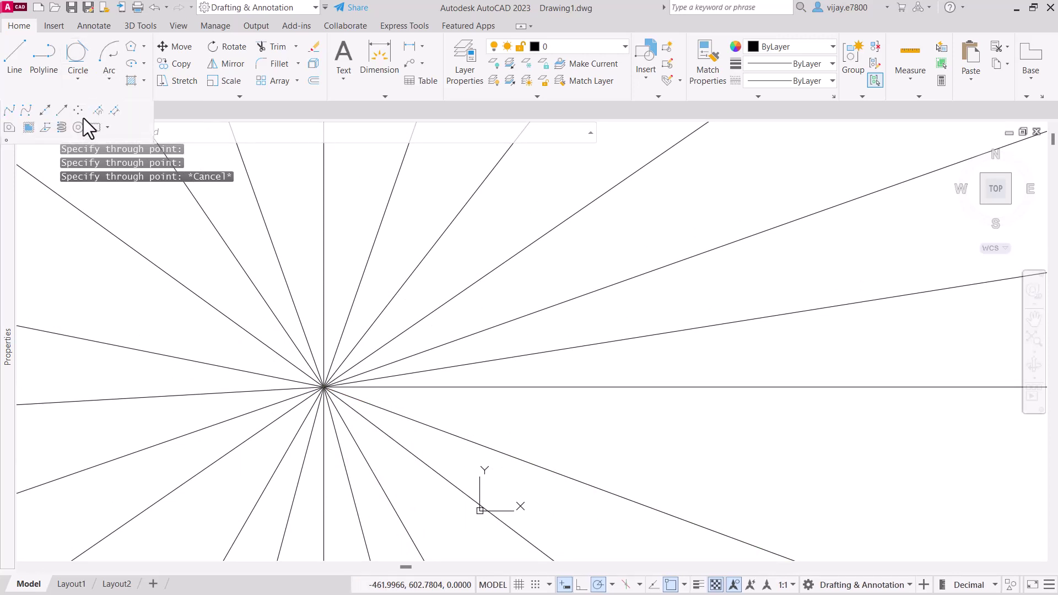
left_click(424, 449)
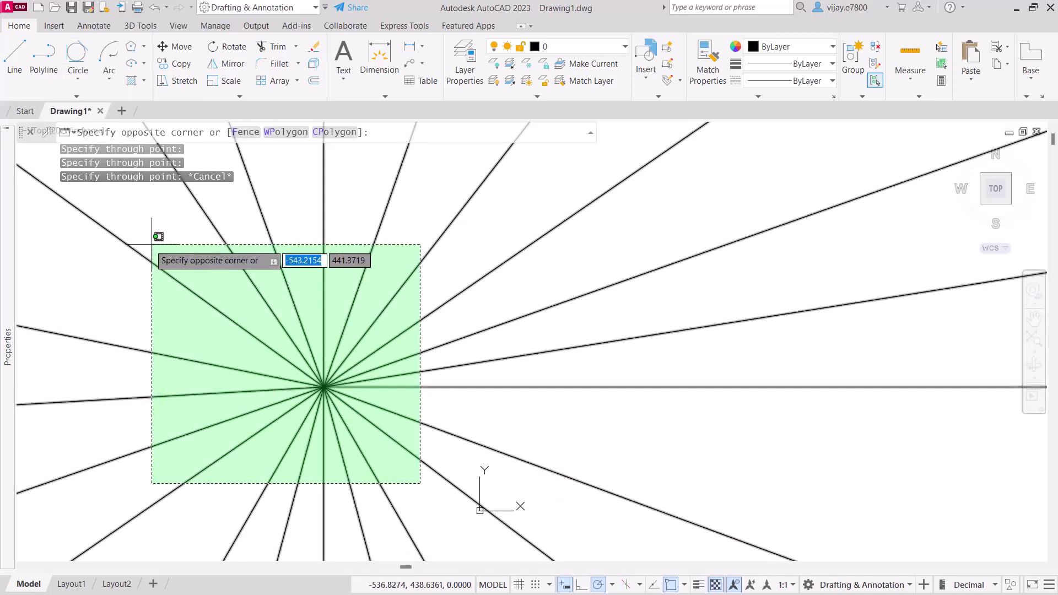
left_click(149, 237)
key("Delete")
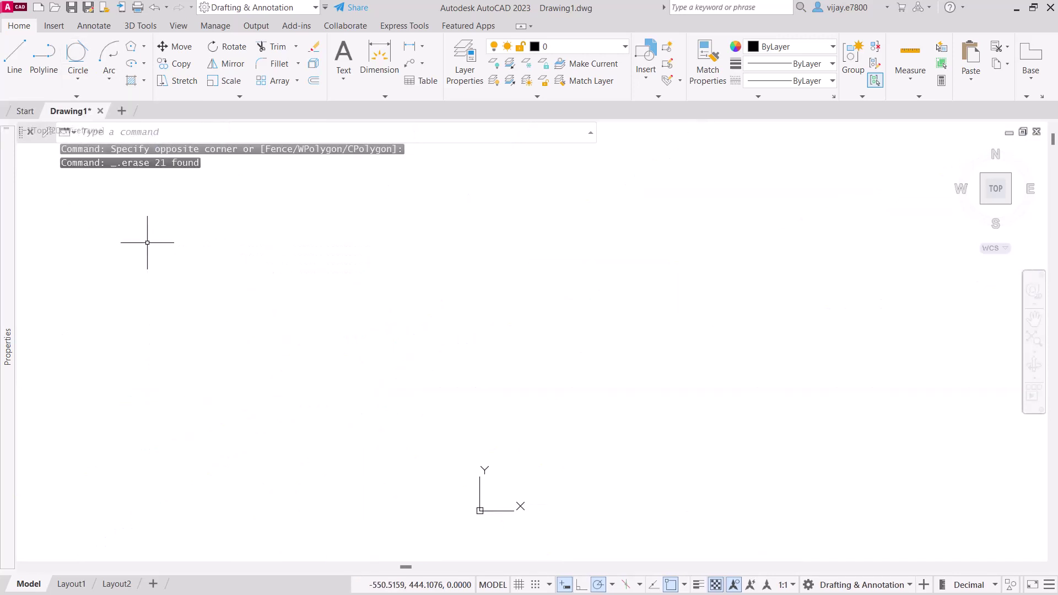
Step: Place five scattered points with the Multiple Points tool in the empty drawing area, and end the command
left_click(72, 95)
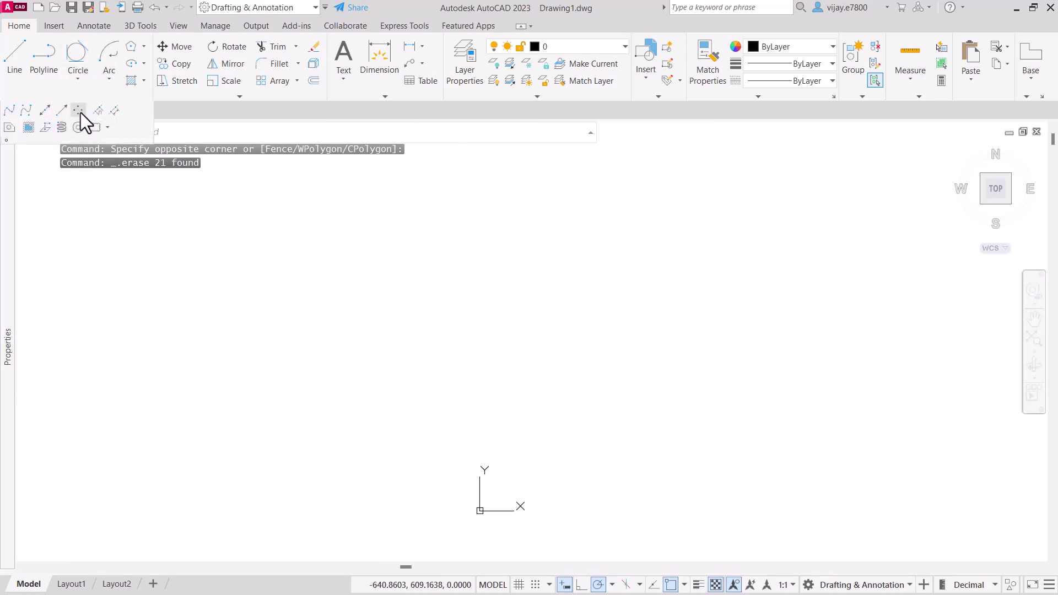
left_click(79, 110)
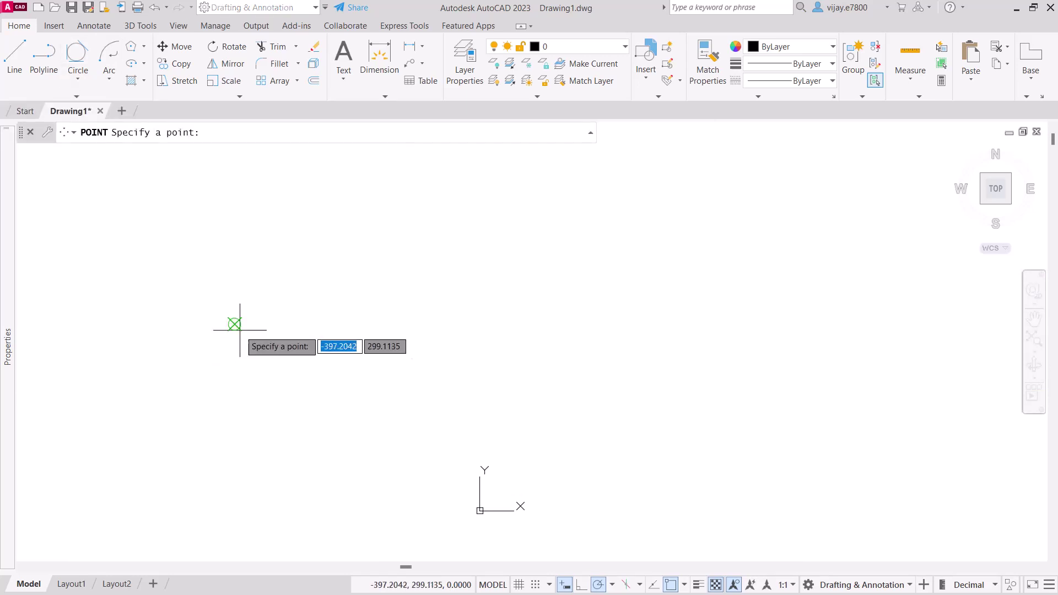
left_click(272, 347)
left_click(342, 340)
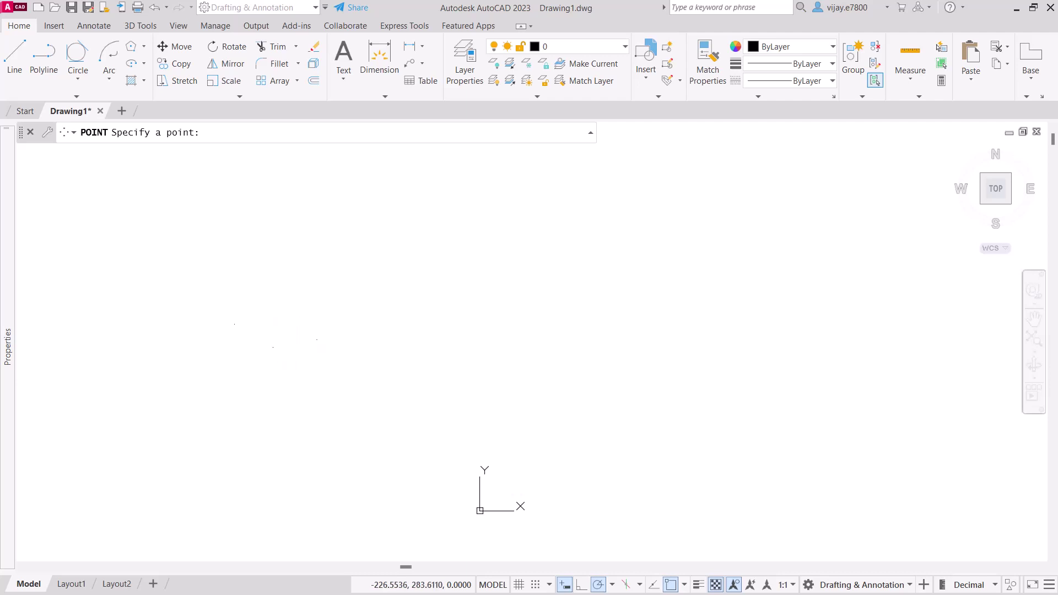
left_click(299, 280)
left_click(227, 220)
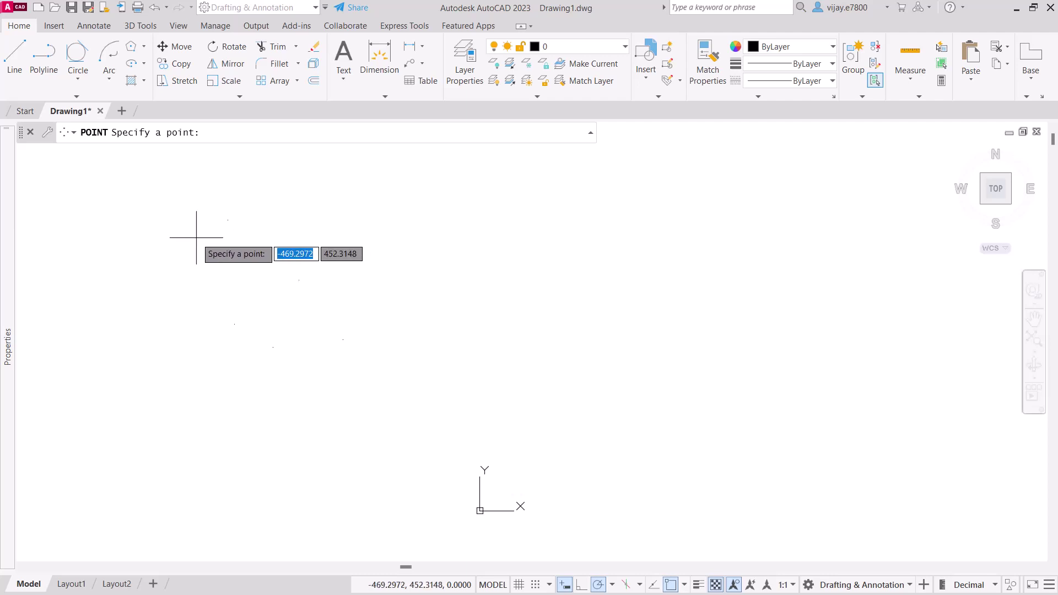
key("Escape")
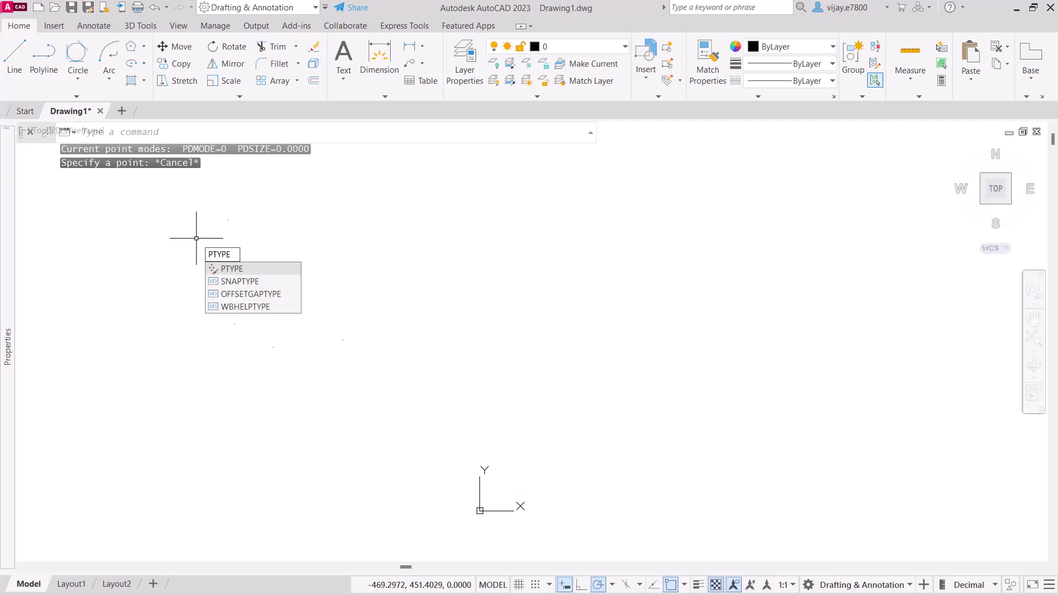
Step: Set the point style with PTYPE to the circle crossed by an X
key("Return")
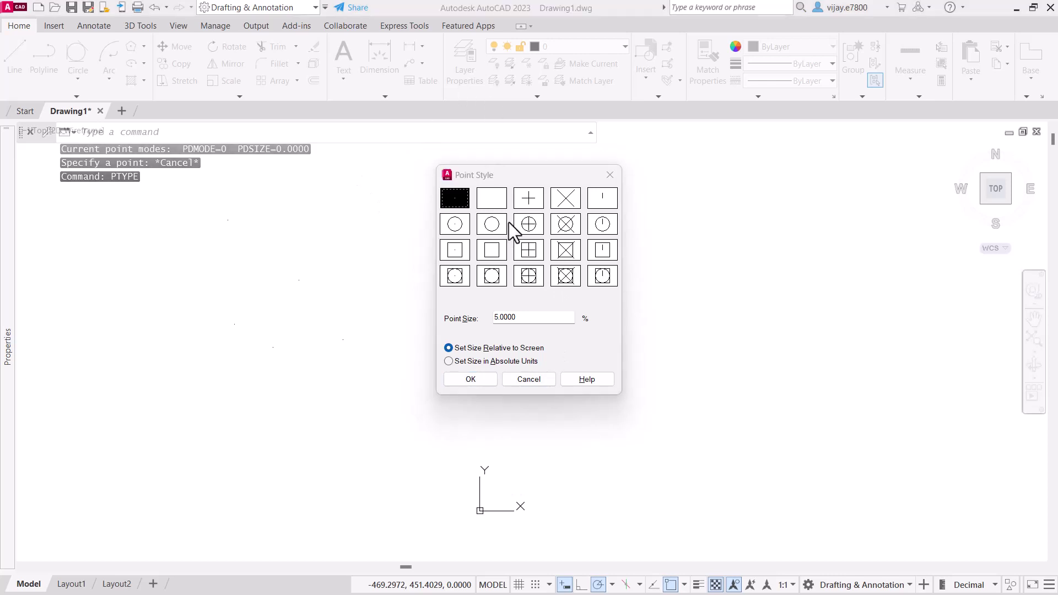
left_click(574, 223)
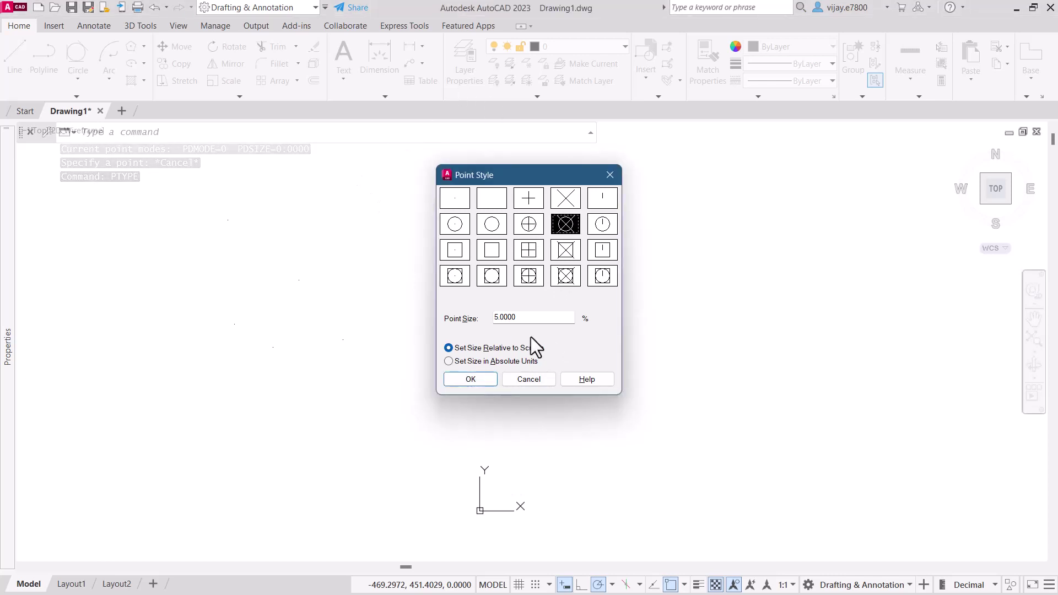
left_click(468, 379)
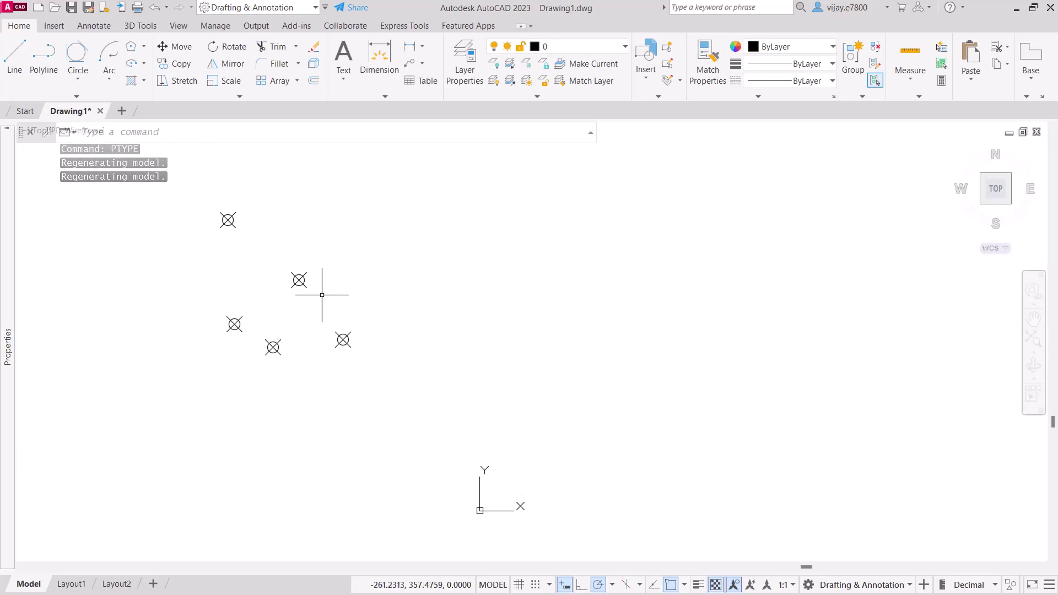
Step: Erase the five points from the drawing
left_click(391, 399)
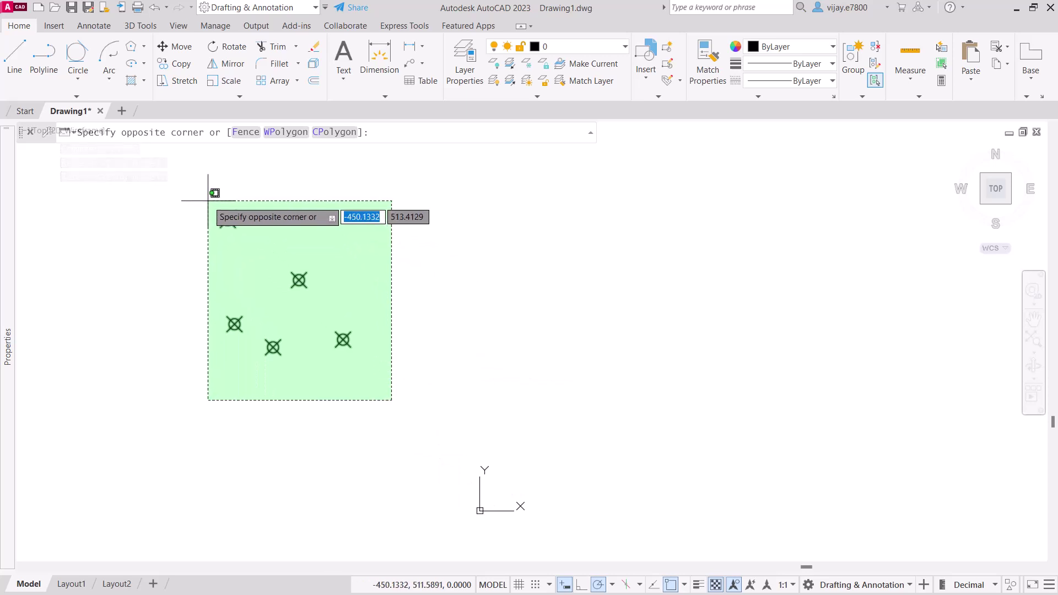
left_click(207, 203)
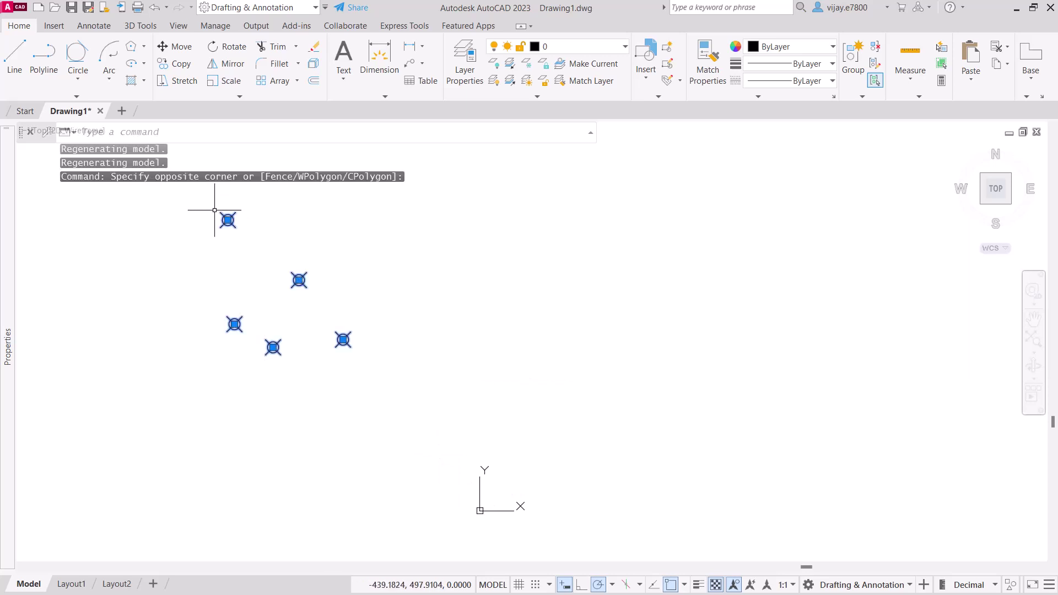
key("Delete")
Step: Draw a single long, nearly horizontal line above the origin and end the Line command
left_click(78, 95)
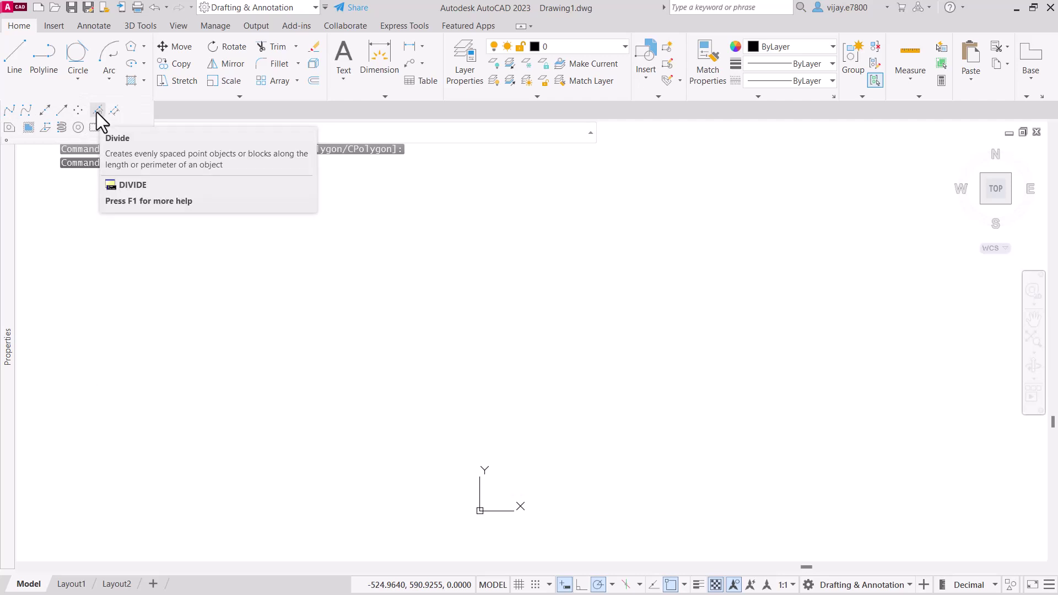
left_click(17, 61)
left_click(88, 263)
left_click(472, 258)
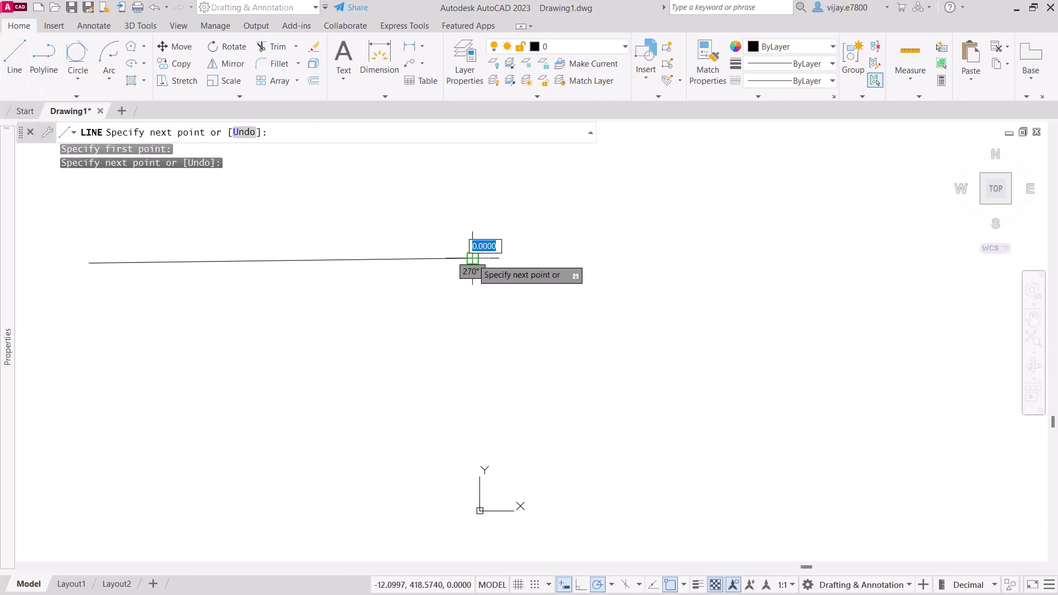
right_click(515, 296)
left_click(532, 305)
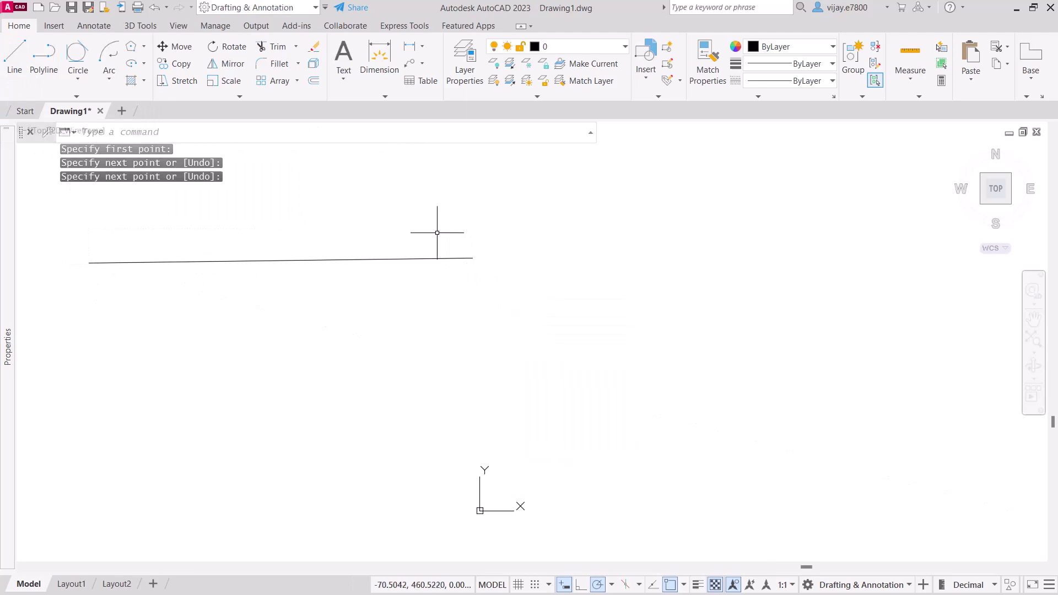
Step: Try to divide the nearly horizontal line with the Divide command
left_click(81, 96)
left_click(99, 110)
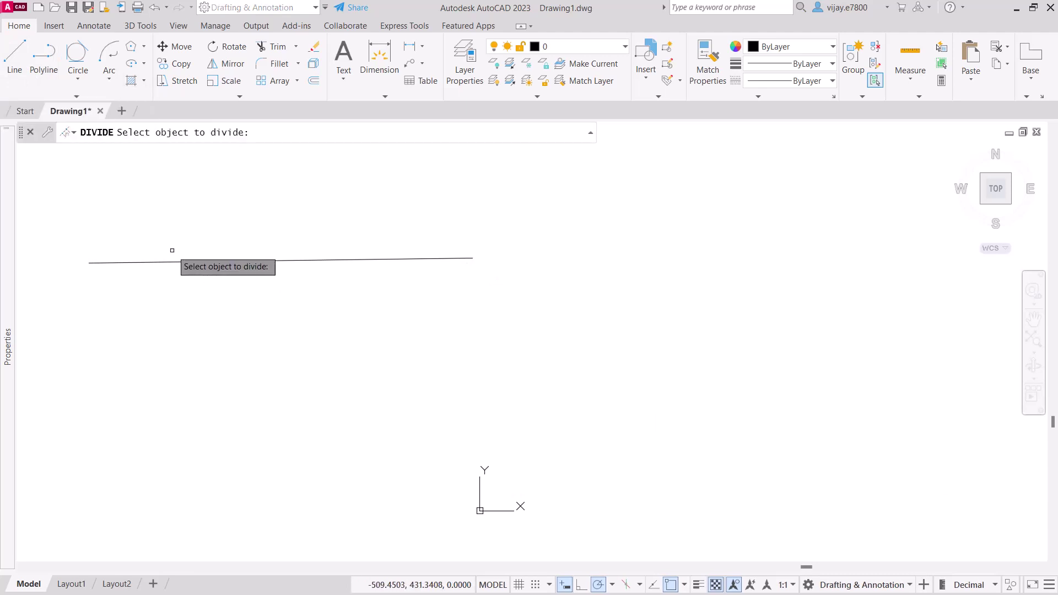
left_click(172, 250)
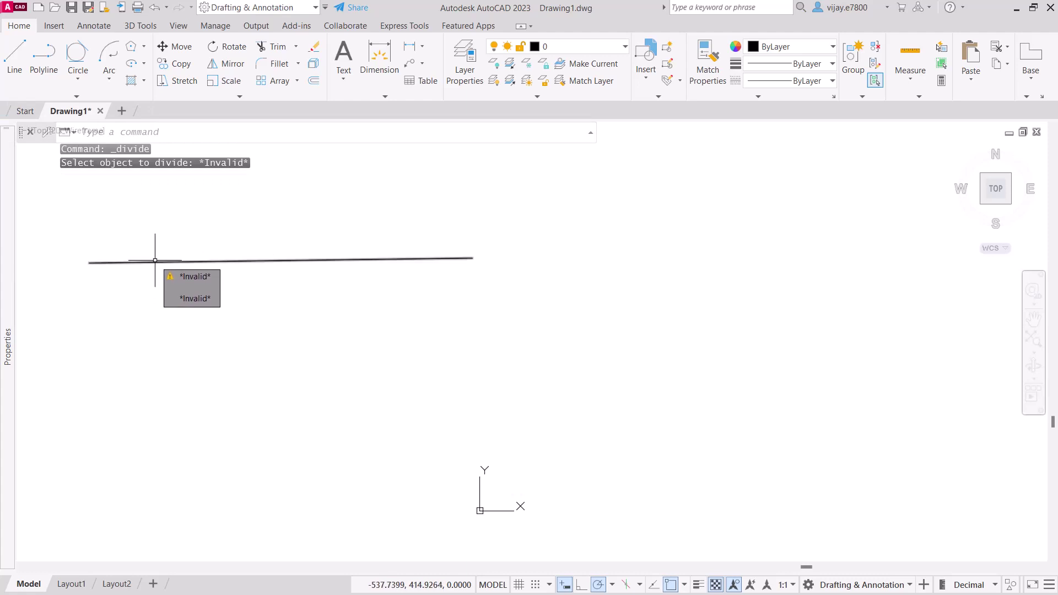
Step: Divide the nearly horizontal line into five equal segments with the Divide command
left_click(155, 260)
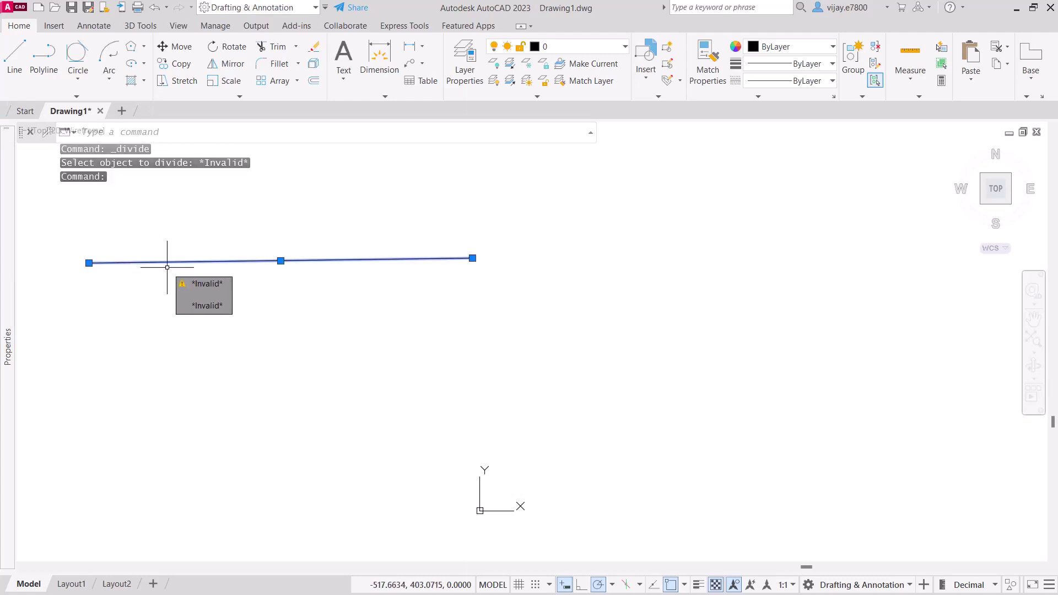
key("Return")
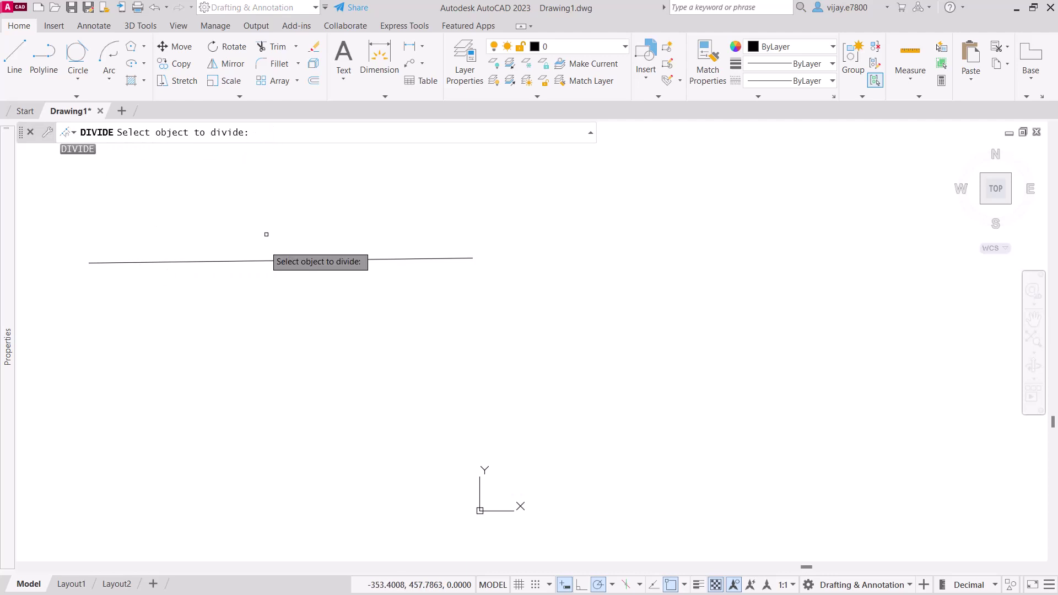
left_click(255, 262)
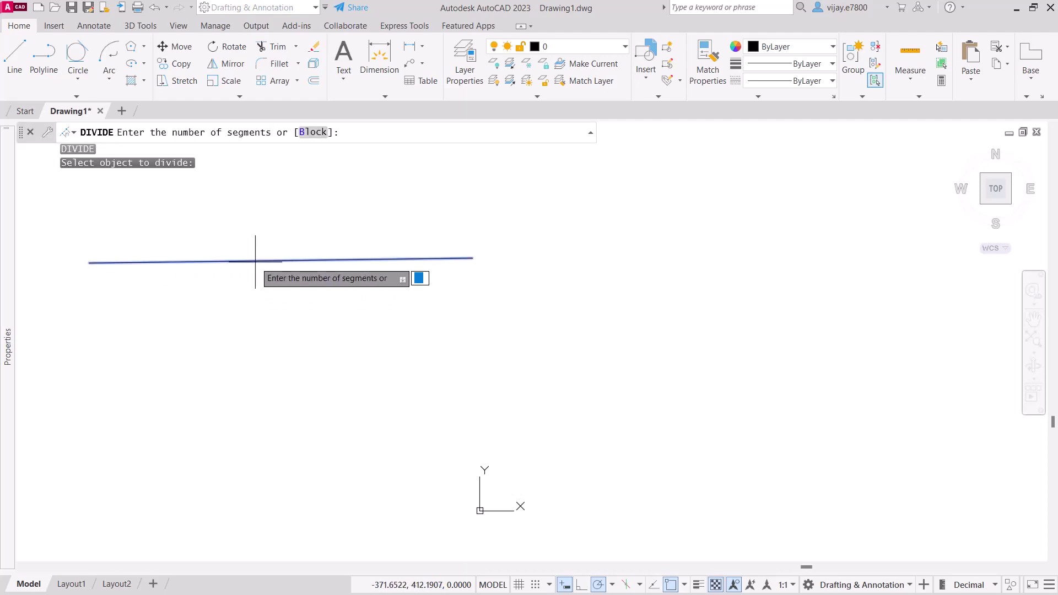
key("Return")
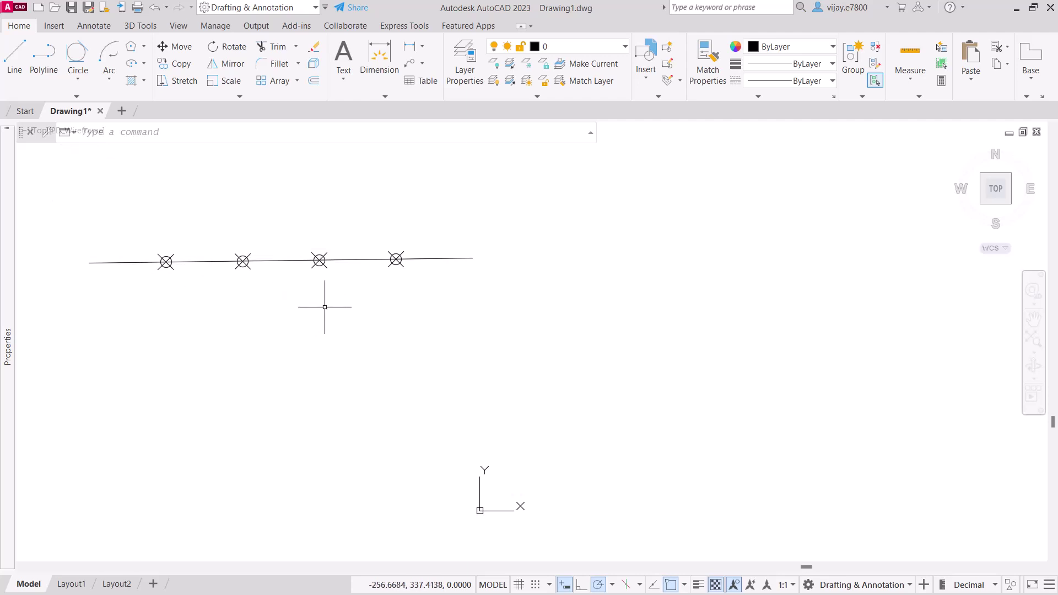
Step: Undo the division of the nearly horizontal line
left_click(75, 97)
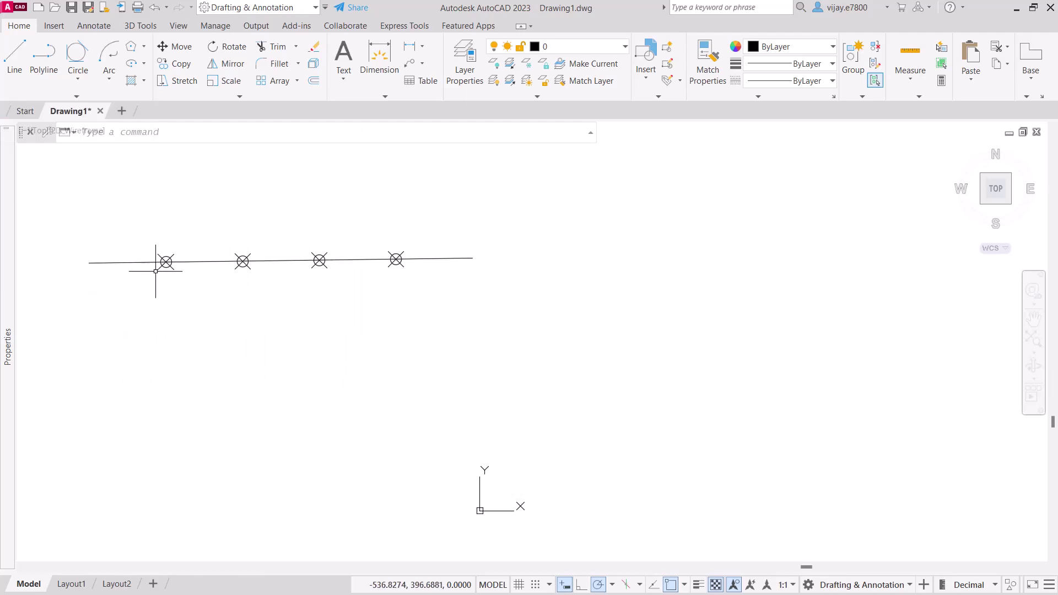
key("ctrl+z")
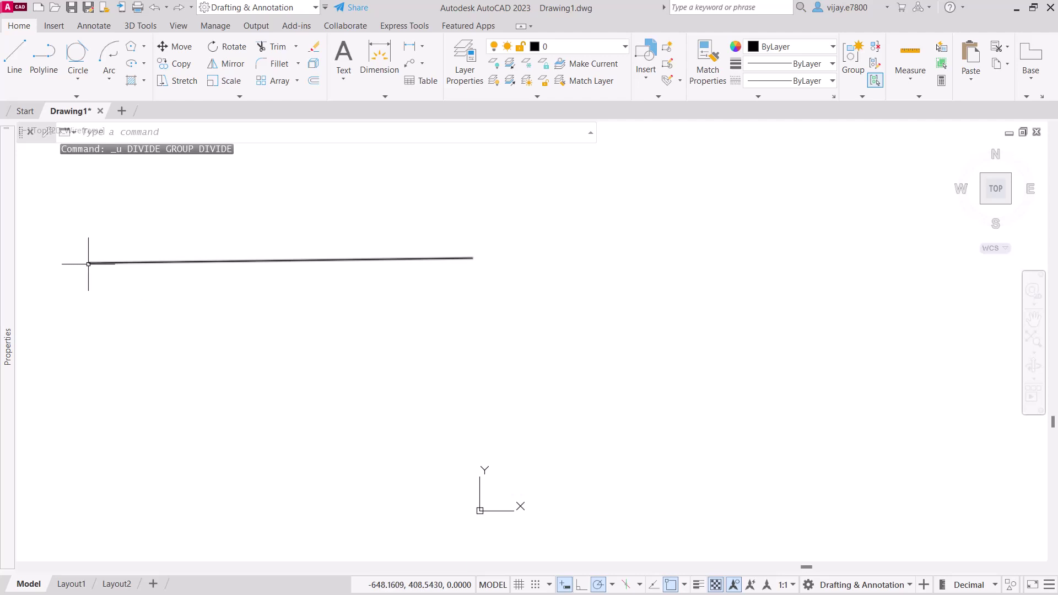
Step: Place points along the line at 10-unit intervals with the Measure command, starting from its left end
scroll(110, 264, "up", 4)
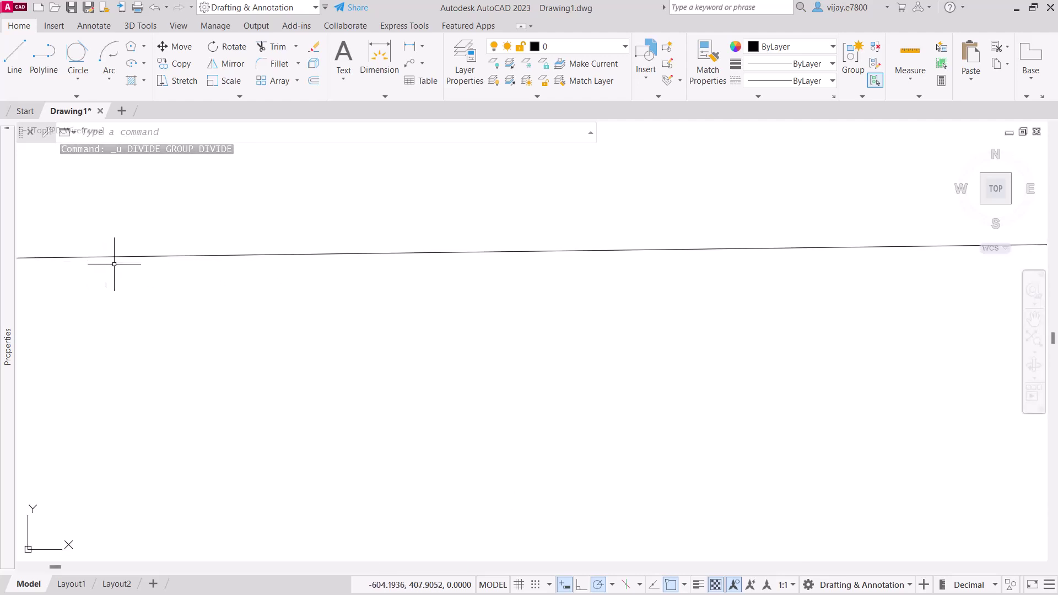
scroll(113, 265, "down", 2)
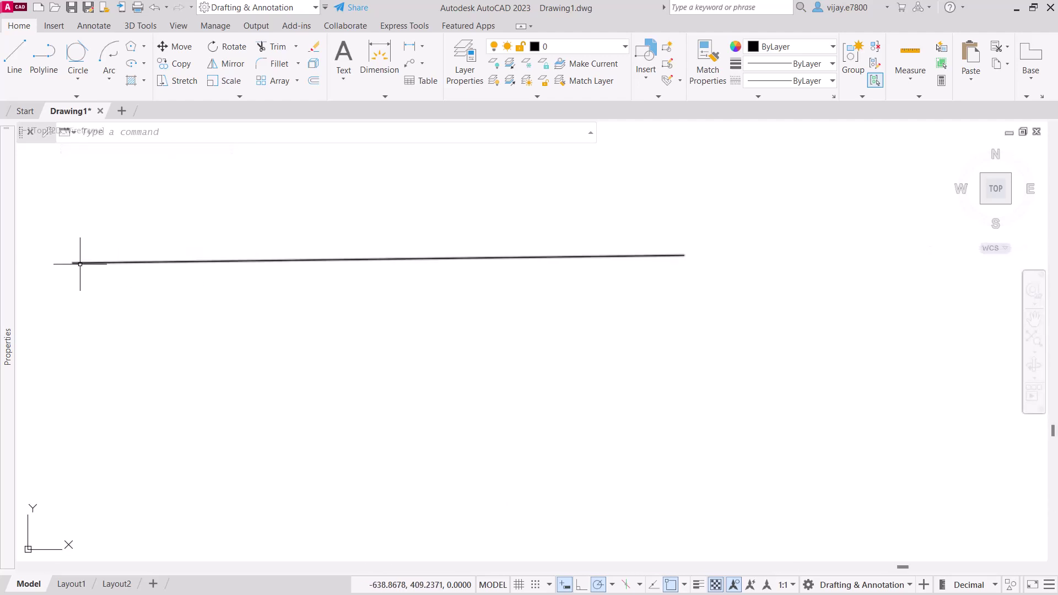
mouse_move(75, 263)
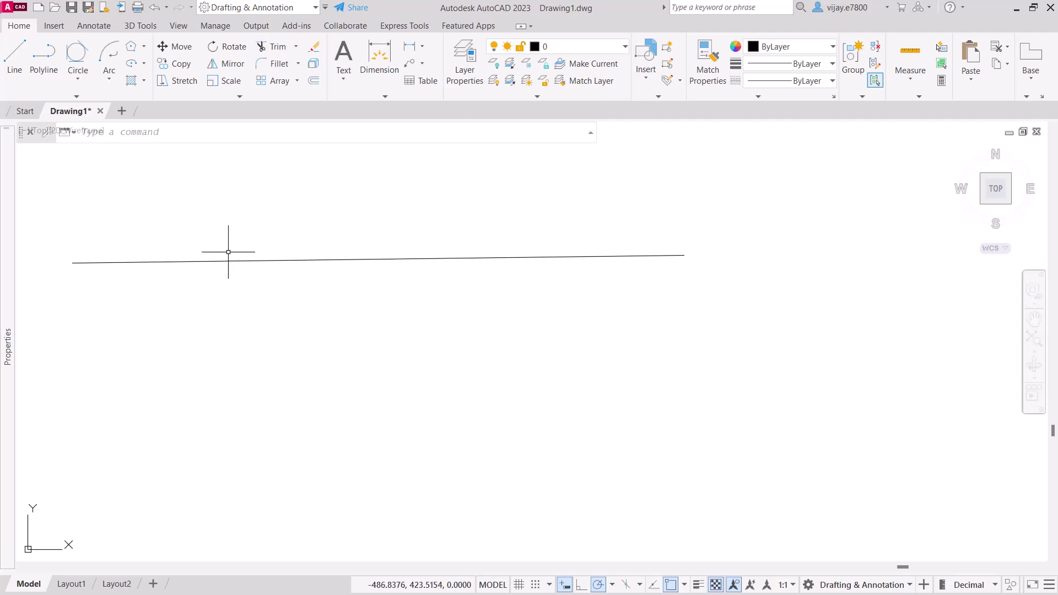
left_click(78, 97)
left_click(113, 111)
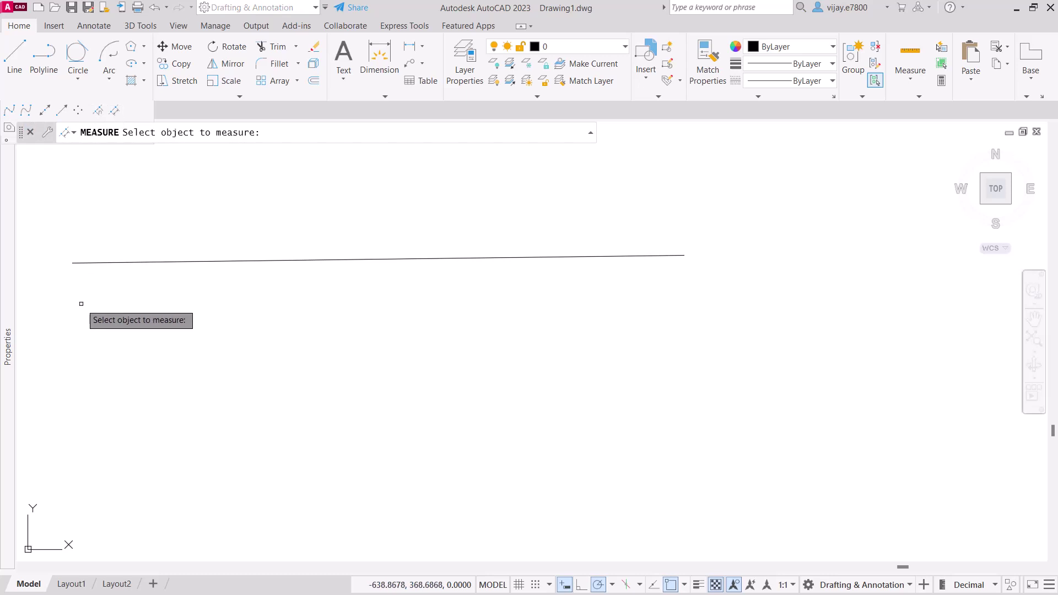
left_click(77, 263)
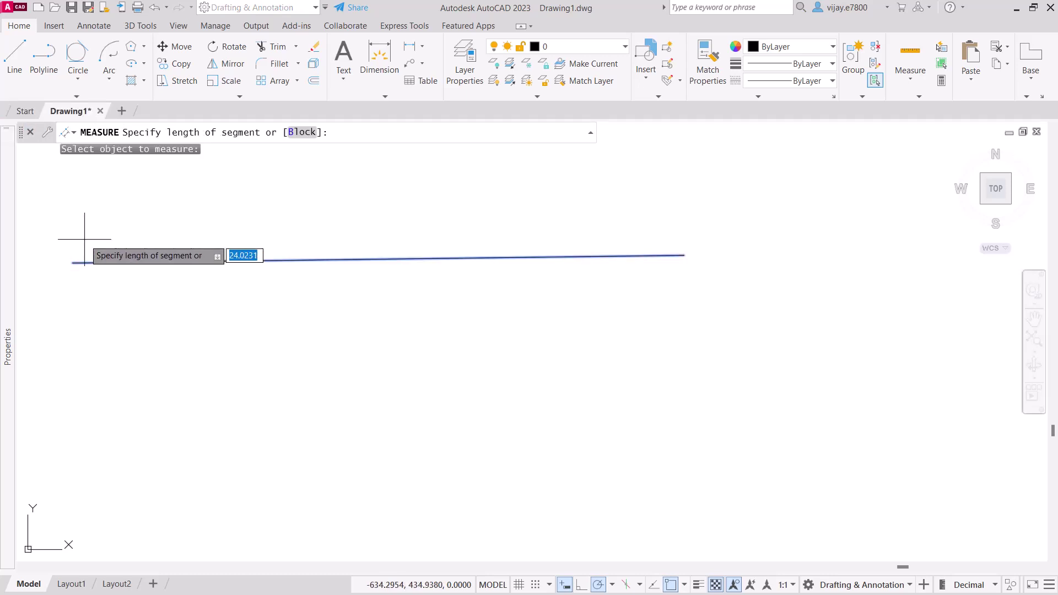
key("Return")
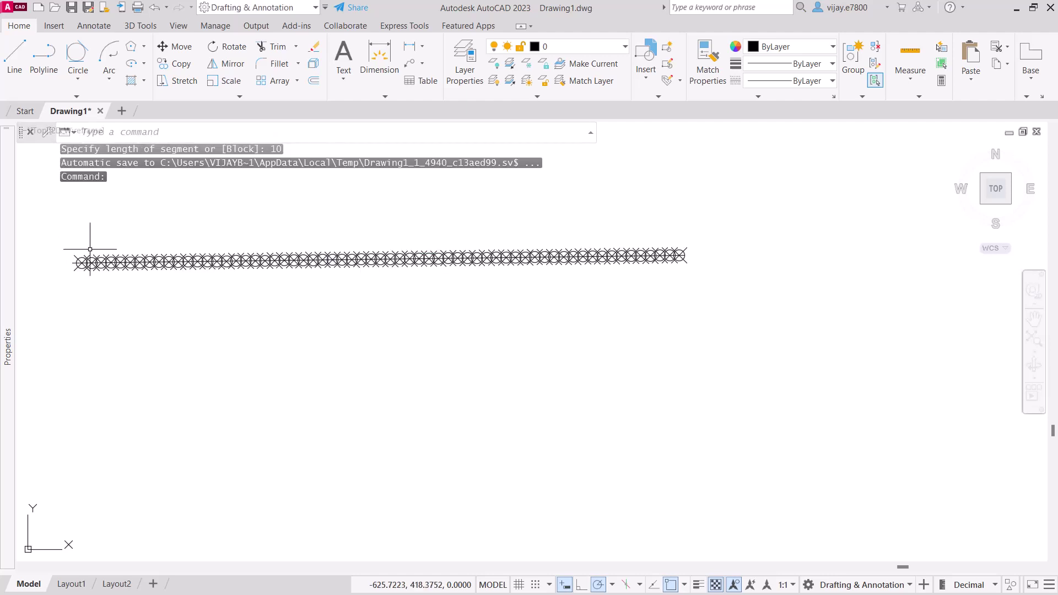
Step: Dimension the distance between the first two points at the line's left end, placing the dimension below the line
scroll(94, 264, "up", 5)
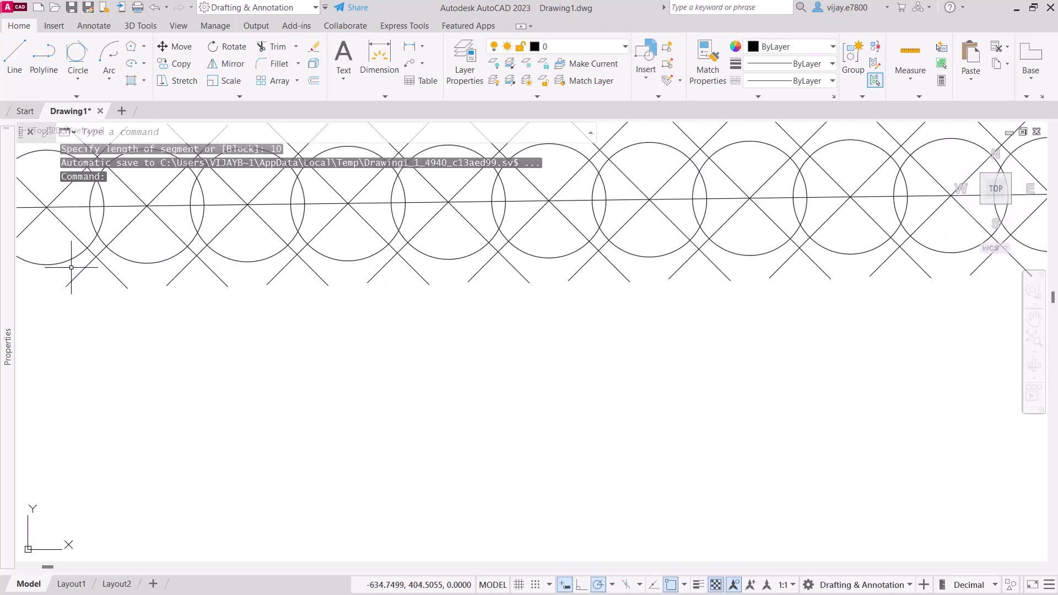
middle_click_drag(72, 262, 171, 389)
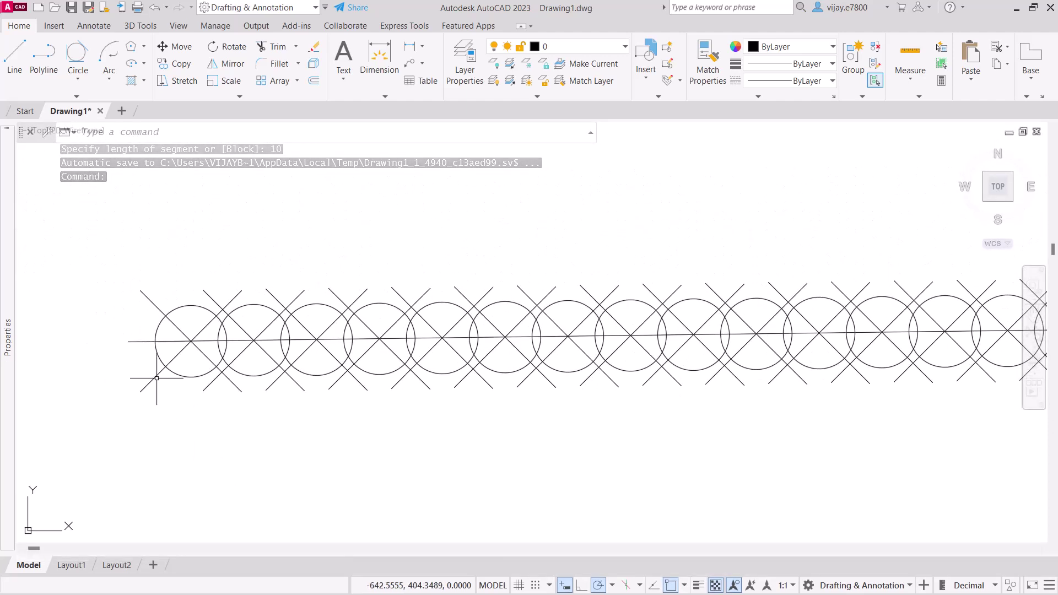
scroll(157, 378, "up", 4)
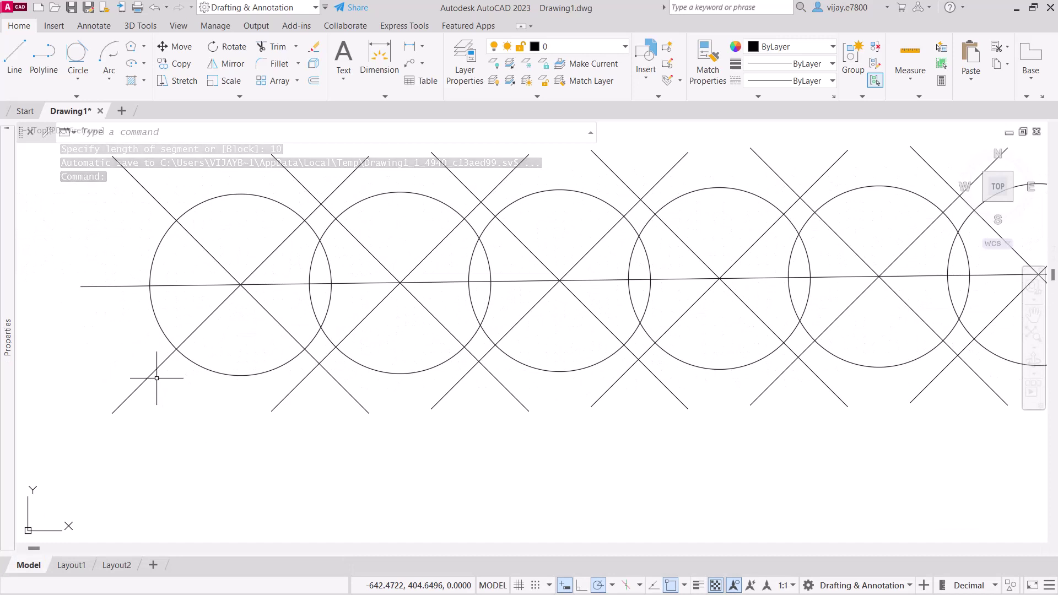
left_click(366, 68)
left_click(240, 285)
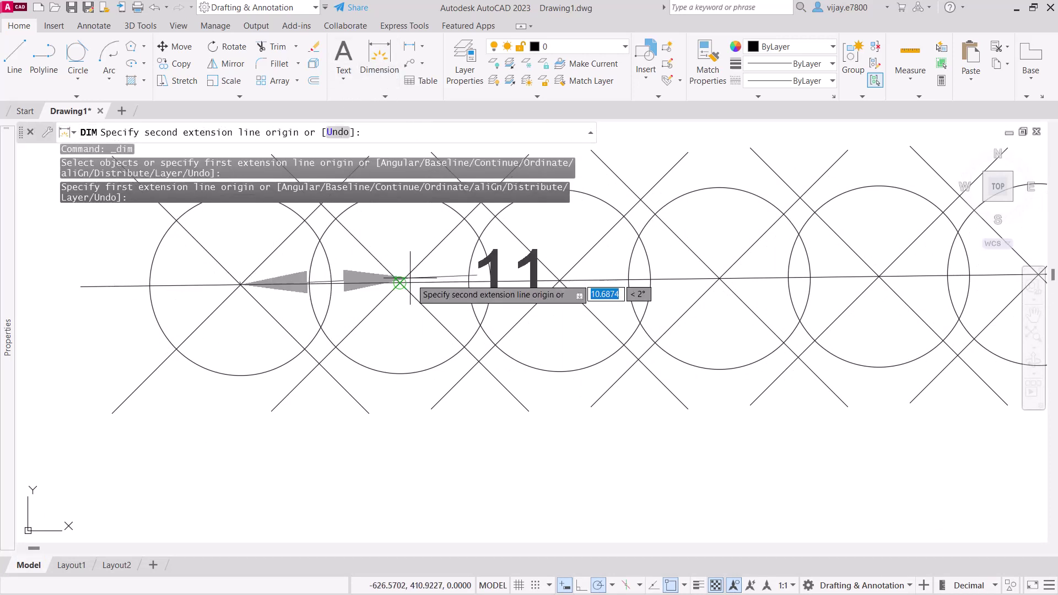
left_click(401, 284)
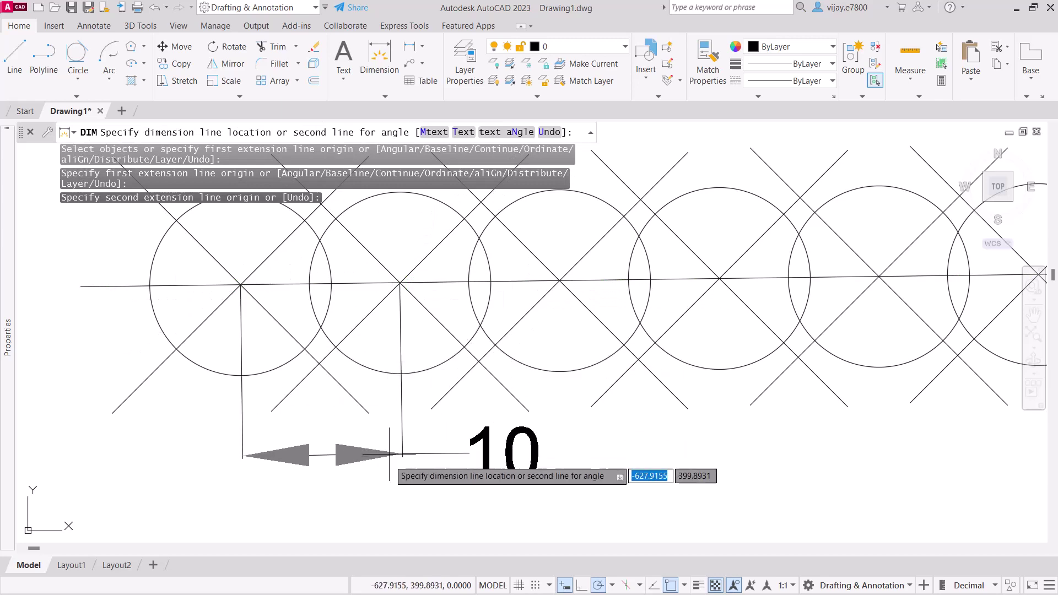
left_click(389, 496)
Step: Dimension the remaining distance from the last point to the line's right endpoint, placing the dimension just below the line
scroll(407, 430, "down", 3)
middle_click_drag(699, 496, 153, 470)
scroll(741, 462, "down", 6)
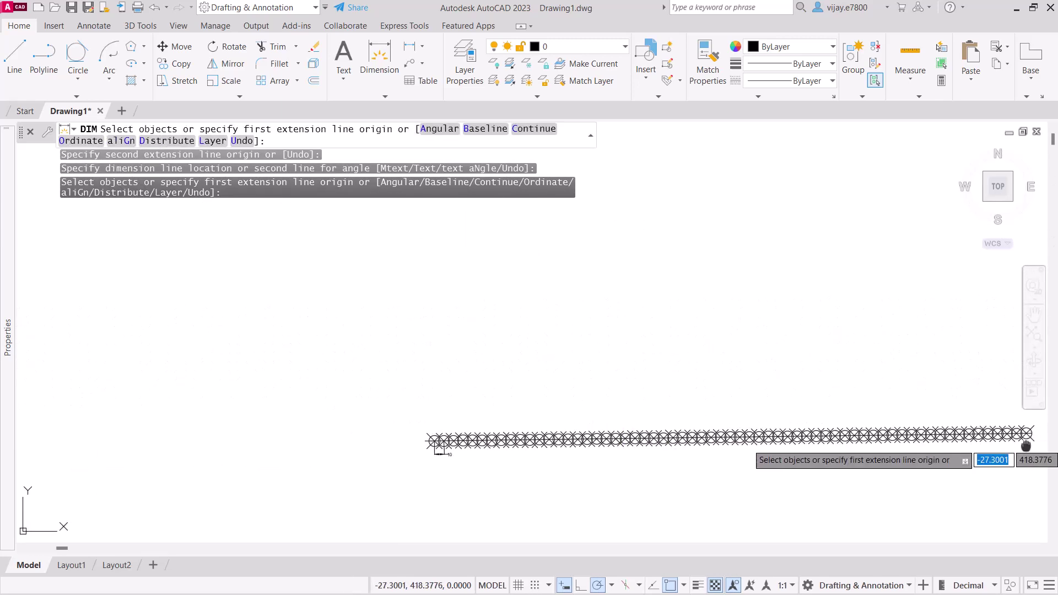
middle_click_drag(1025, 445, 359, 449)
scroll(356, 444, "up", 8)
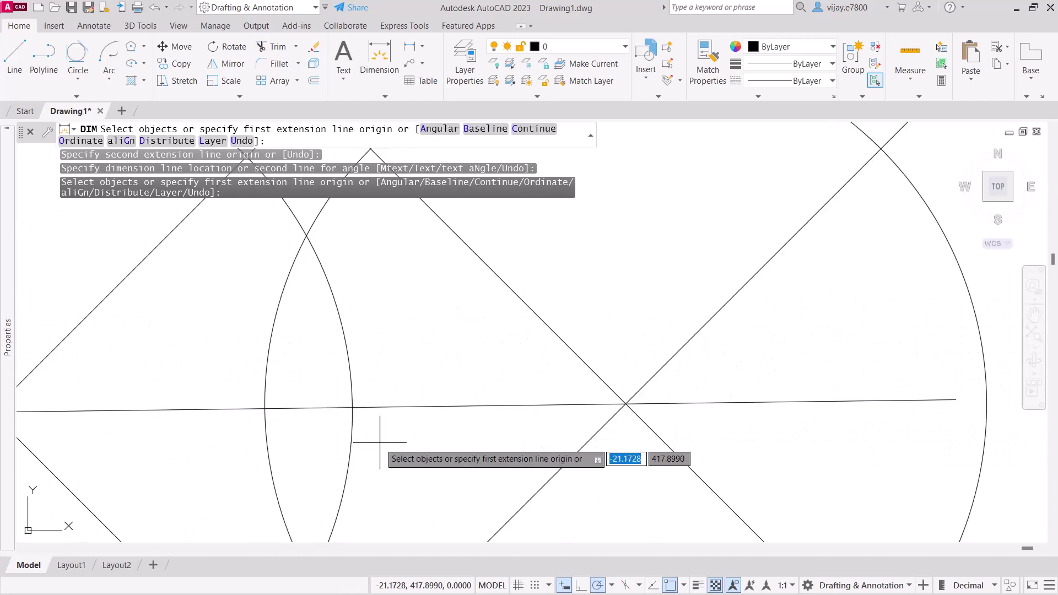
left_click(625, 404)
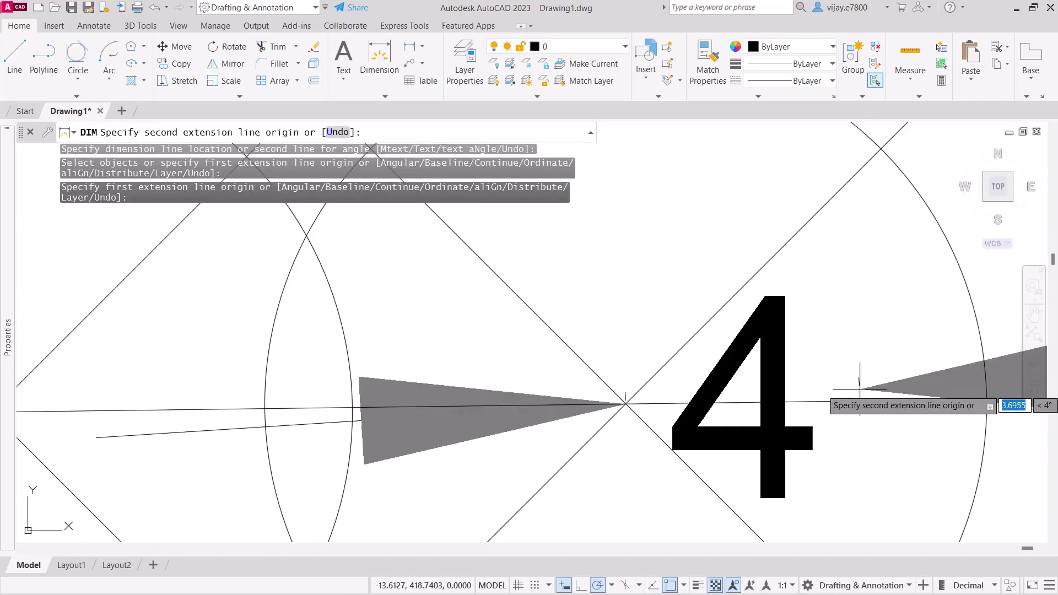
scroll(926, 411, "down", 2)
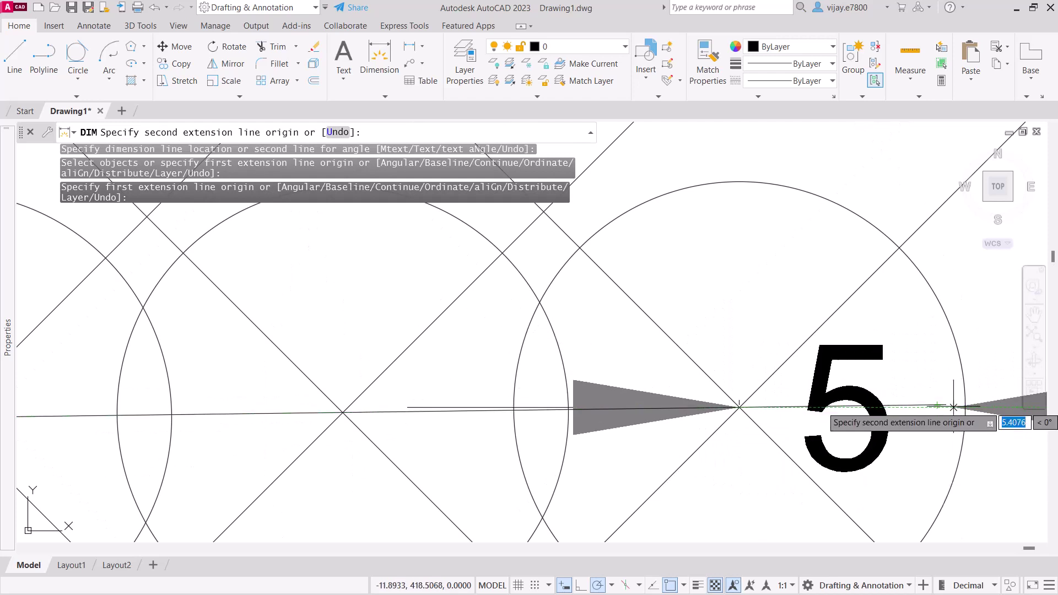
left_click(945, 404)
left_click(860, 479)
scroll(815, 358, "down", 2)
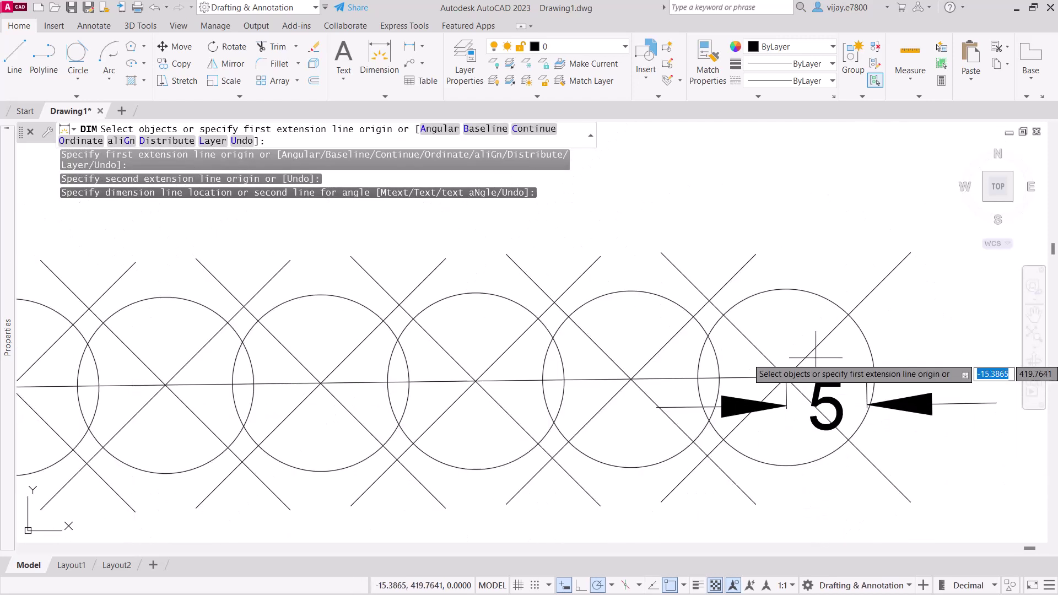
scroll(816, 358, "down", 8)
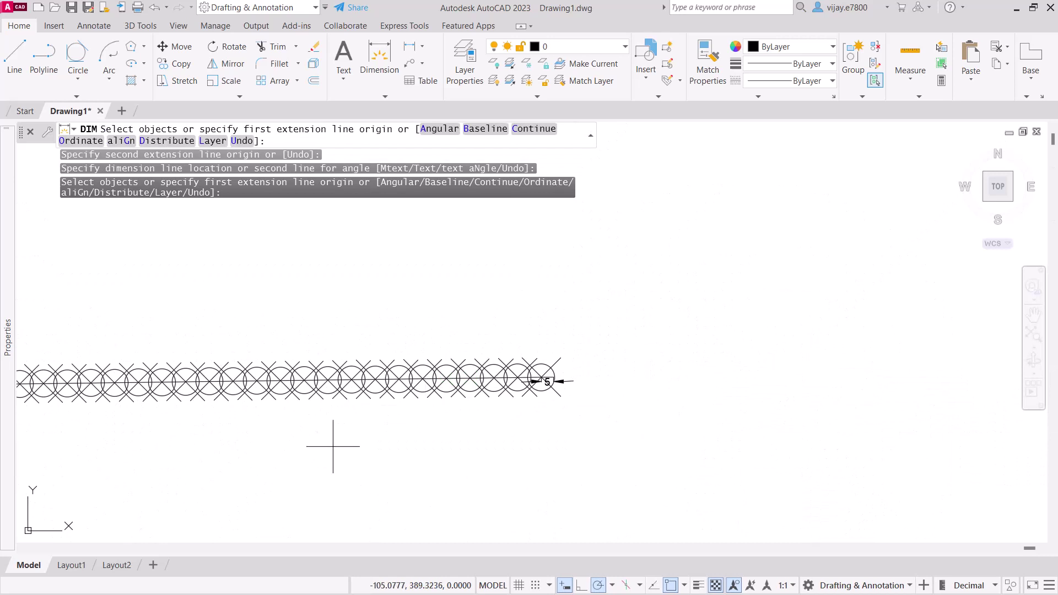
scroll(626, 418, "down", 4)
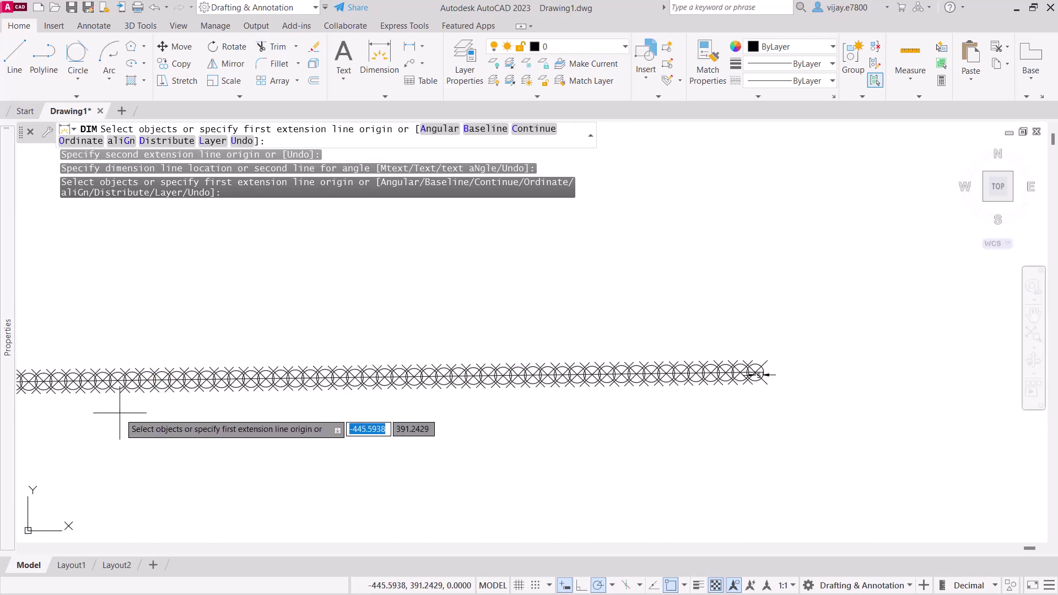
middle_click_drag(120, 412, 469, 420)
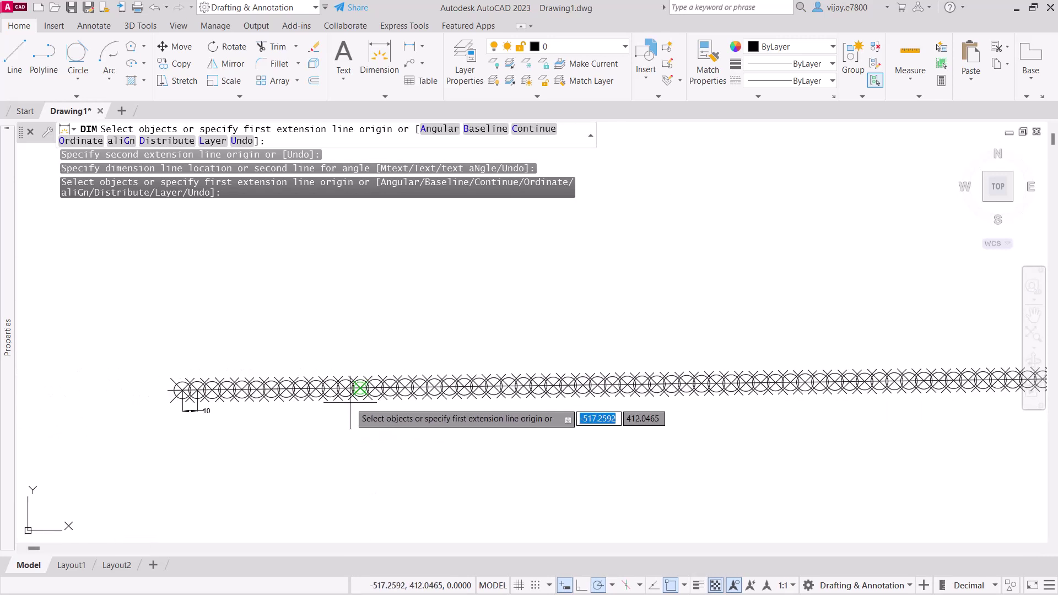
left_click(231, 393)
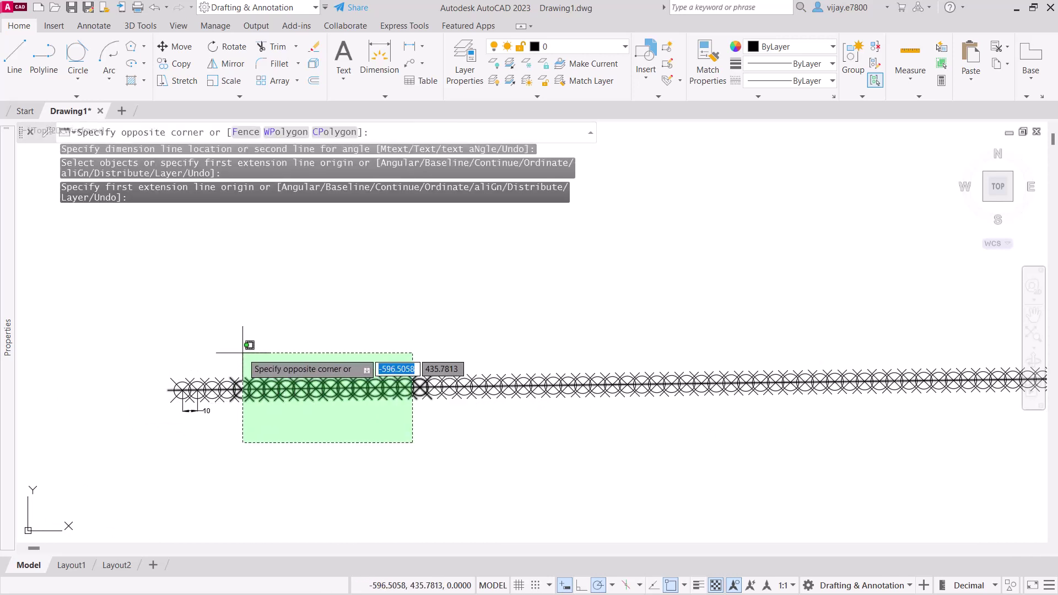
scroll(364, 441, "down", 3)
key("ctrl+z")
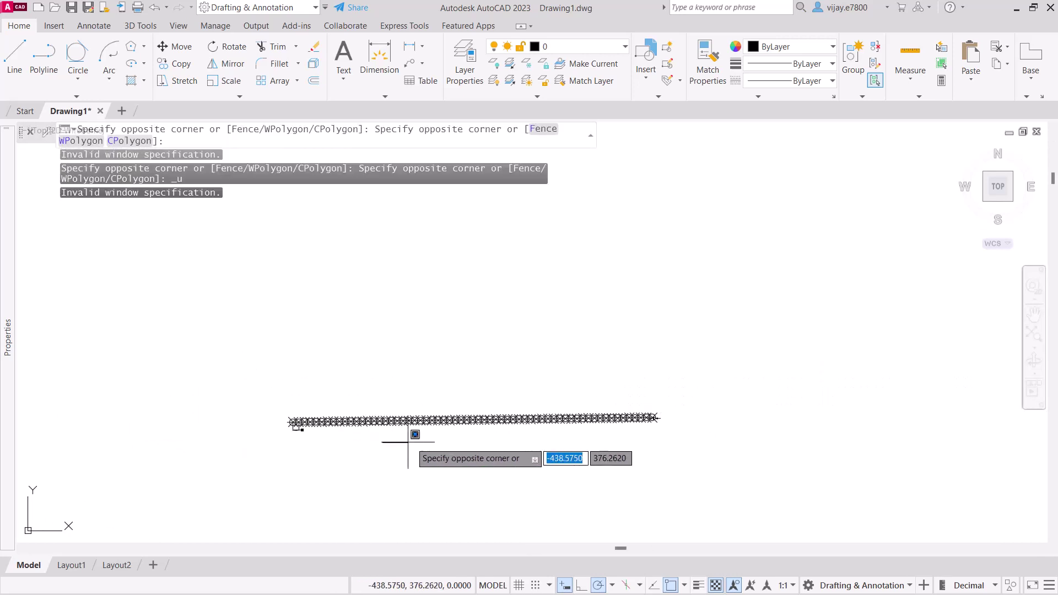
key("Escape")
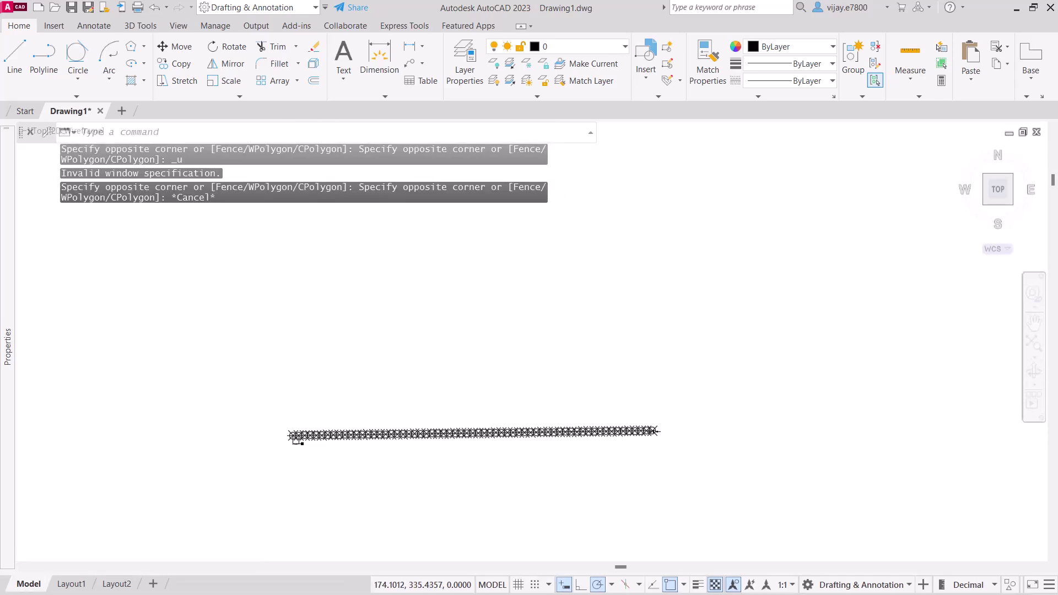
Step: Erase the line together with all its points and both dimensions
left_click(763, 472)
left_click(196, 343)
key("Delete")
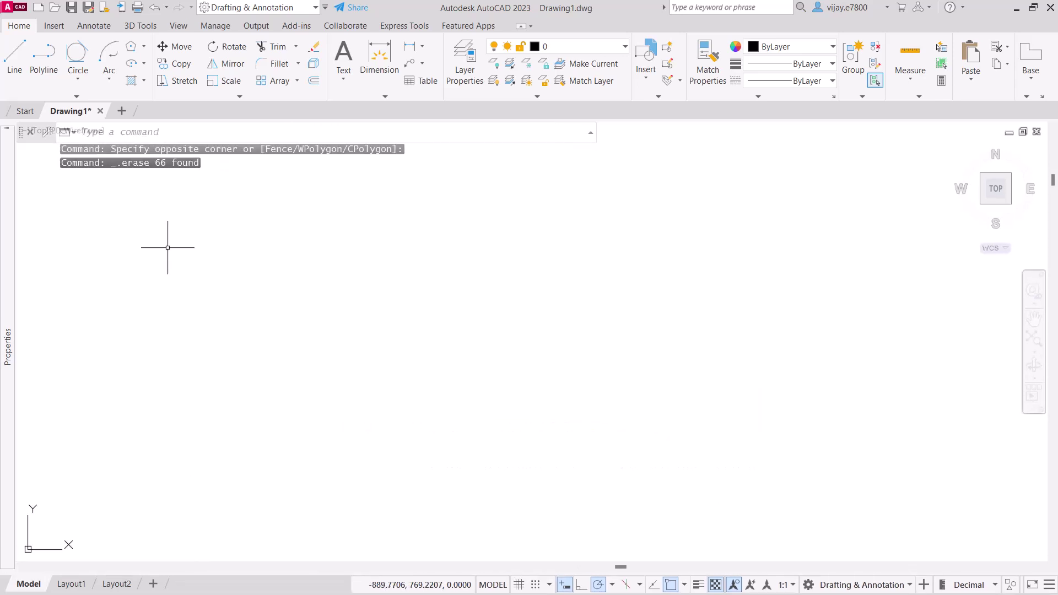
Step: Draw a helix with a base radius of about 155, a smaller top radius and a picked height, and tilt the view to show it in 3D
left_click(77, 98)
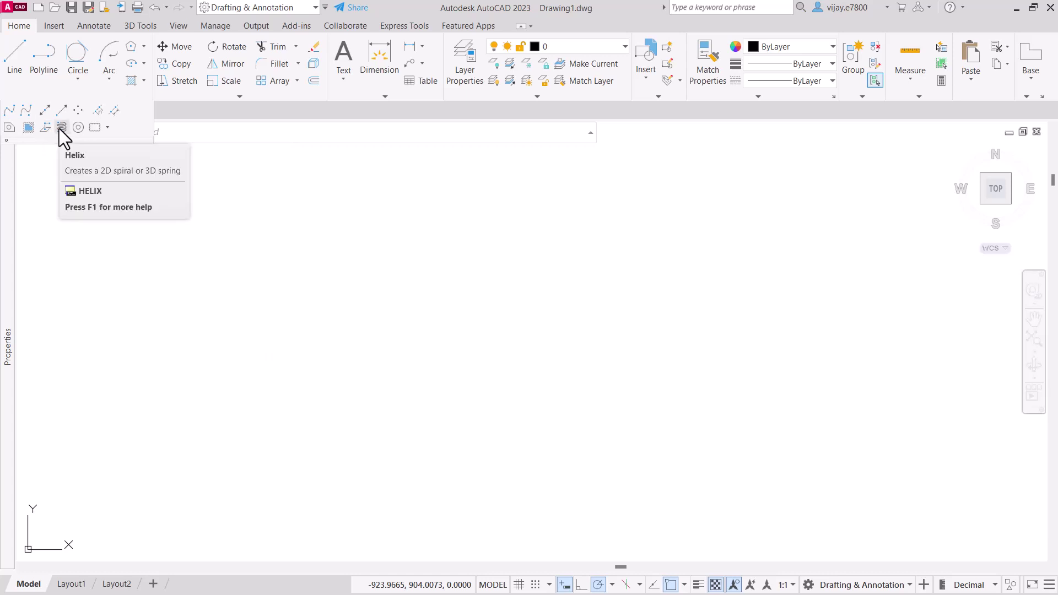
left_click(61, 128)
left_click(198, 357)
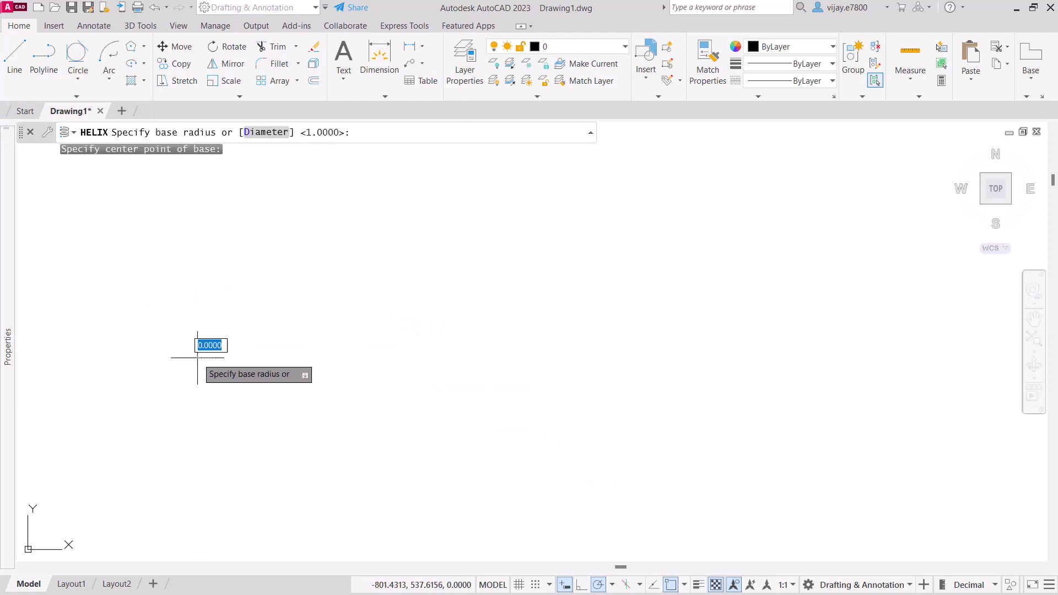
left_click(205, 268)
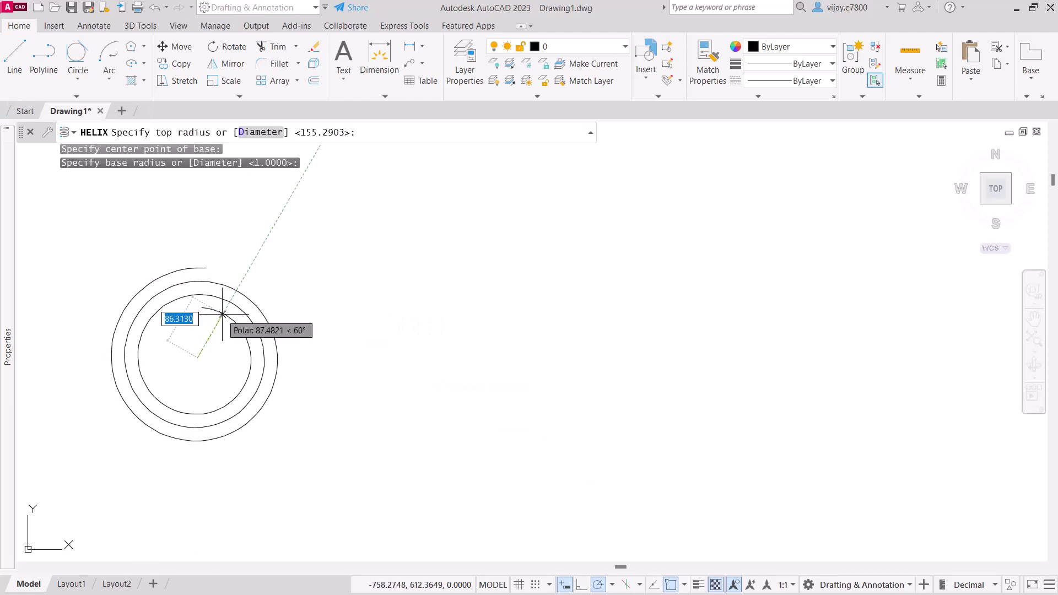
left_click(214, 342)
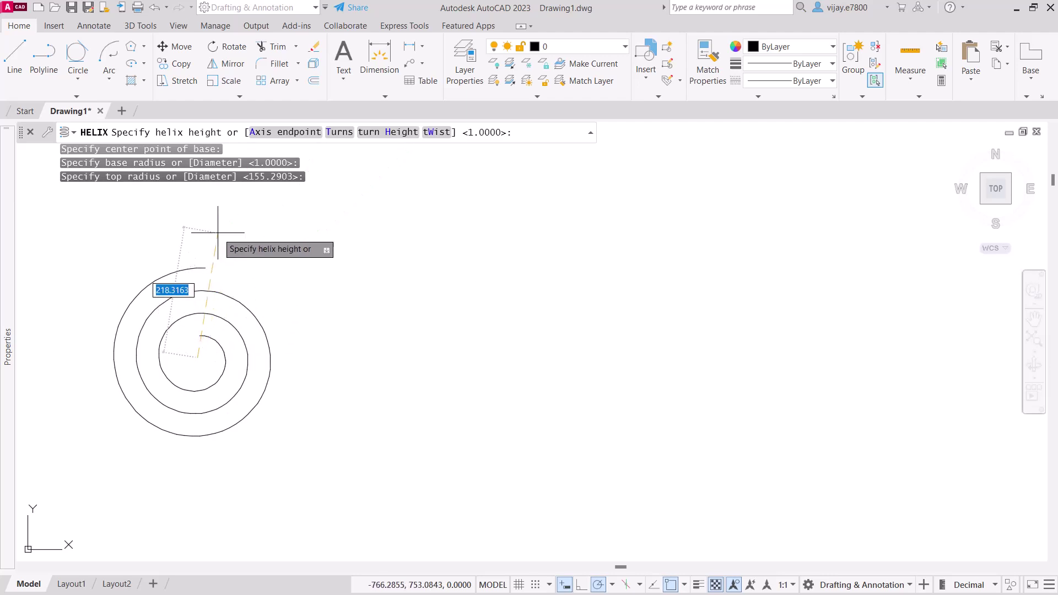
left_click(321, 221)
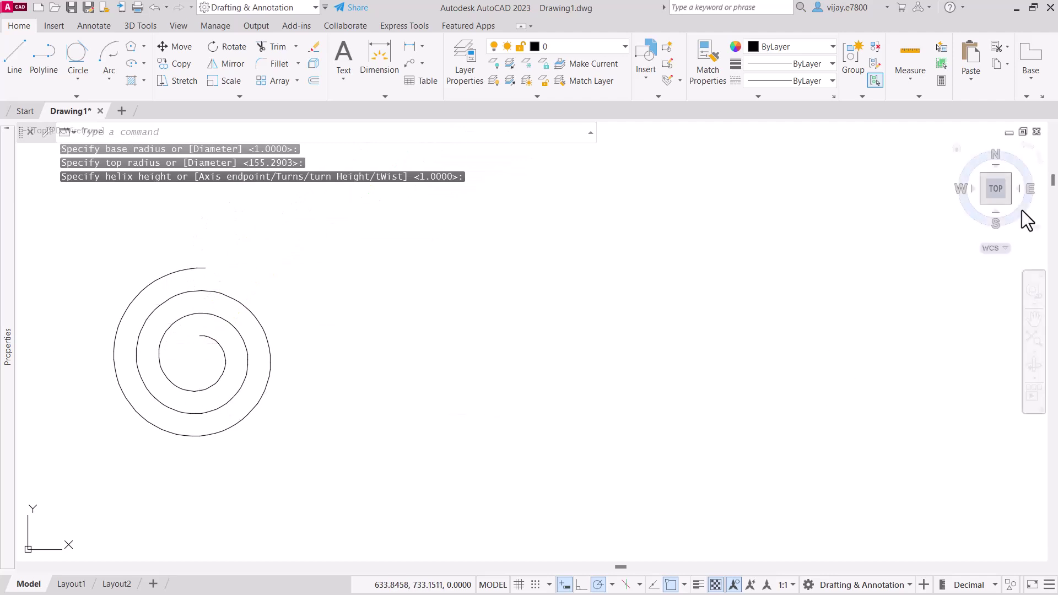
left_click(1001, 199)
left_click_drag(984, 153, 1012, 155)
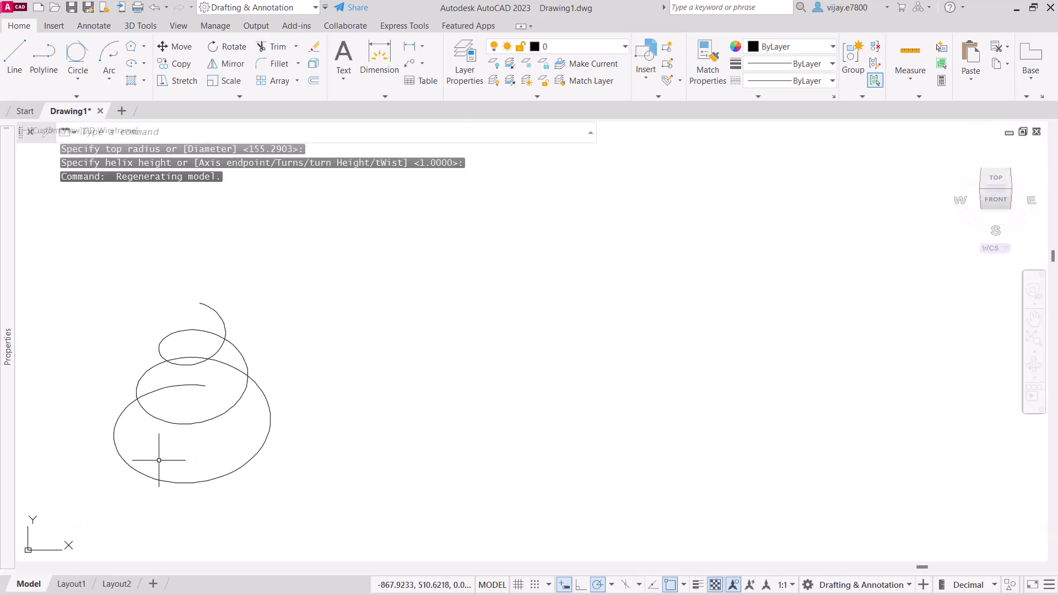
Step: Shorten the helix by stretching its top grip down to the start point of its base turn
left_click(191, 376)
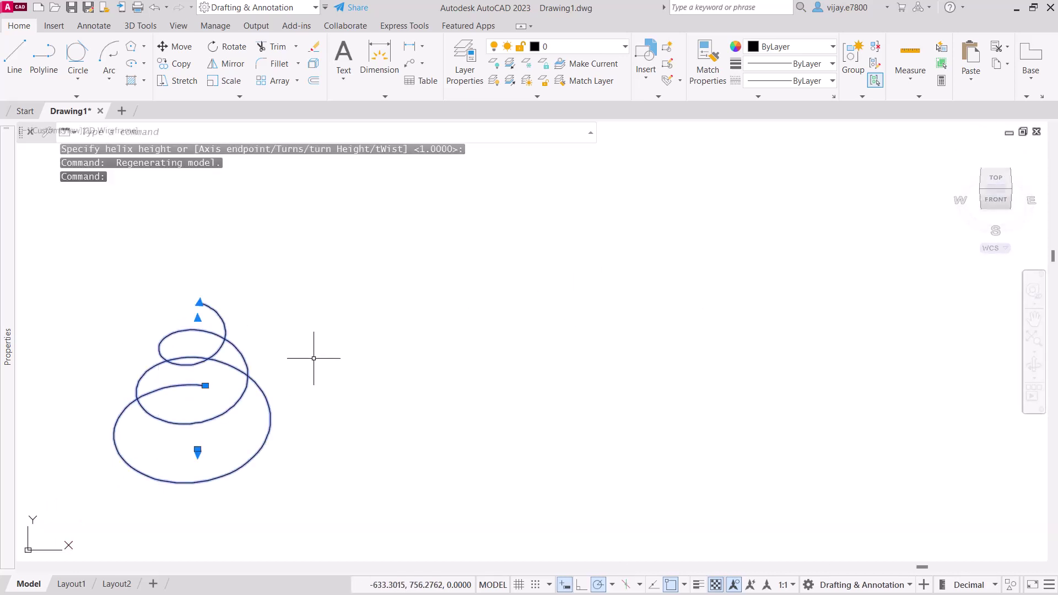
left_click(199, 302)
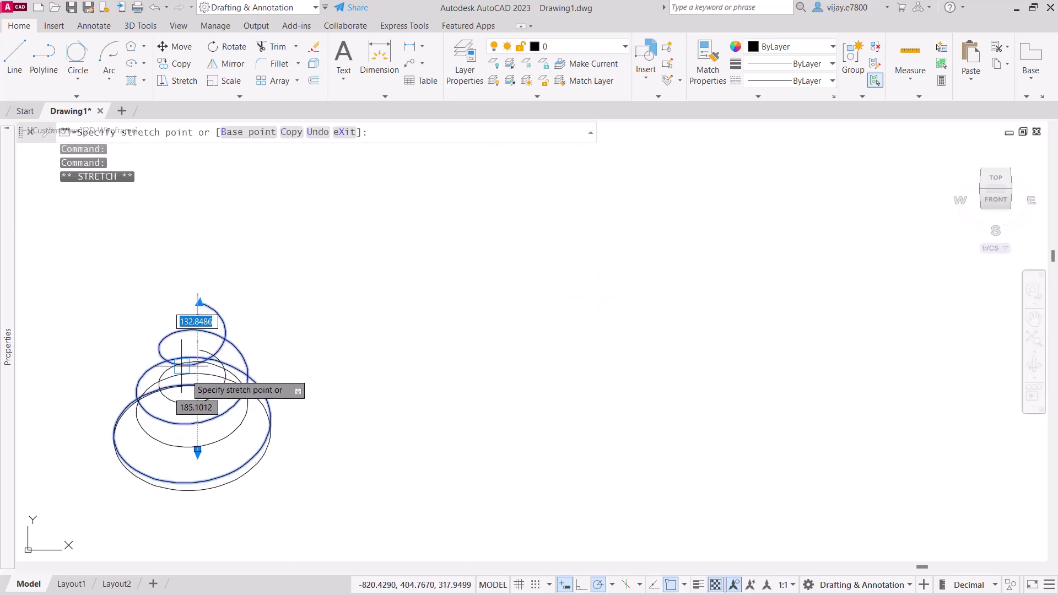
left_click(205, 386)
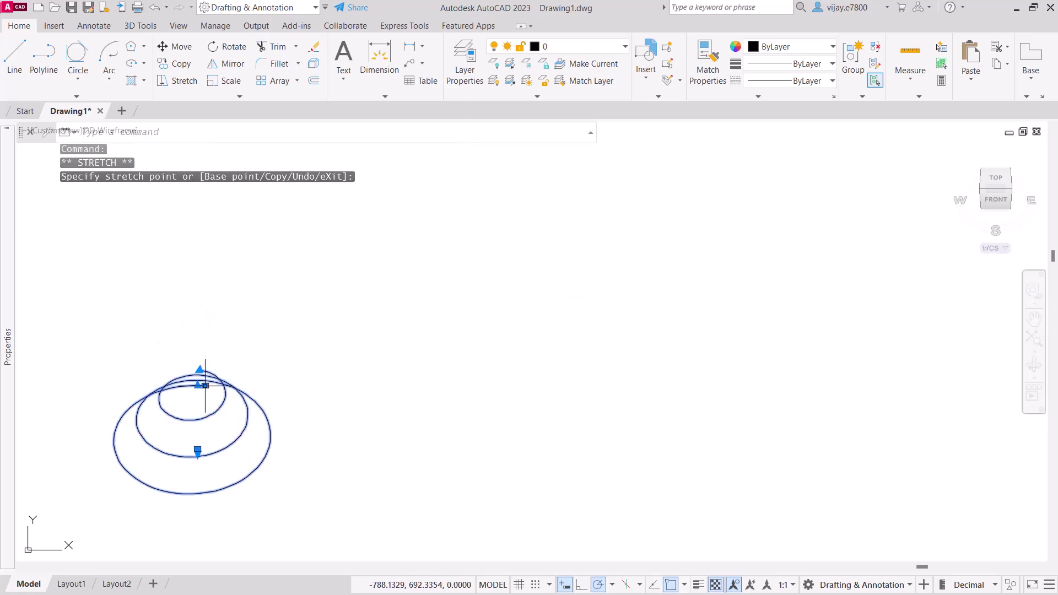
scroll(202, 393, "down", 4)
scroll(200, 390, "up", 7)
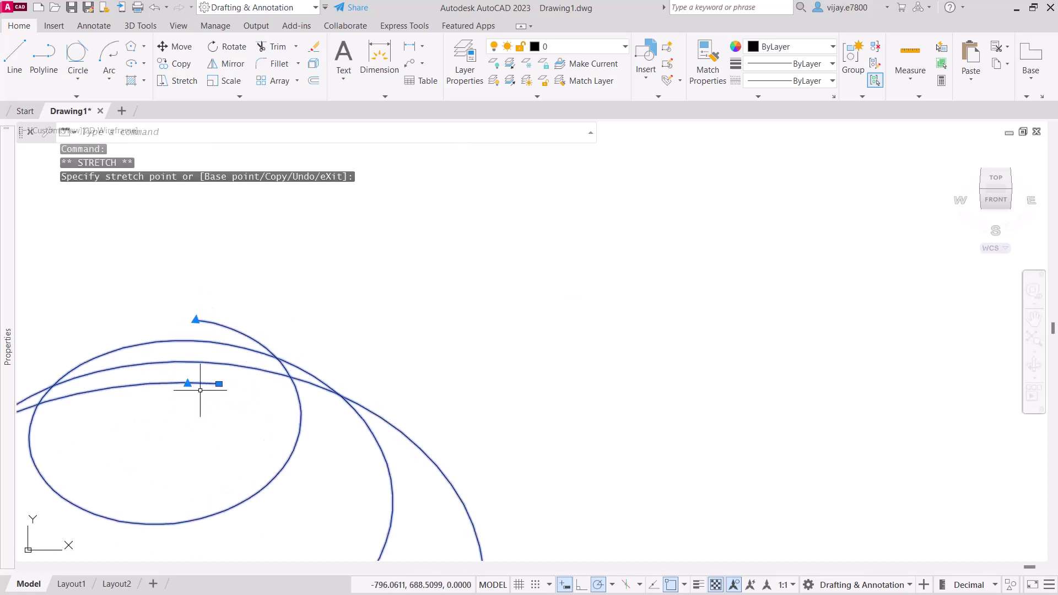
Step: Restore the top view and stretch the helix's inner end grip toward its center to reduce the top radius
left_click(995, 190)
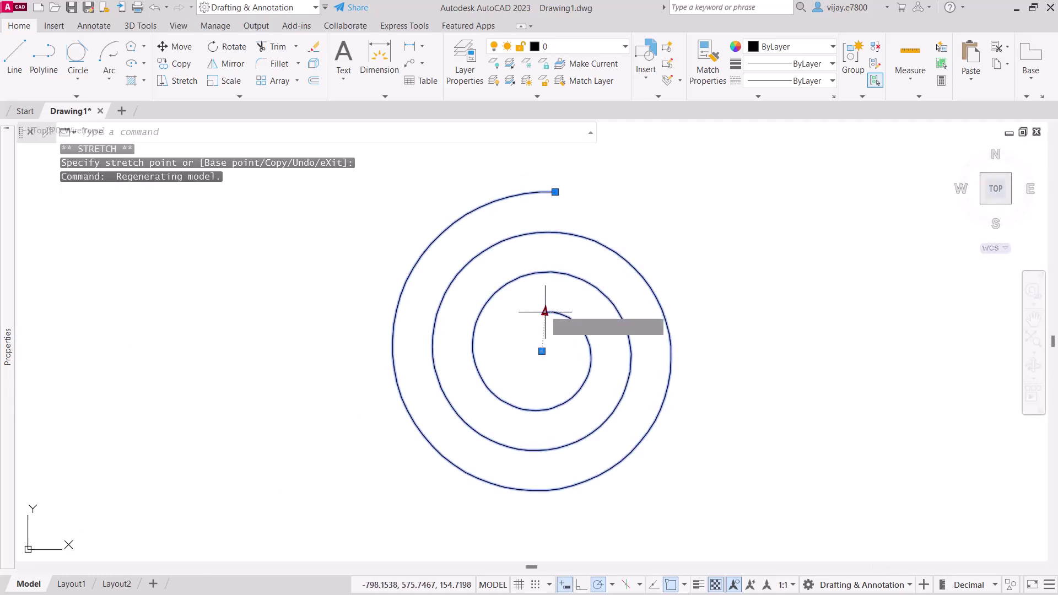
left_click(542, 351)
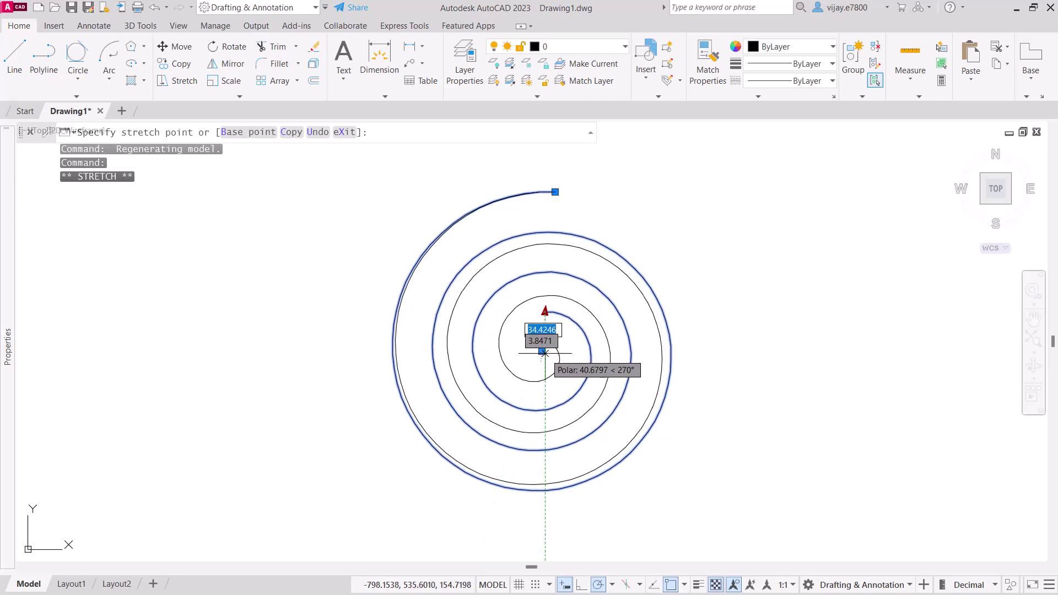
left_click(544, 352)
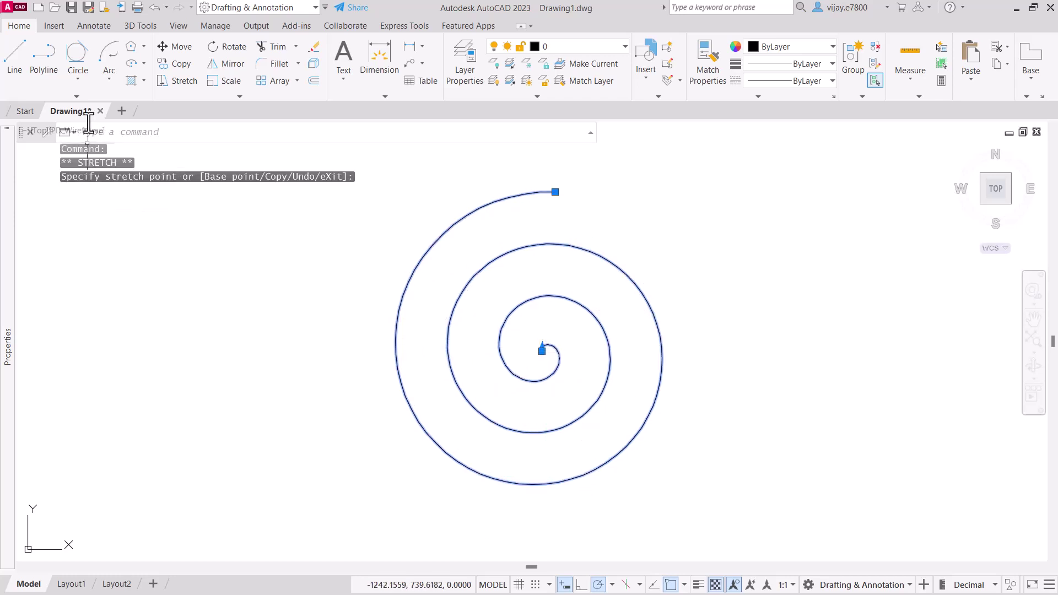
Step: Draw four donuts beside the spiral with an inside diameter of 50 and an outside diameter of 70
left_click(71, 98)
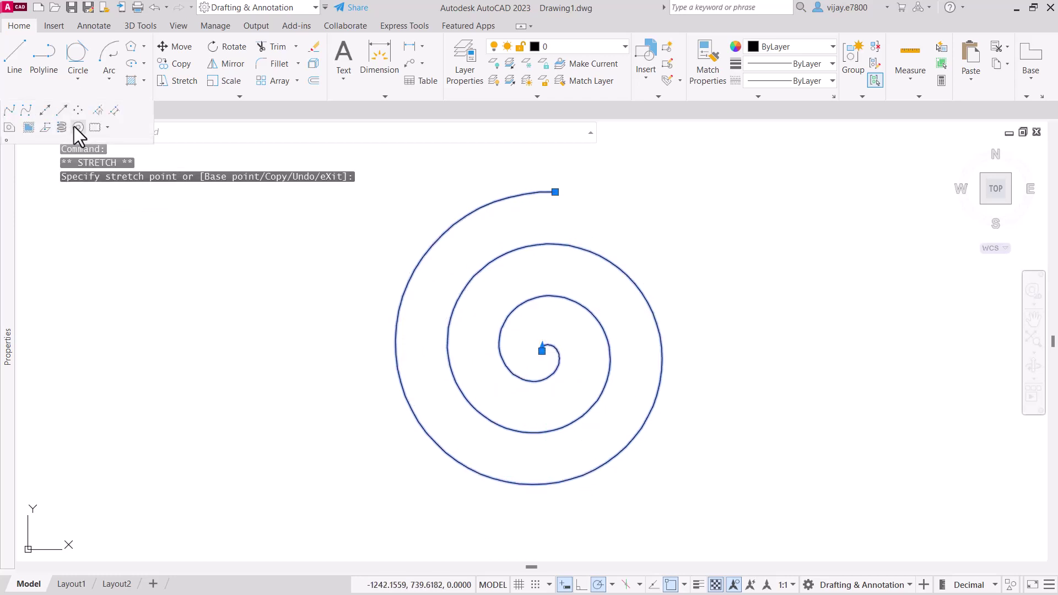
left_click(78, 127)
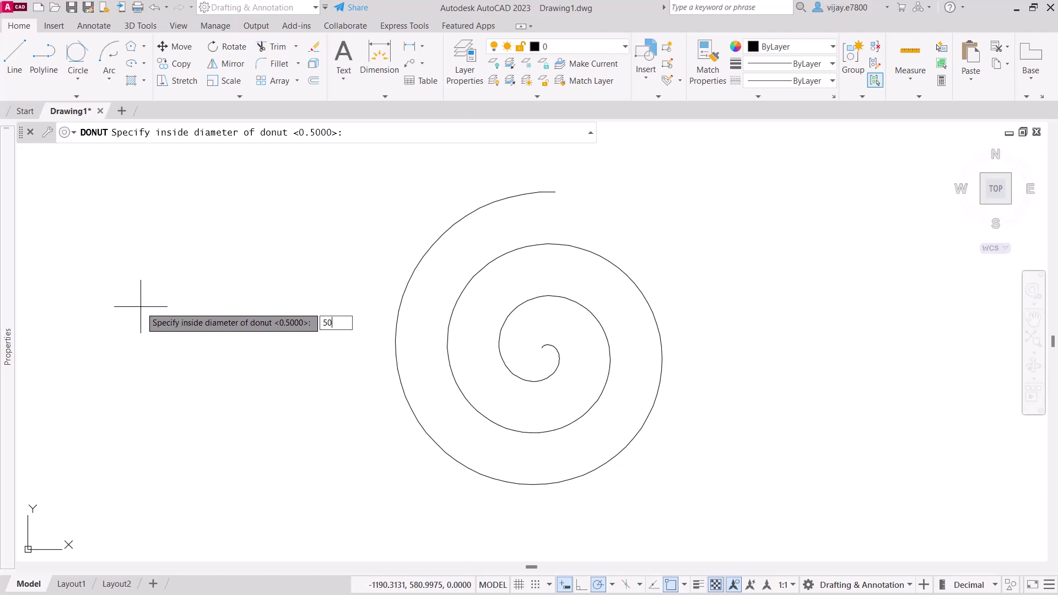
key("Return")
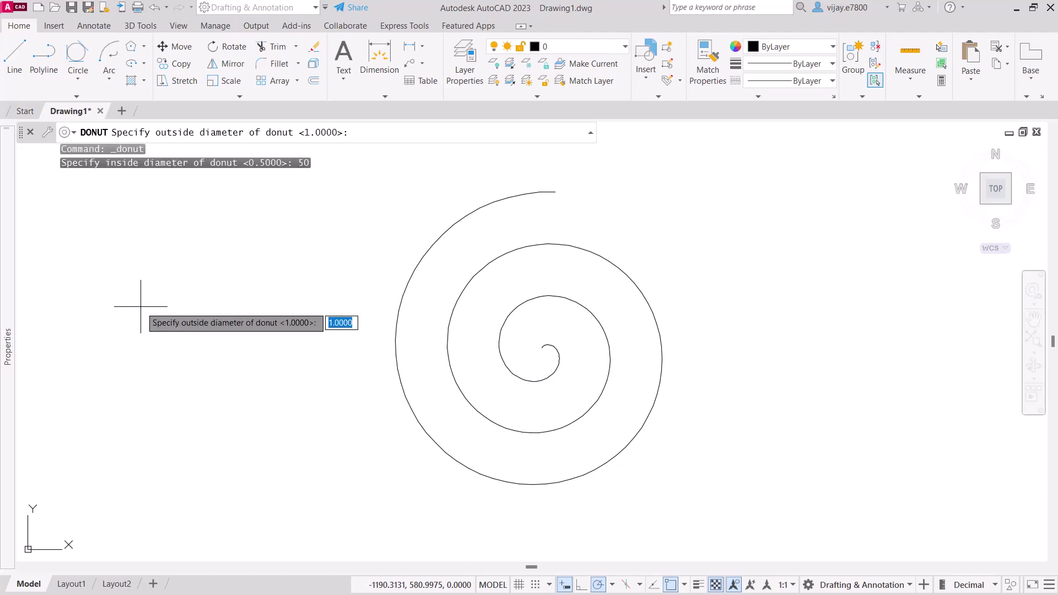
type("70")
key("Return")
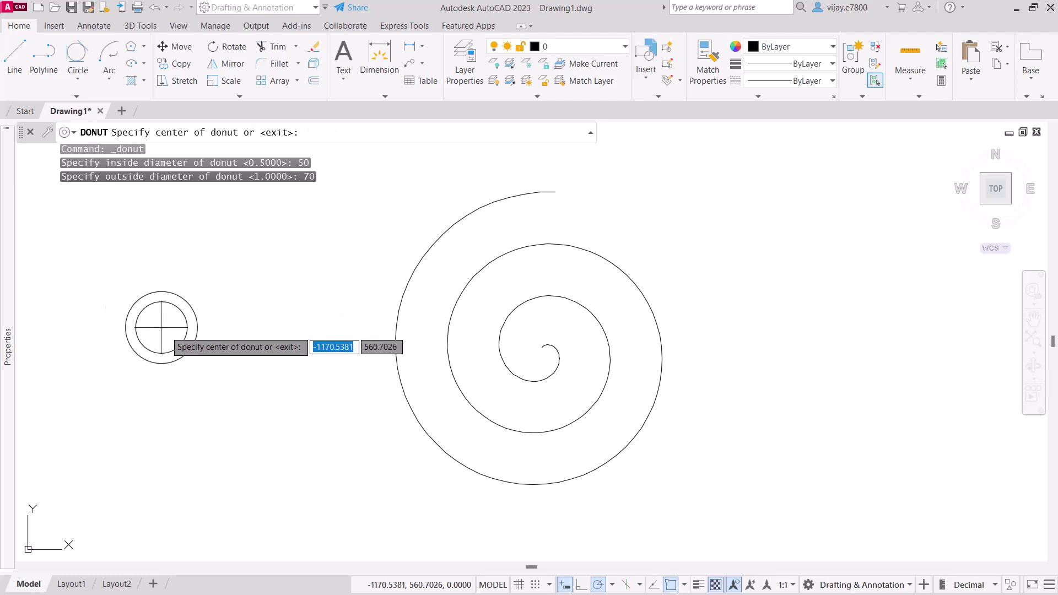
left_click(179, 331)
left_click(249, 275)
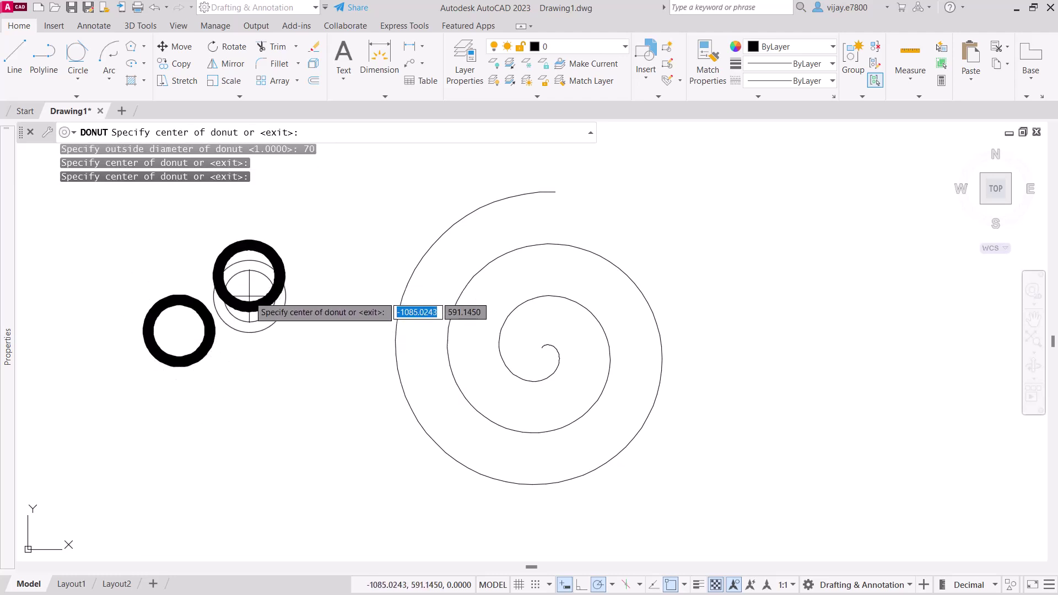
left_click(264, 397)
left_click(340, 267)
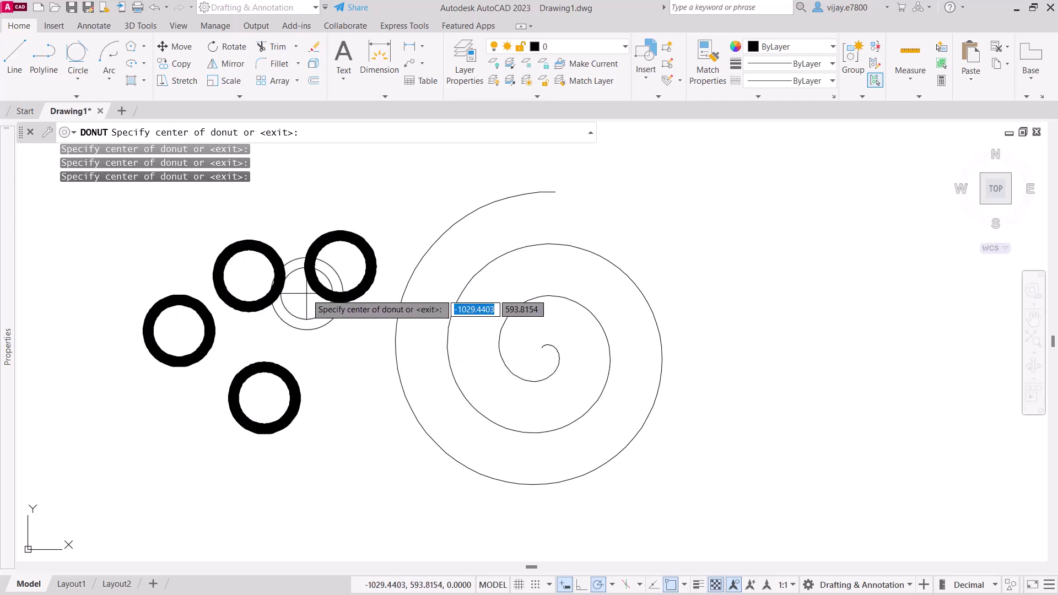
key("Escape")
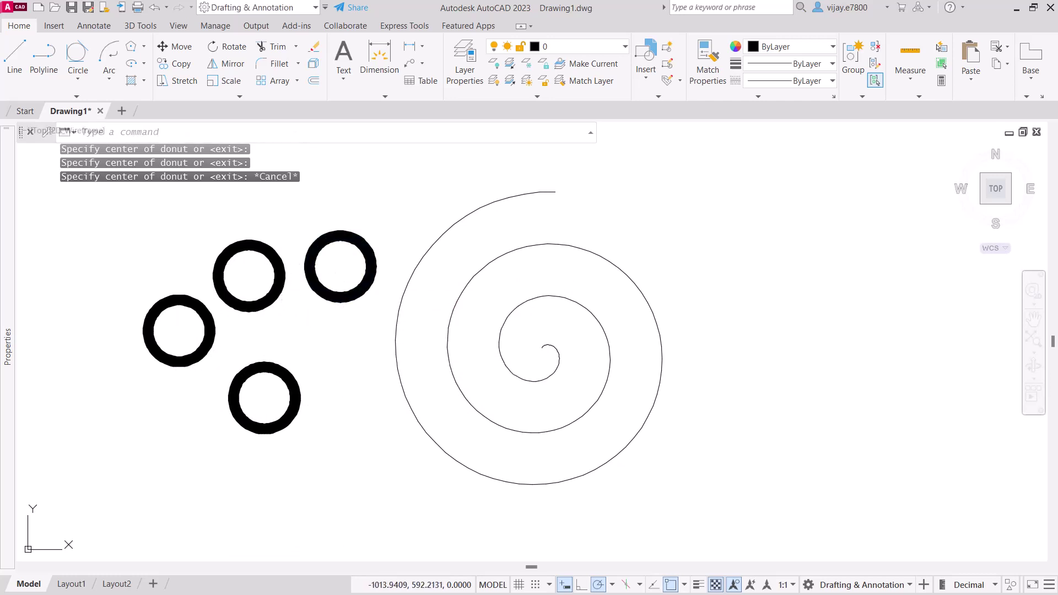
Step: Explode the donut nearest the spiral into plain outlines
left_click(320, 296)
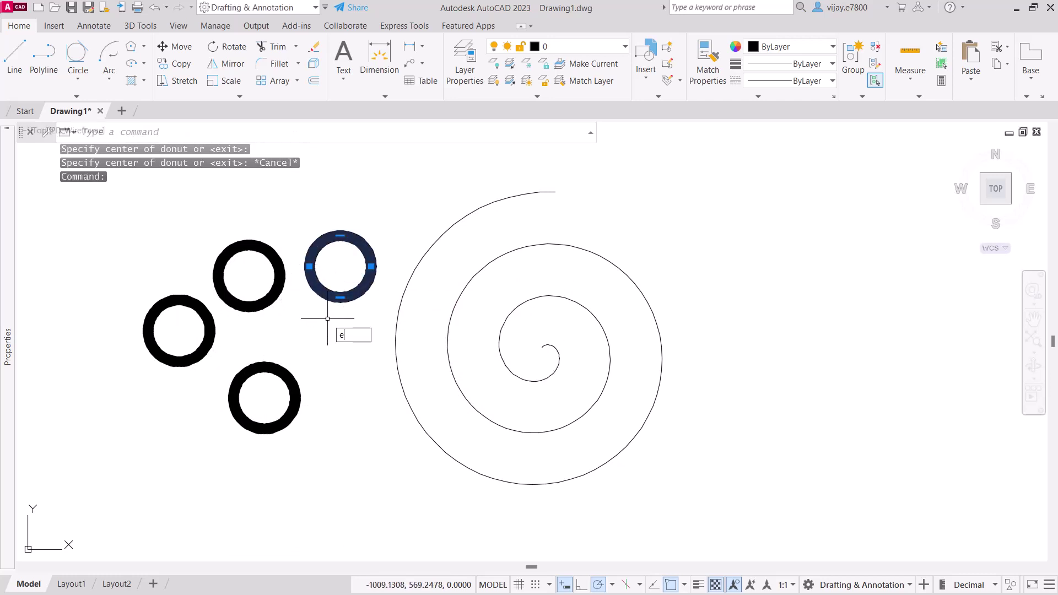
type("explod")
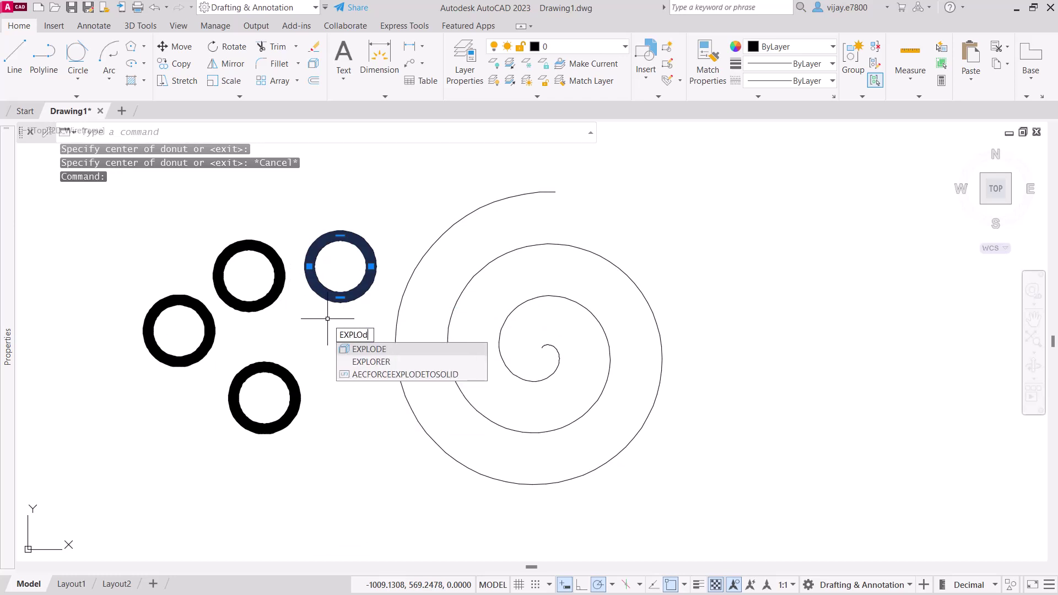
type("e")
key("Return")
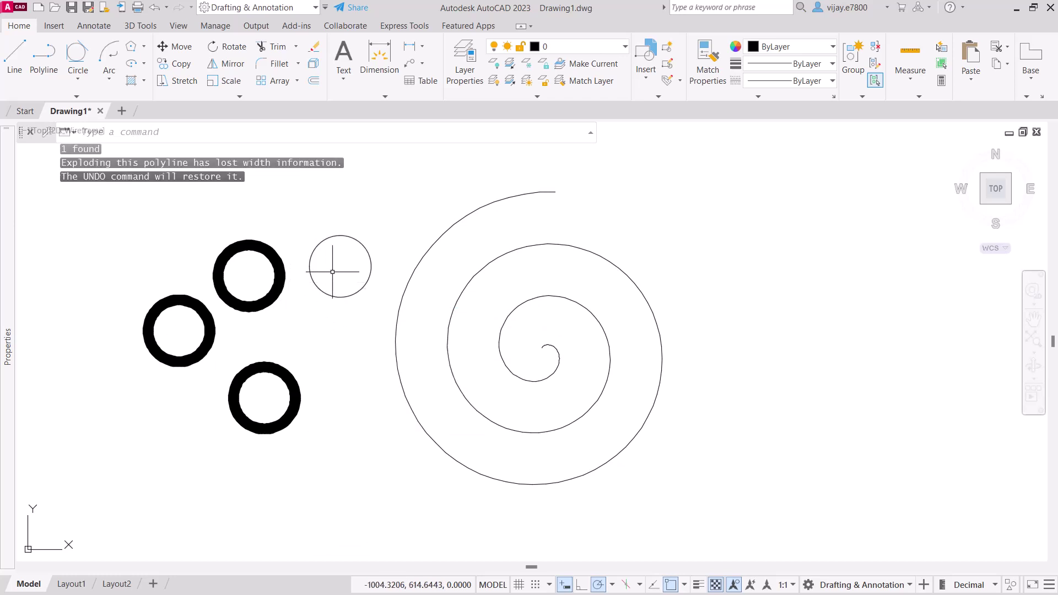
scroll(332, 272, "up", 4)
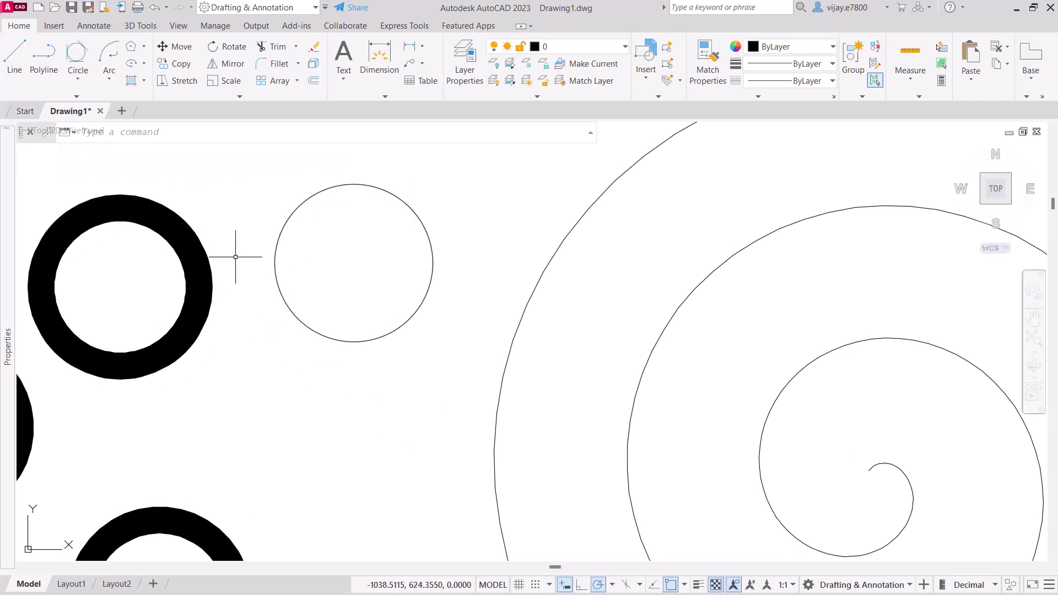
left_click(197, 327)
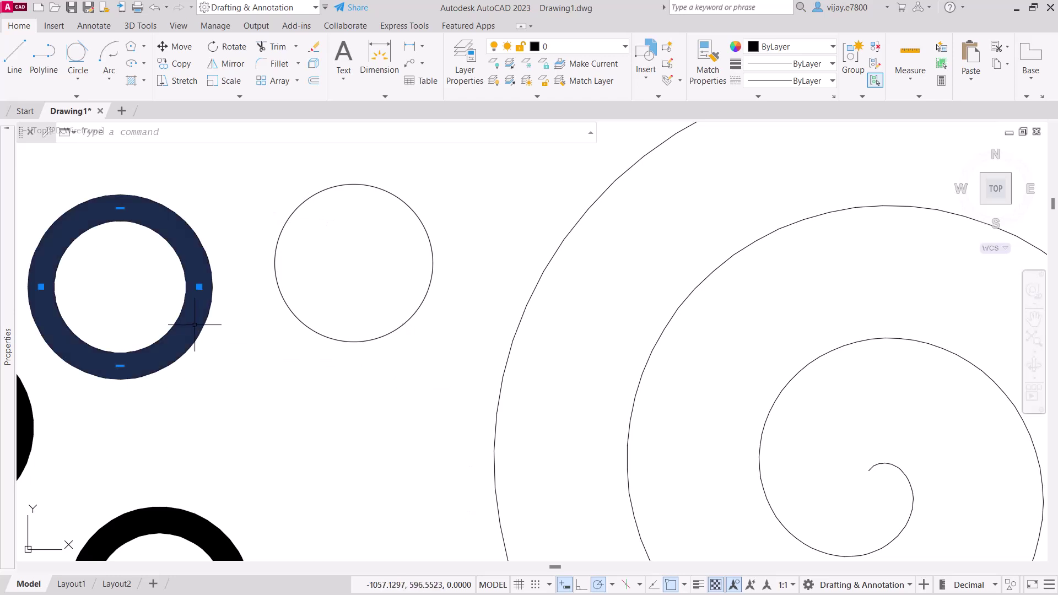
left_click(41, 286)
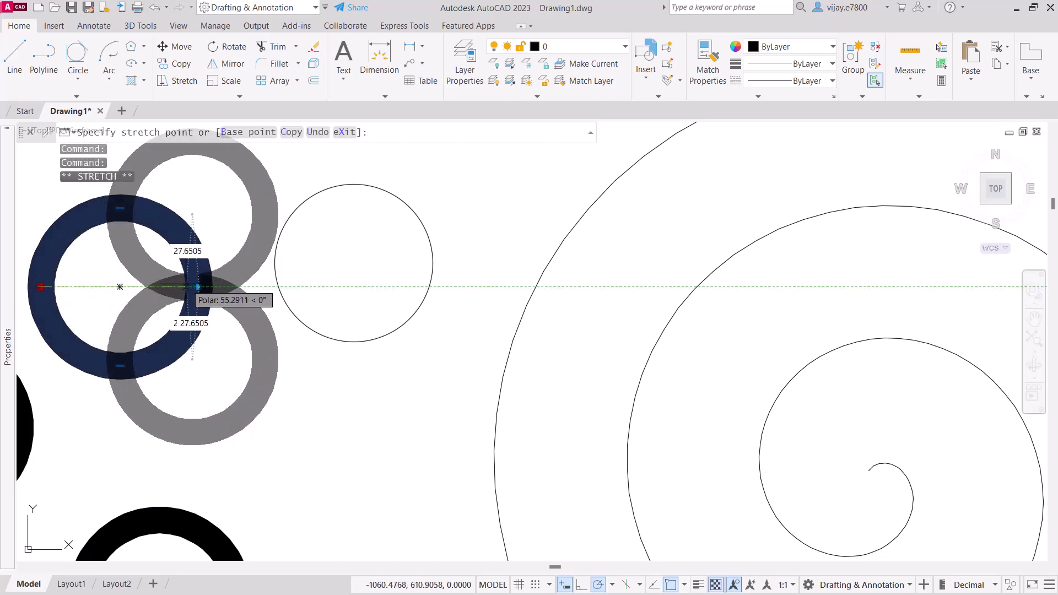
key("Escape")
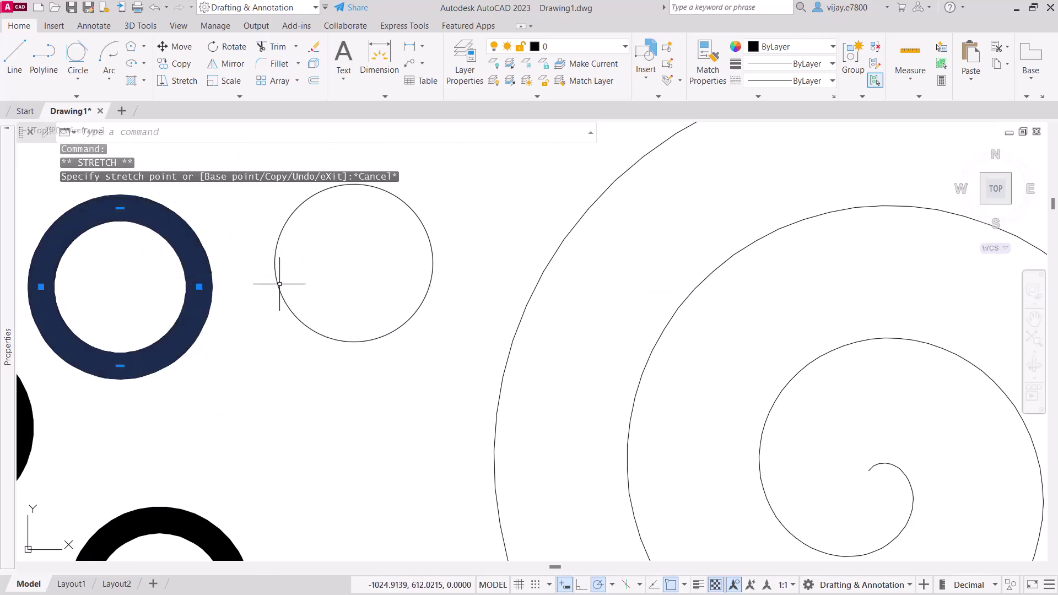
key("Escape")
scroll(169, 247, "down", 2)
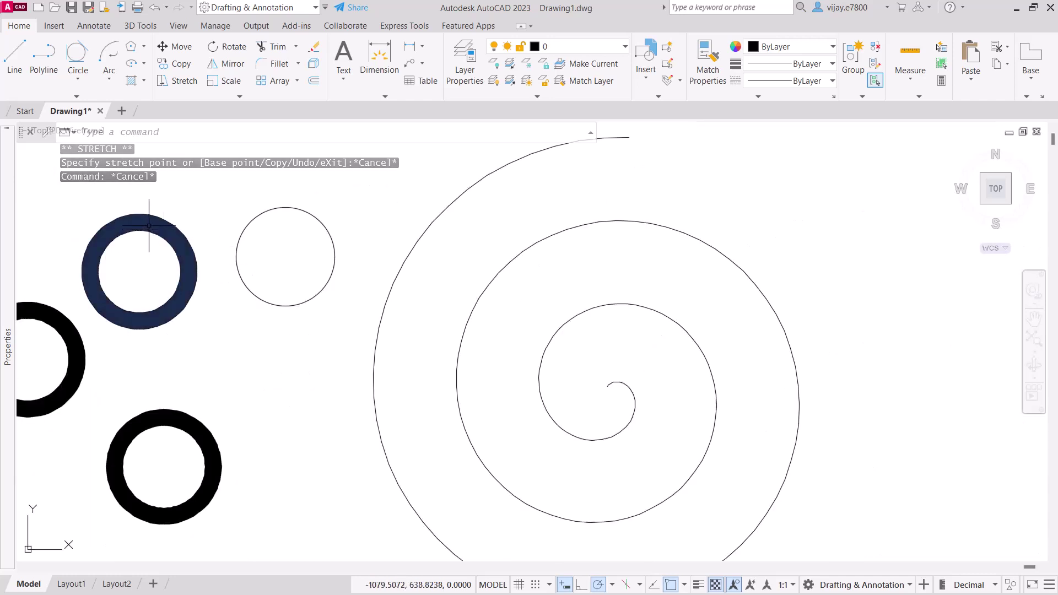
Step: Draw a closed freehand revision cloud around the exploded circle, passing over two donuts and the middle of the spiral
left_click(75, 95)
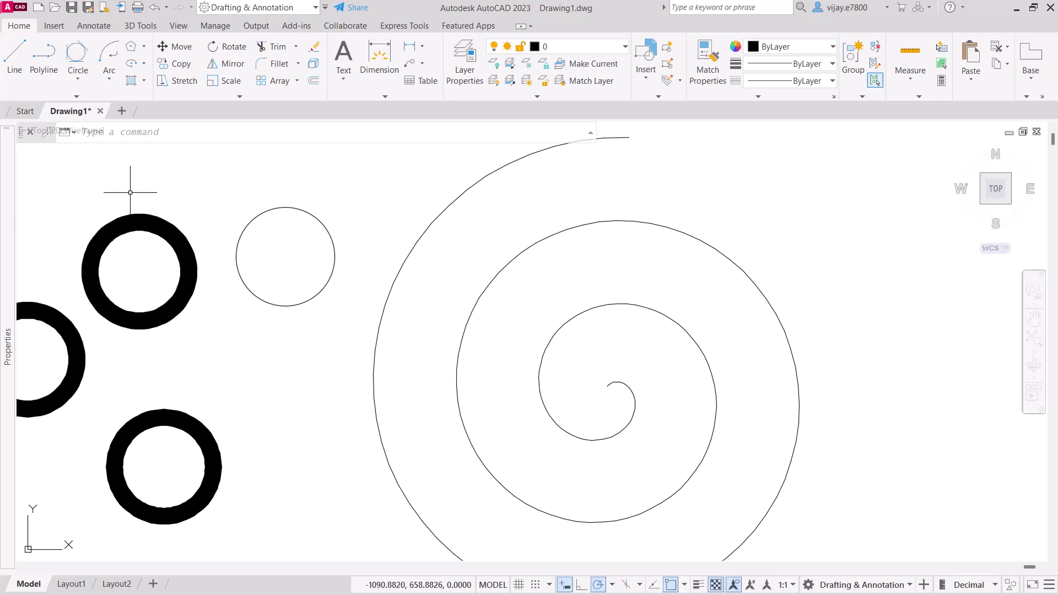
left_click(83, 96)
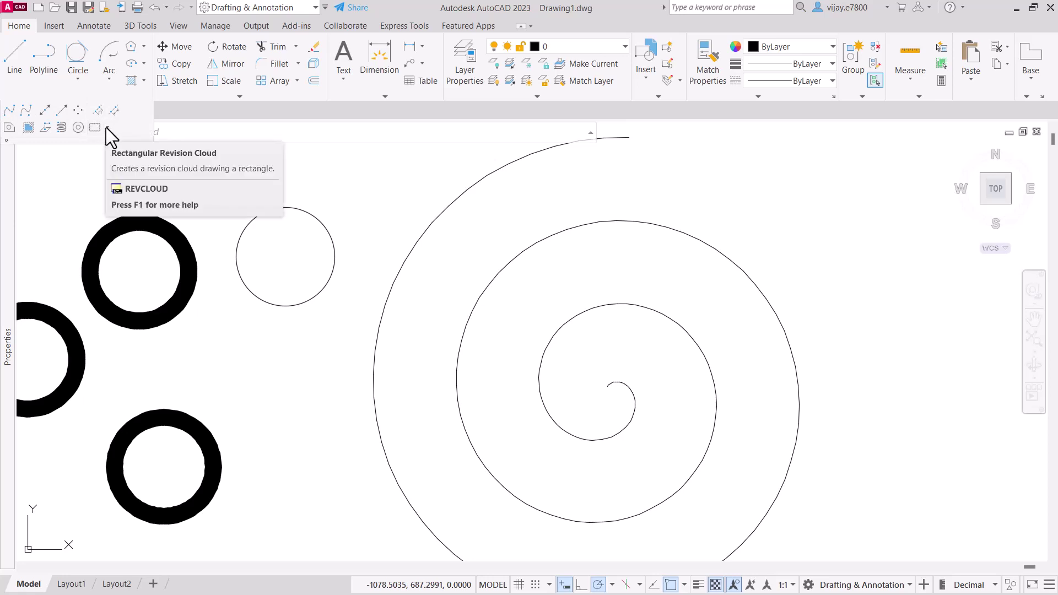
left_click(108, 127)
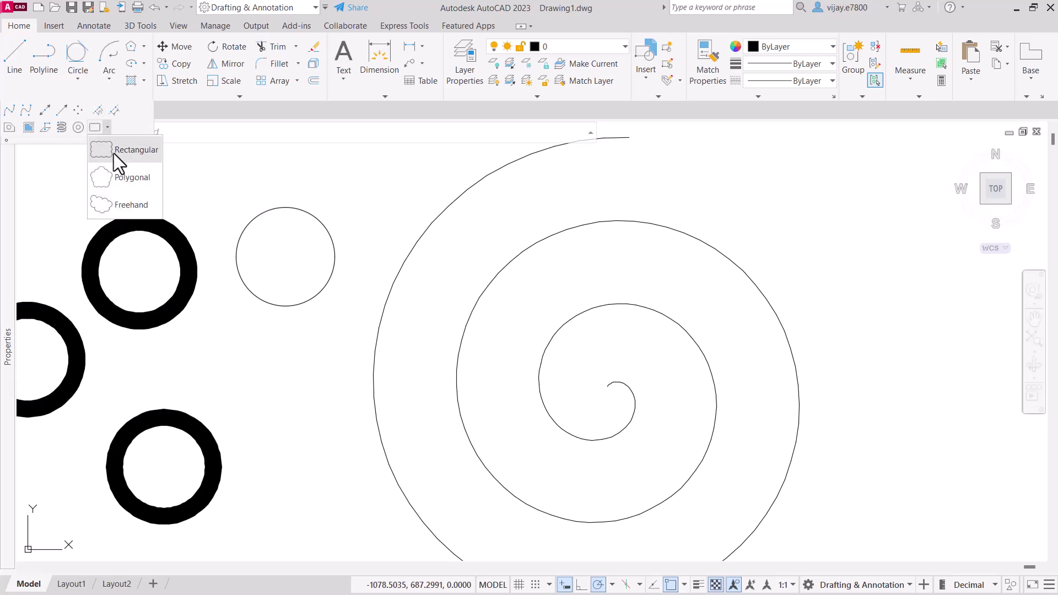
left_click(115, 200)
left_click(223, 200)
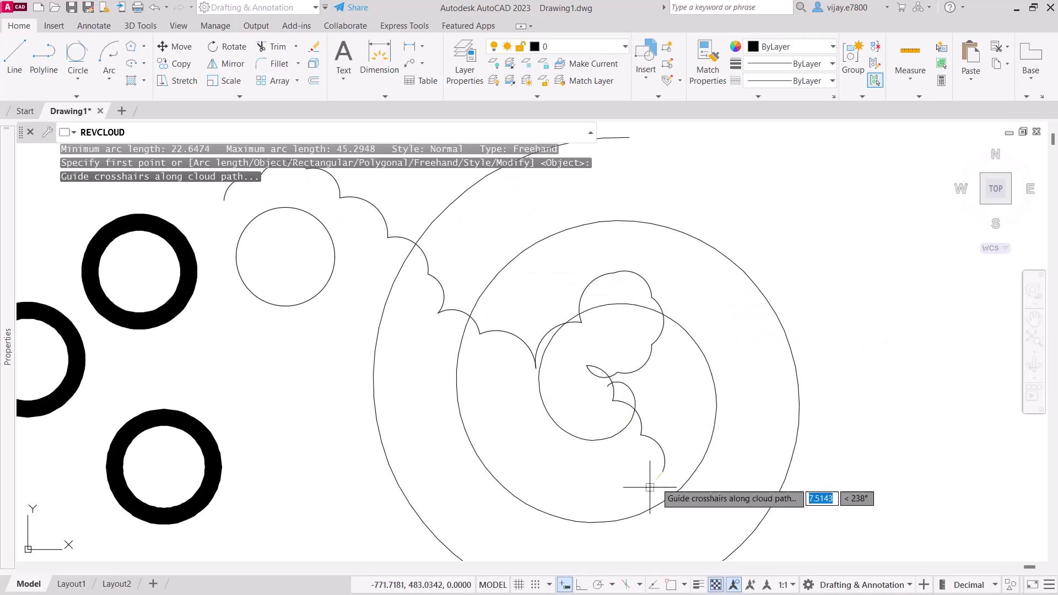
Step: Select the revision cloud with a crossing window to examine its grips, and undo the view changes
left_click(219, 210)
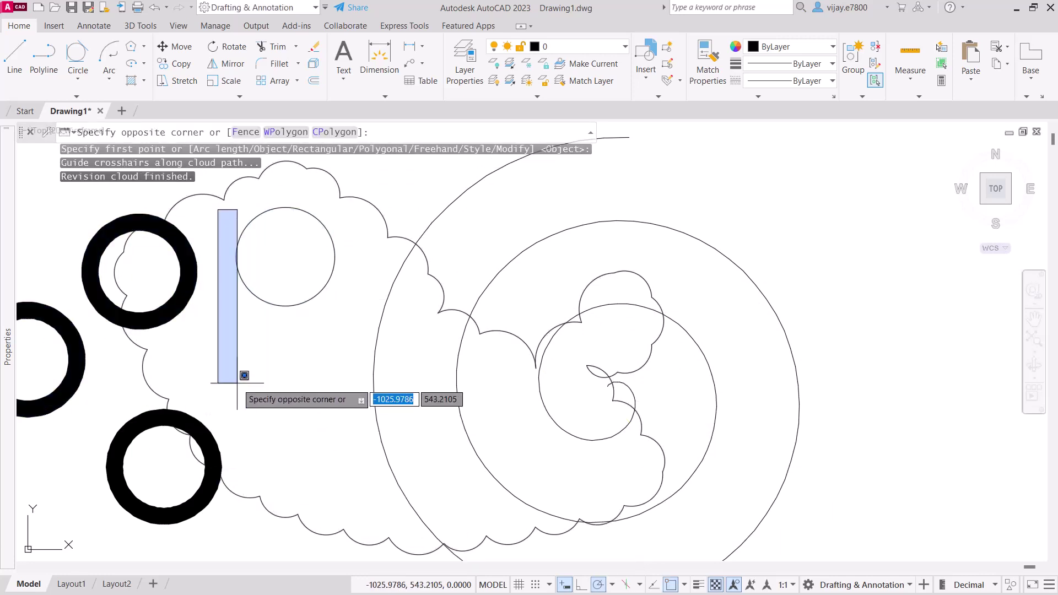
left_click(220, 360)
scroll(351, 241, "down", 2)
scroll(351, 240, "down", 2)
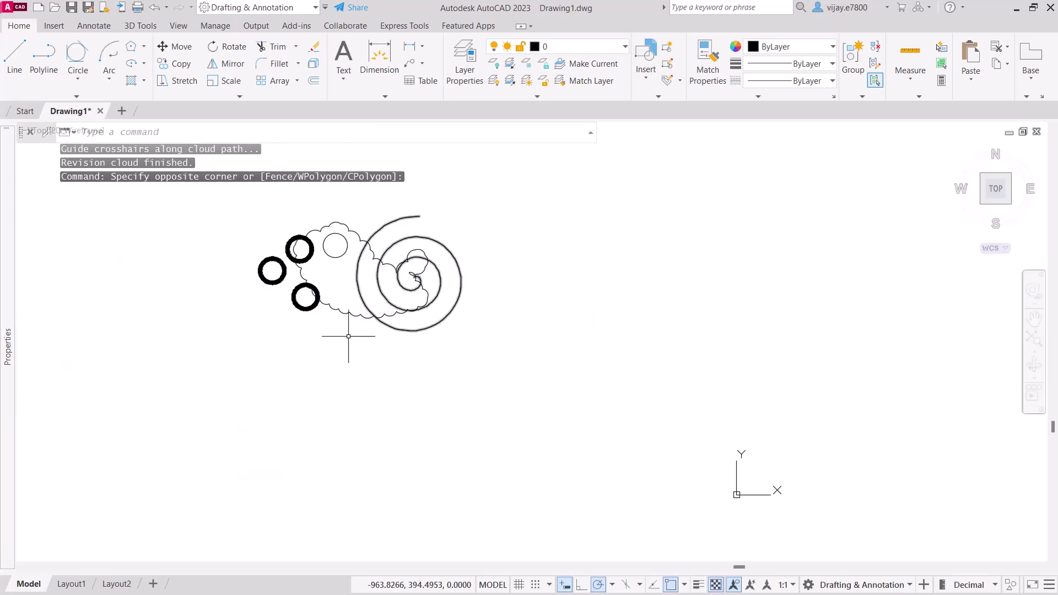
left_click(348, 309)
scroll(347, 309, "up", 4)
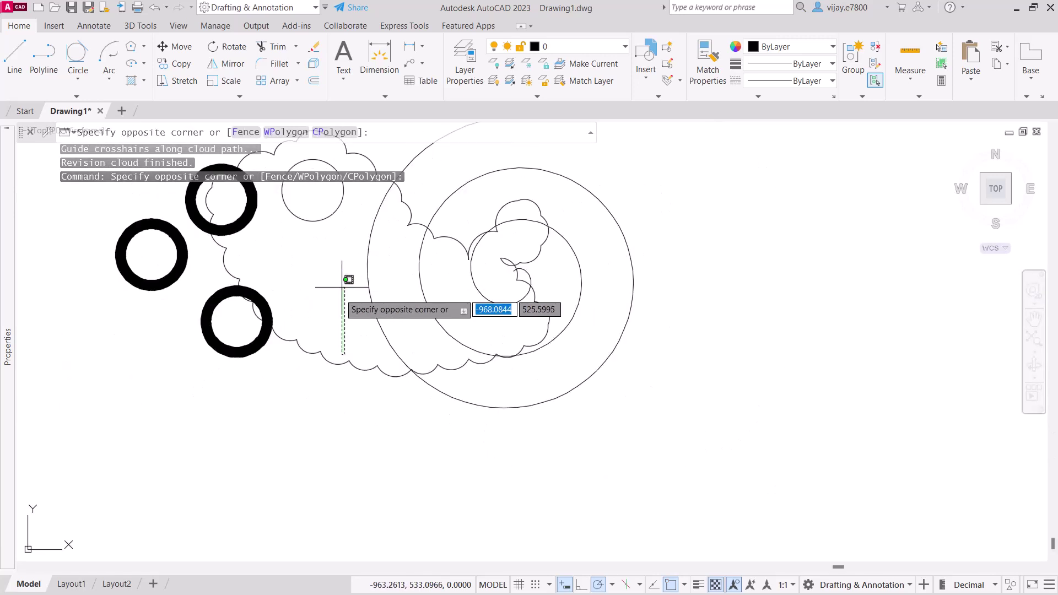
left_click(278, 405)
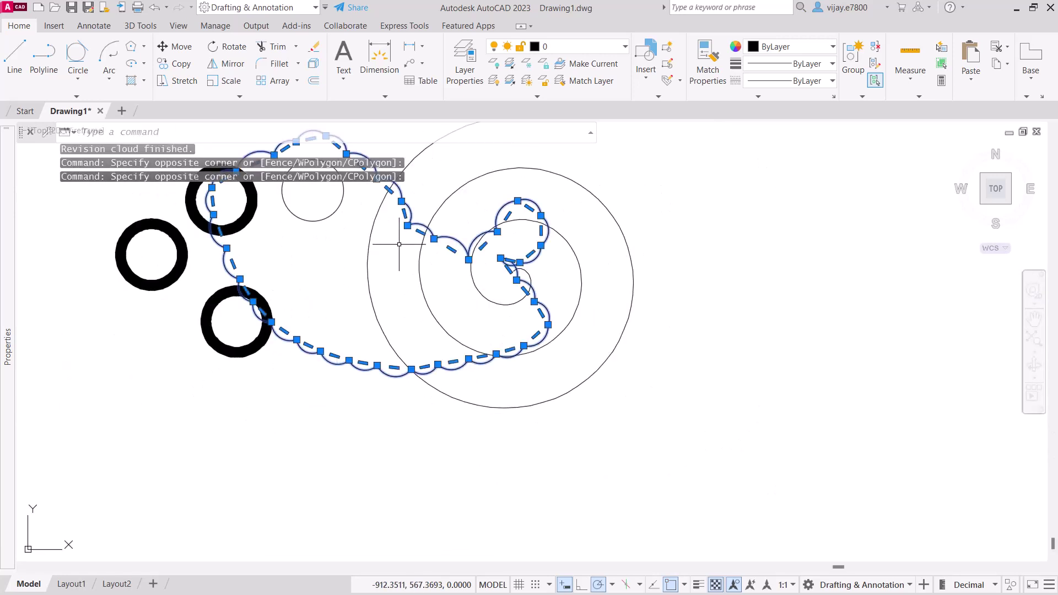
key("ctrl+z")
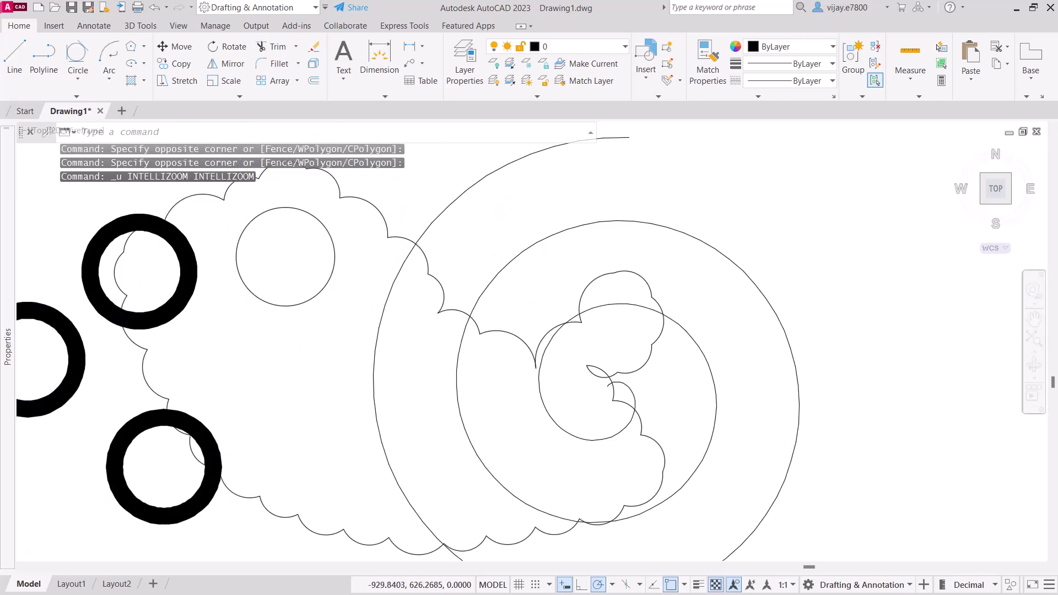
Step: Expand the additional Draw tools and pin them open
scroll(399, 244, "down", 2)
left_click(69, 94)
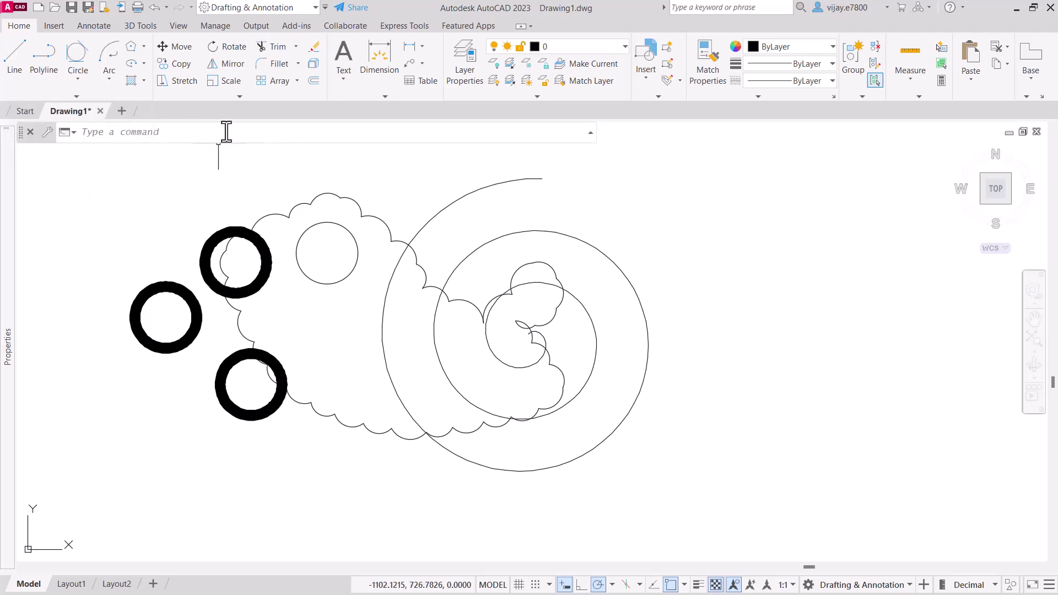
left_click(78, 98)
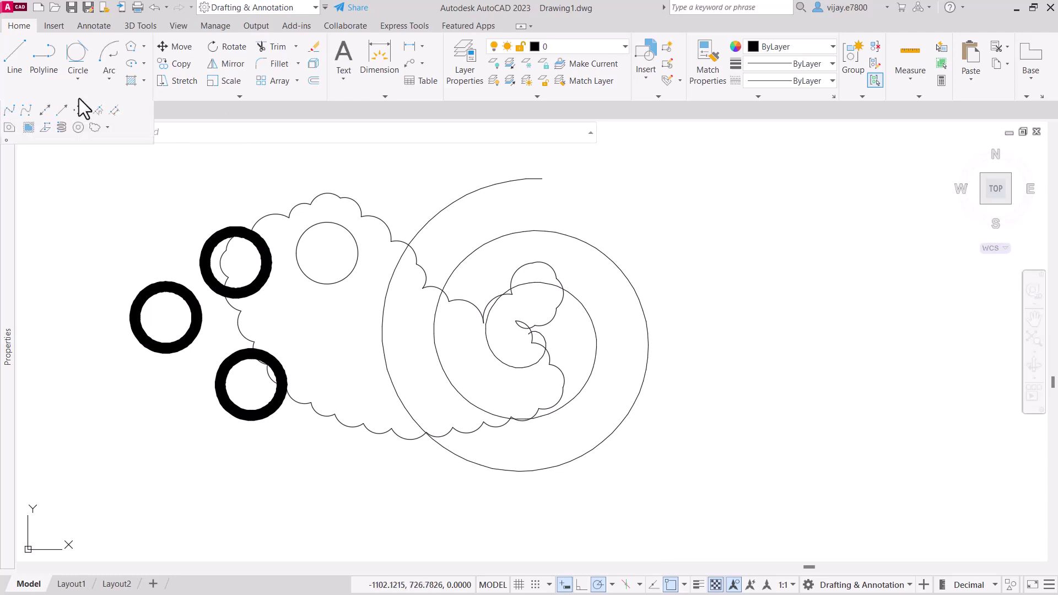
mouse_move(8, 146)
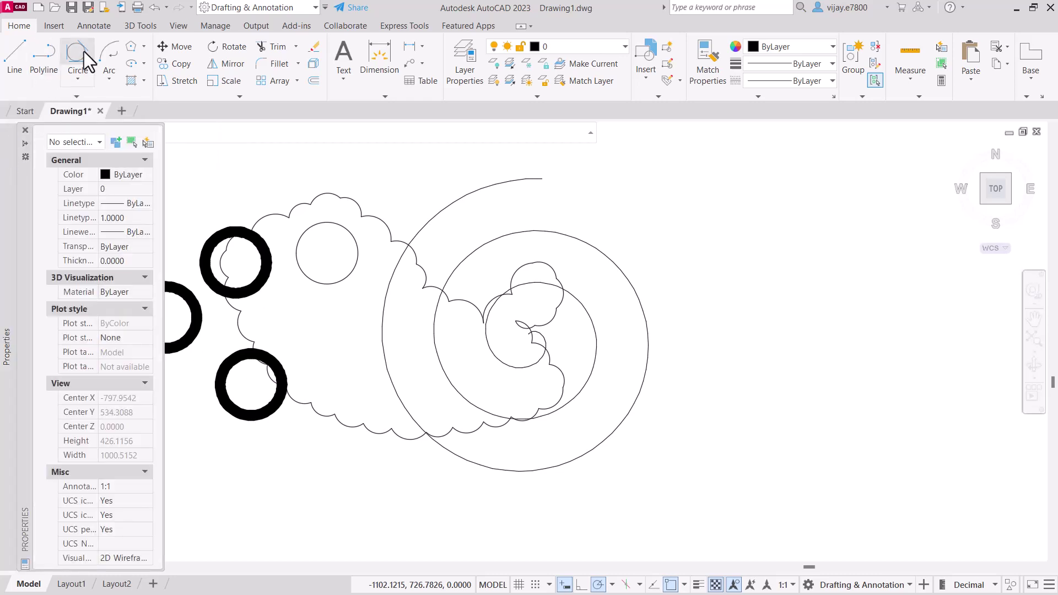
left_click(76, 95)
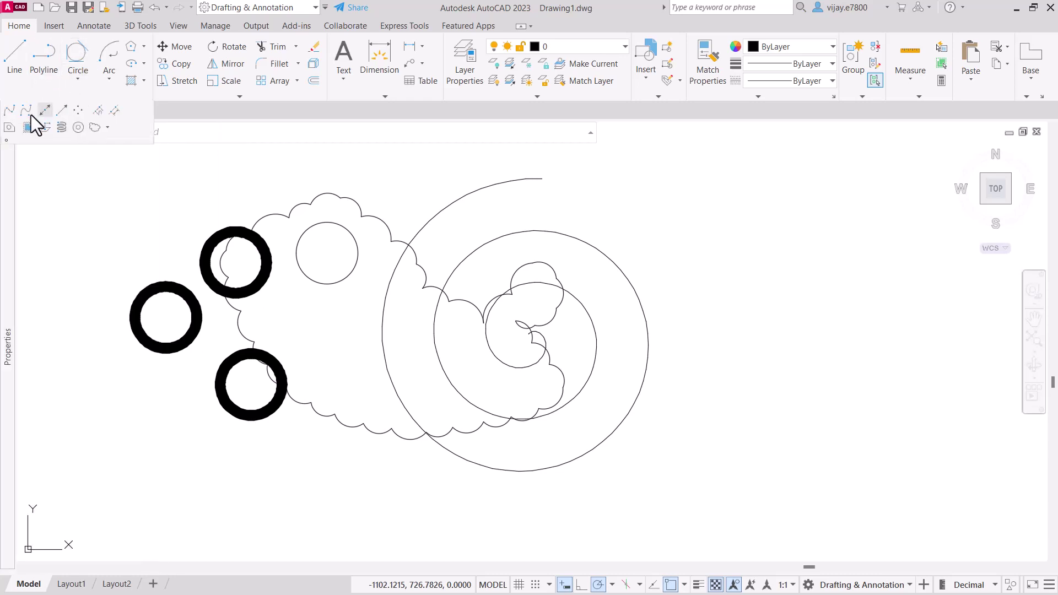
left_click(7, 140)
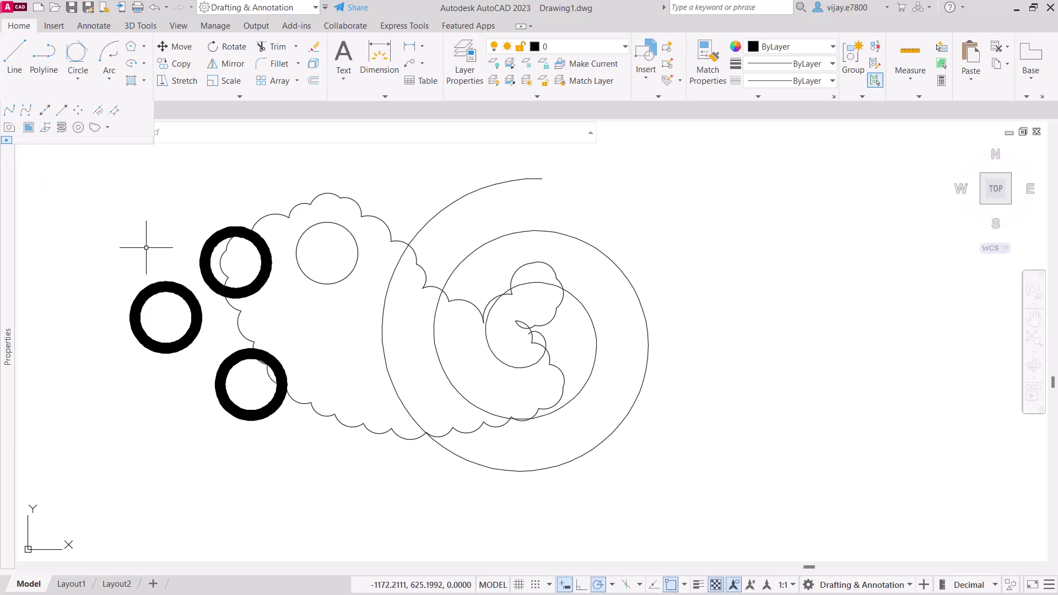